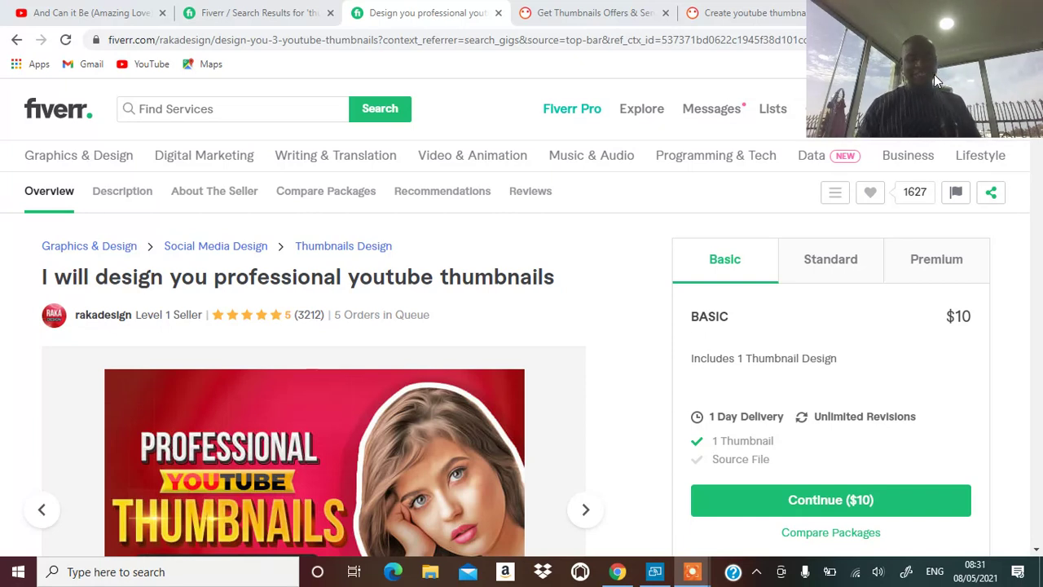
{"action": "left_click_drag", "start_coordinate": [933, 74], "coordinate": [774, 78]}
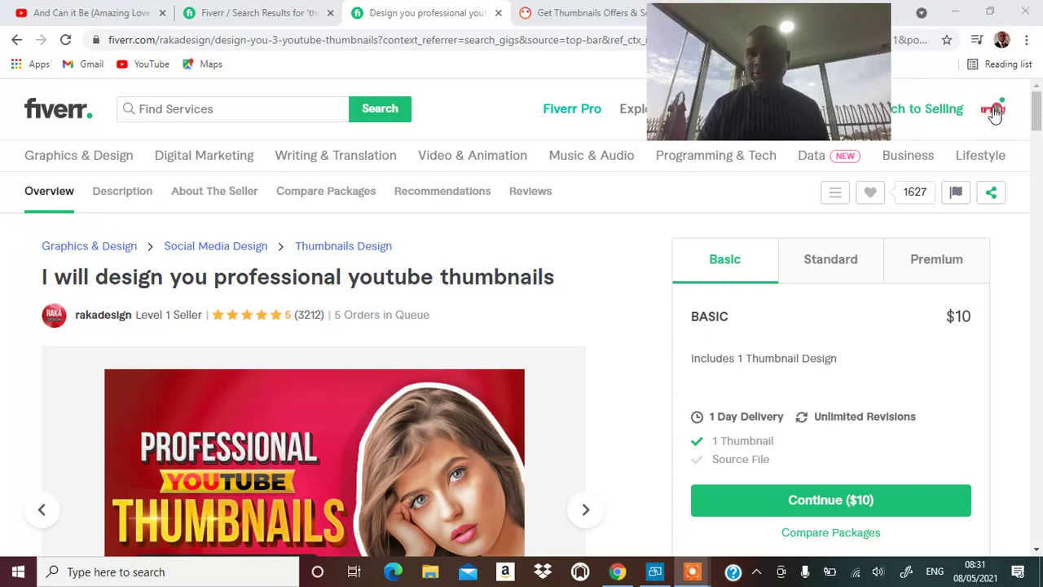
{"action": "left_click_drag", "start_coordinate": [851, 93], "coordinate": [1016, 91]}
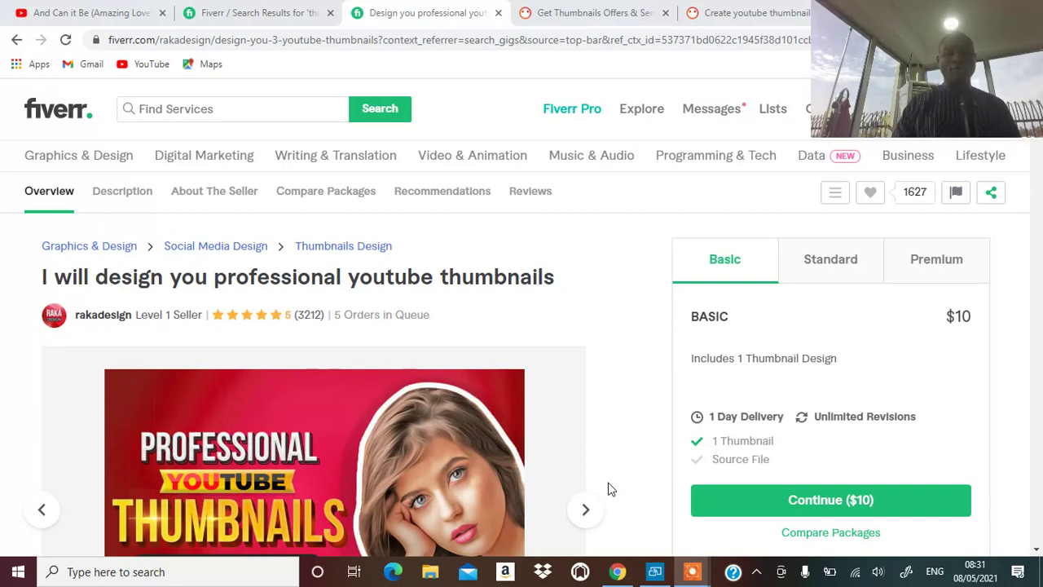
Mirror the phone's thumbnail maker template gallery in Windows Connect, then bring up the Start menu.
{"action": "left_click", "coordinate": [282, 572]}
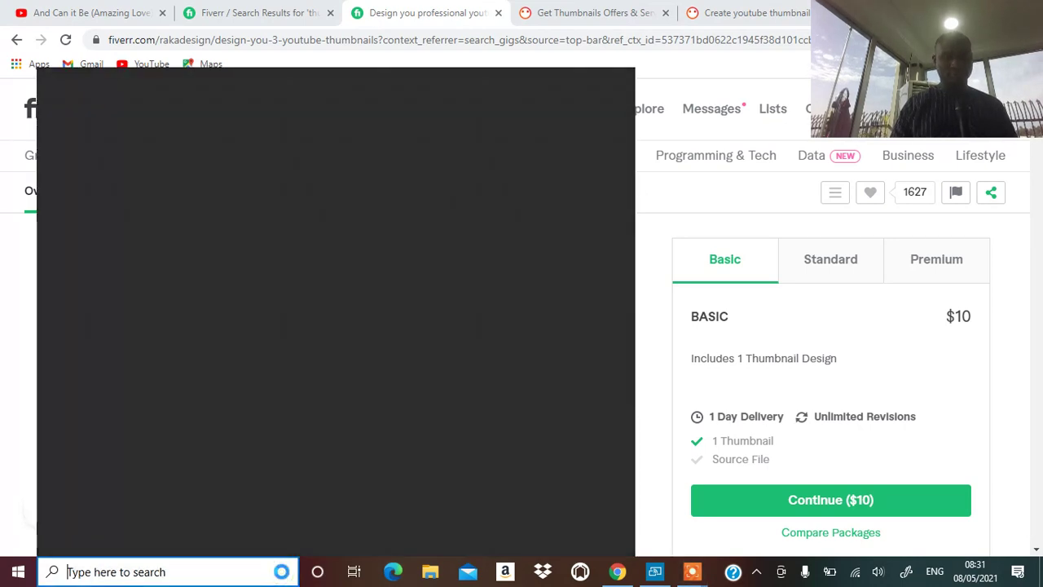
{"action": "left_click", "coordinate": [662, 572]}
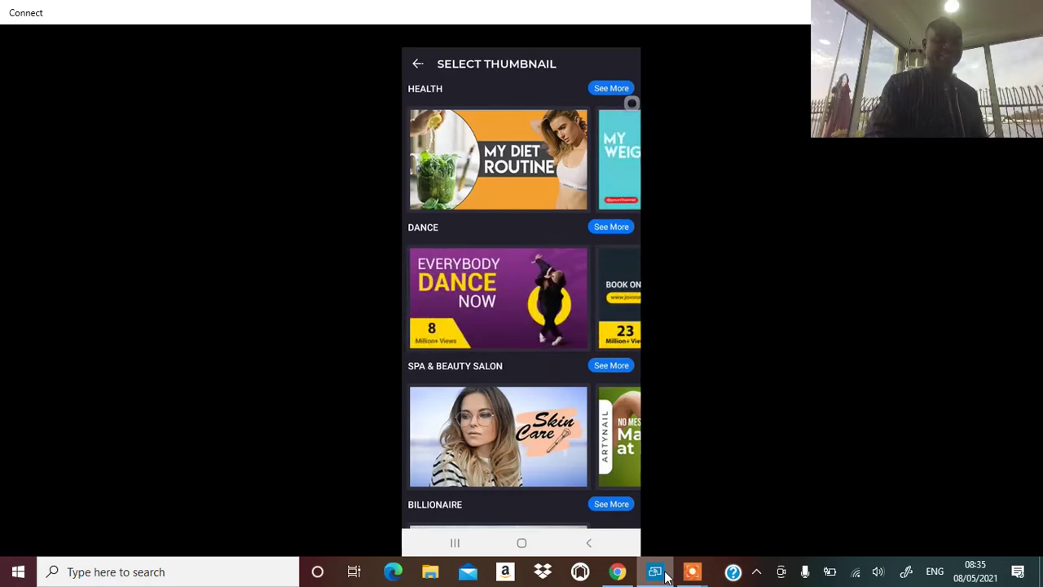
{"action": "key", "text": "super"}
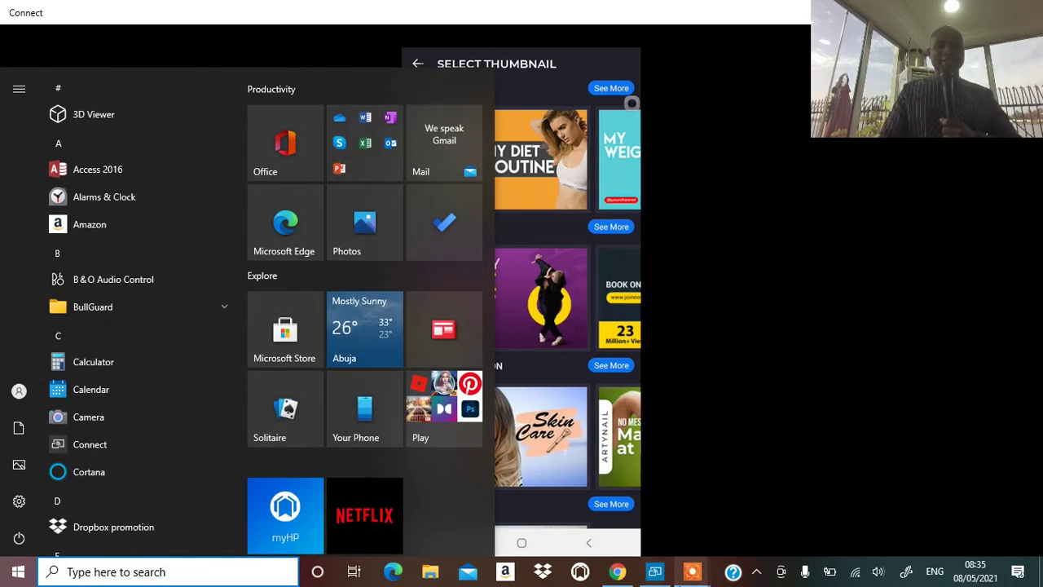
Return to Chrome, switch to the YouTube tab and load the YouTube home page.
{"action": "left_click", "coordinate": [617, 571]}
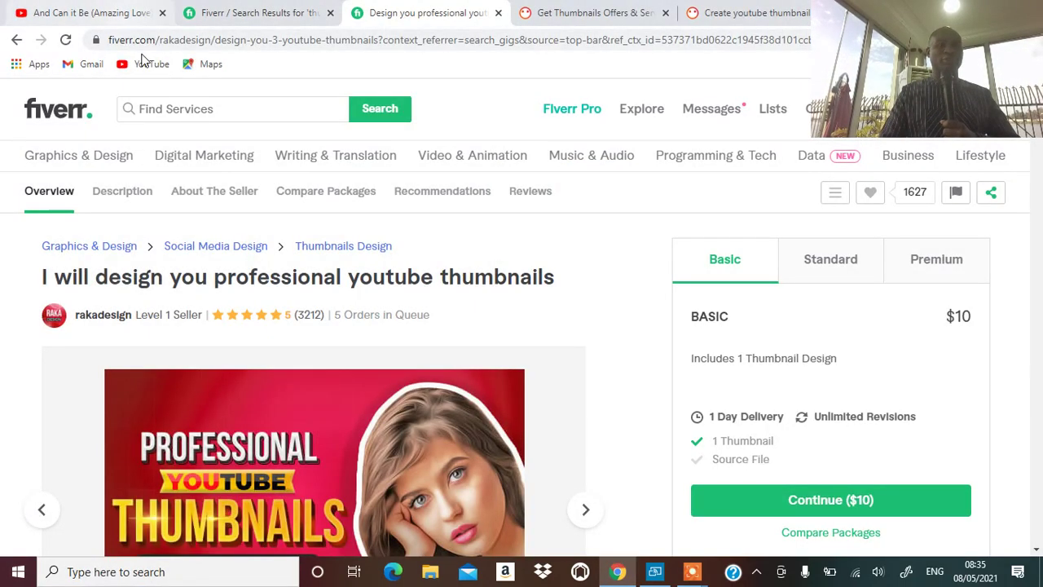
{"action": "left_click", "coordinate": [118, 16]}
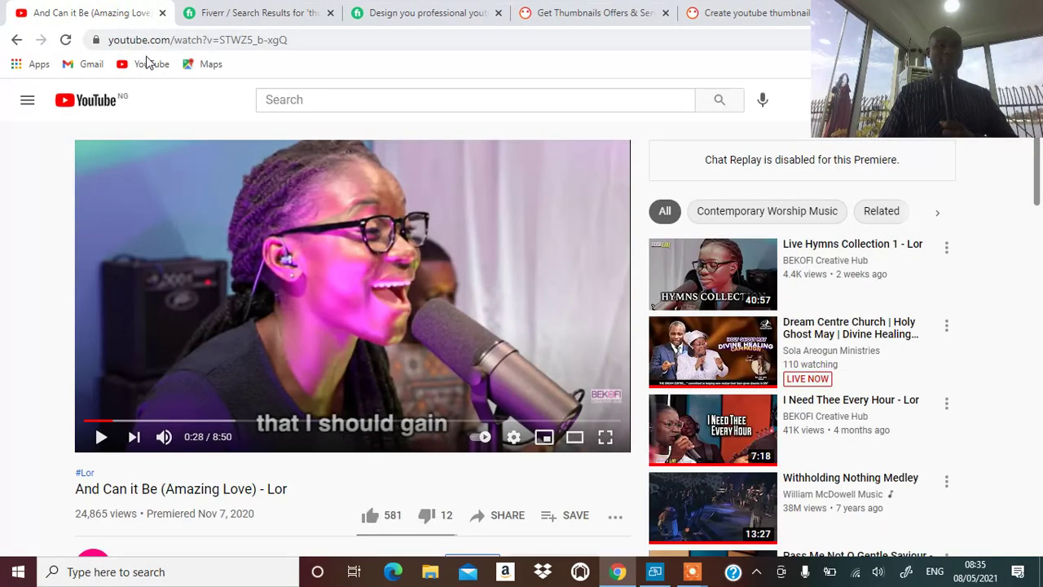
{"action": "left_click", "coordinate": [149, 67]}
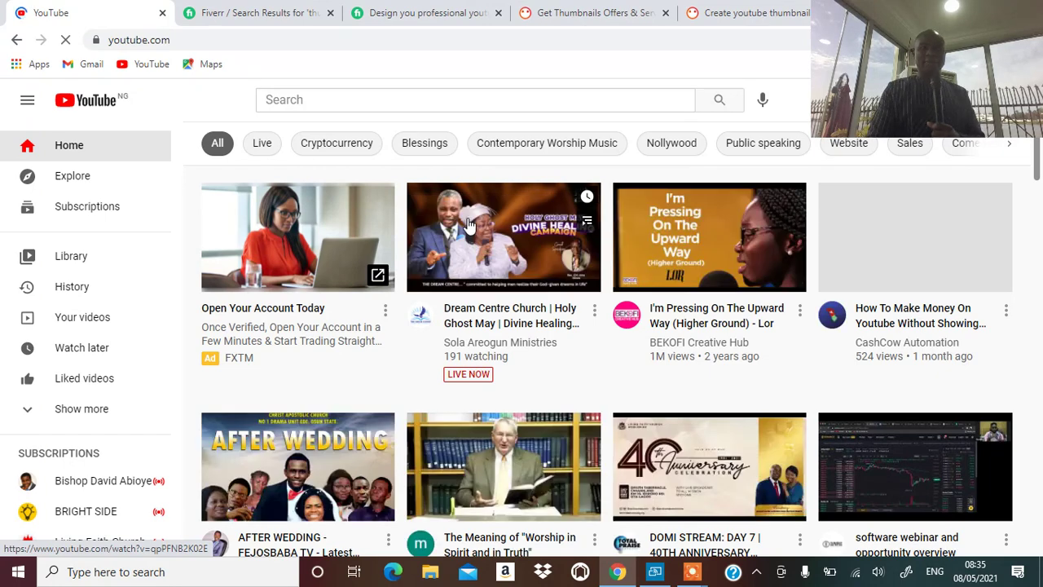
Search YouTube for 'succ' and open the creator's channel from the results.
{"action": "left_click", "coordinate": [610, 97]}
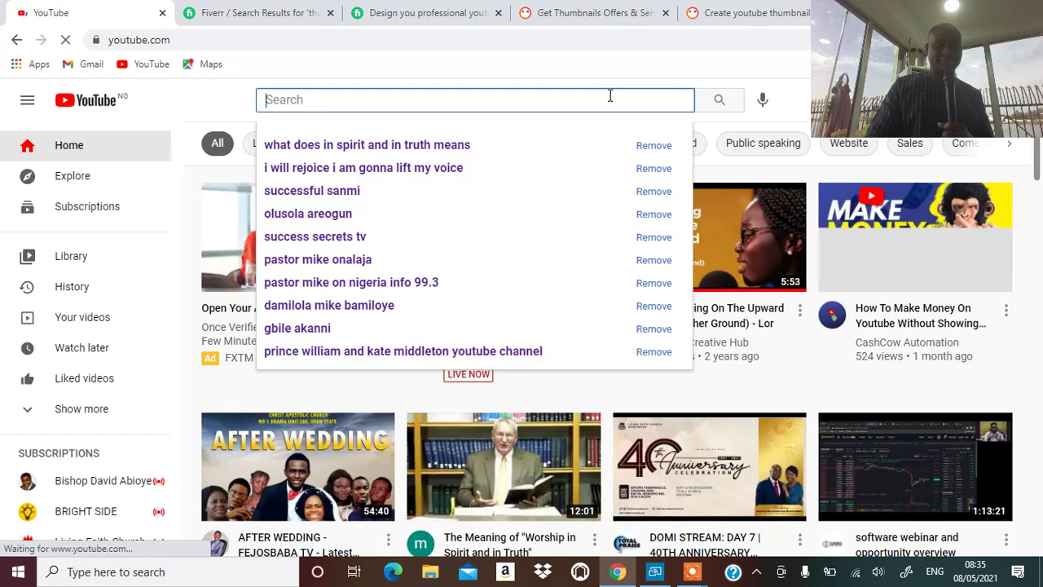
{"action": "type", "text": "succ"}
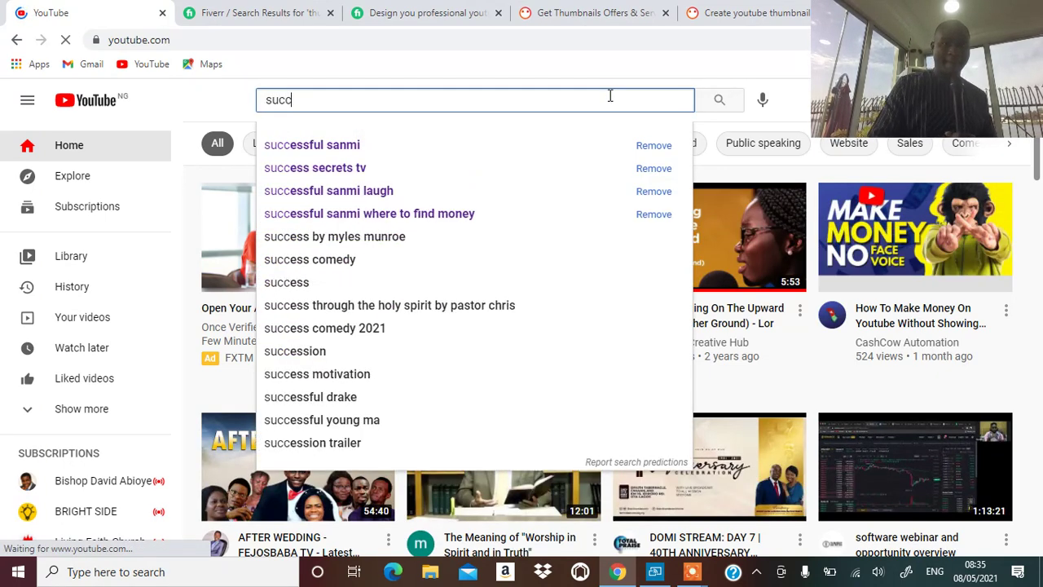
{"action": "left_click", "coordinate": [387, 151]}
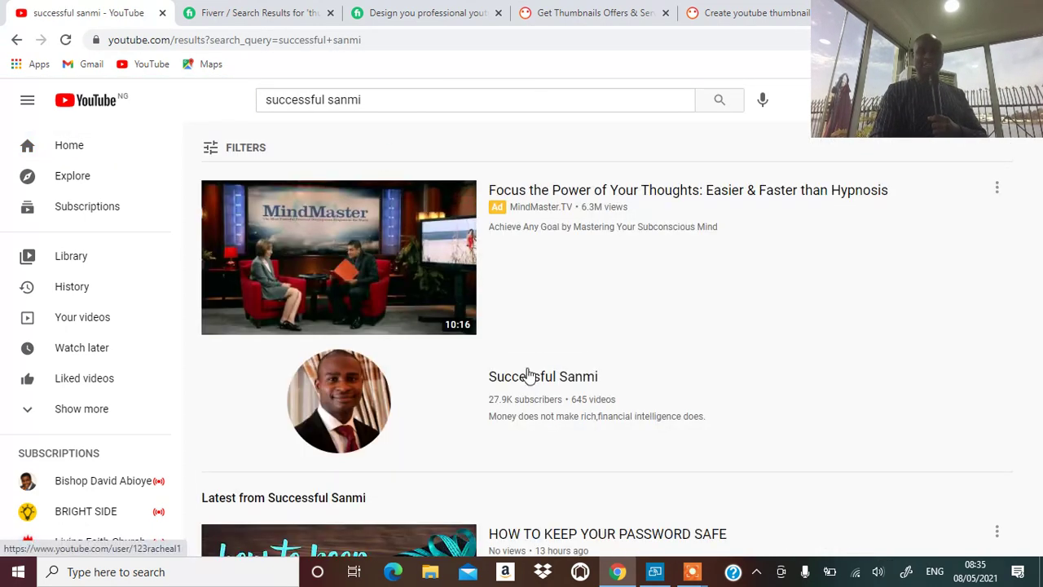
{"action": "left_click", "coordinate": [527, 389]}
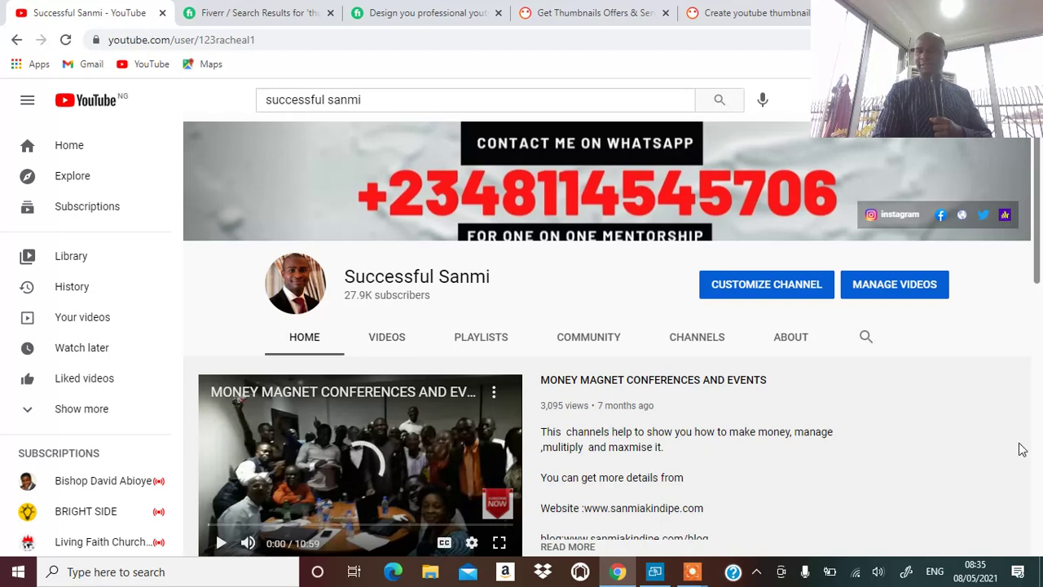
Show the channel's VIDEOS tab and scroll through its grid of uploaded videos.
{"action": "left_click", "coordinate": [1039, 467]}
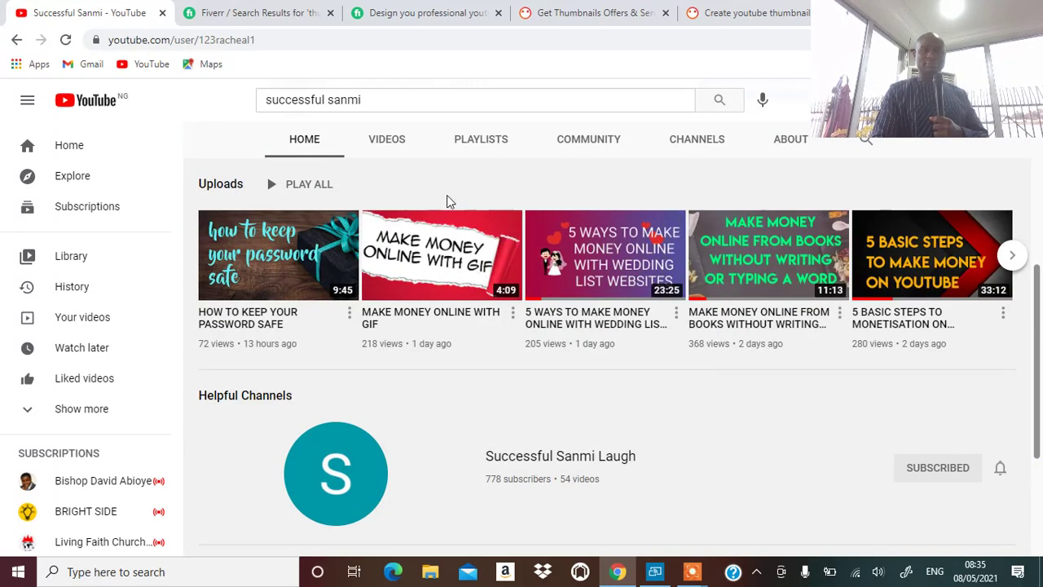
{"action": "left_click", "coordinate": [390, 142]}
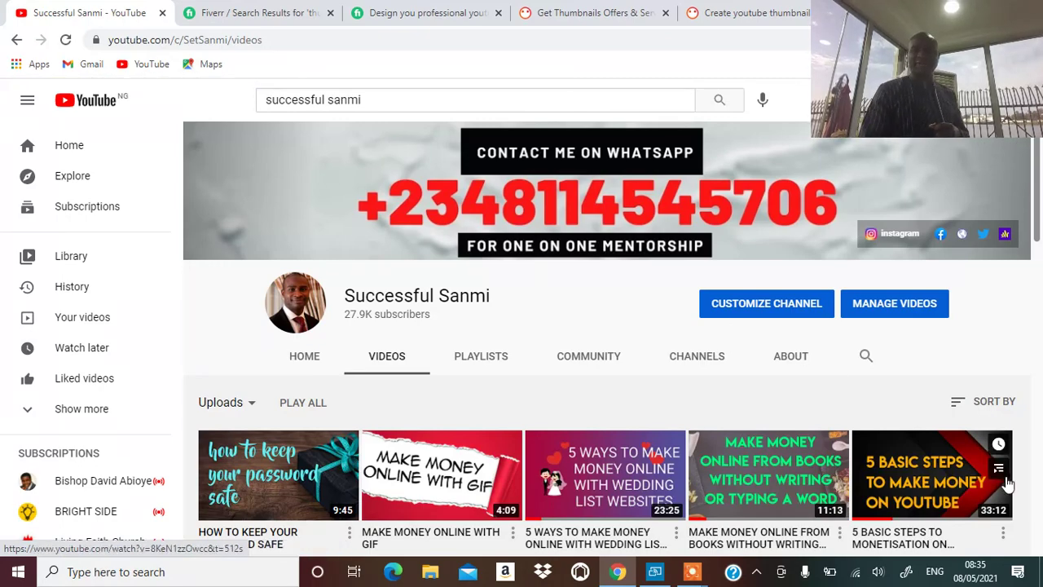
{"action": "left_click", "coordinate": [1039, 488]}
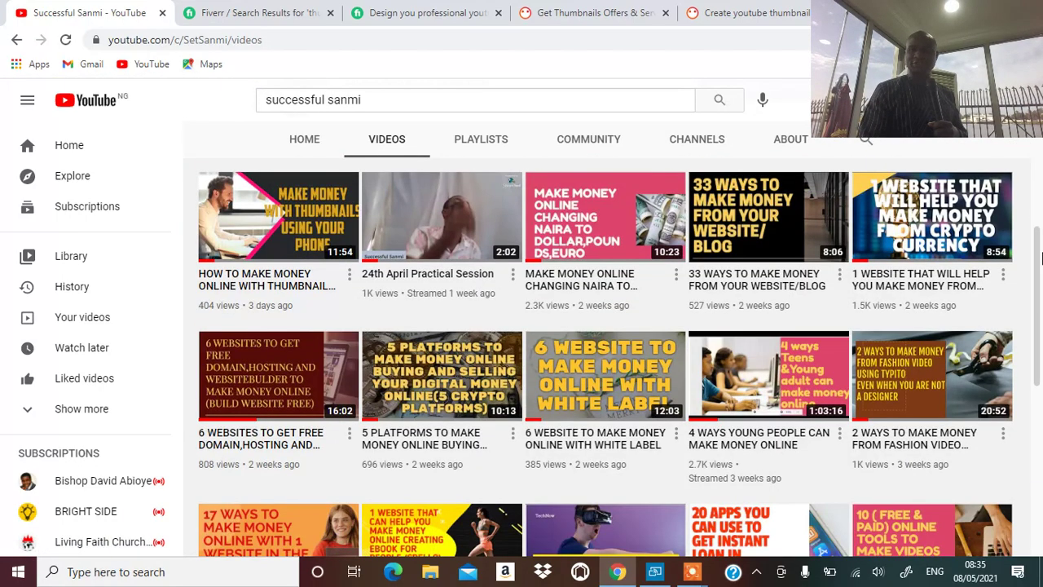
{"action": "left_click", "coordinate": [1038, 179]}
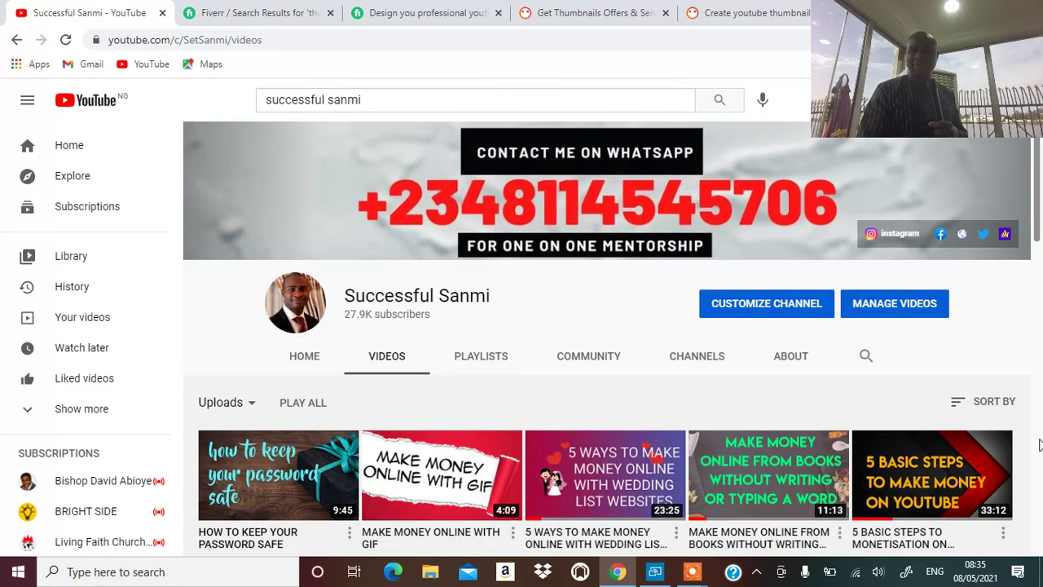
{"action": "left_click", "coordinate": [1040, 485]}
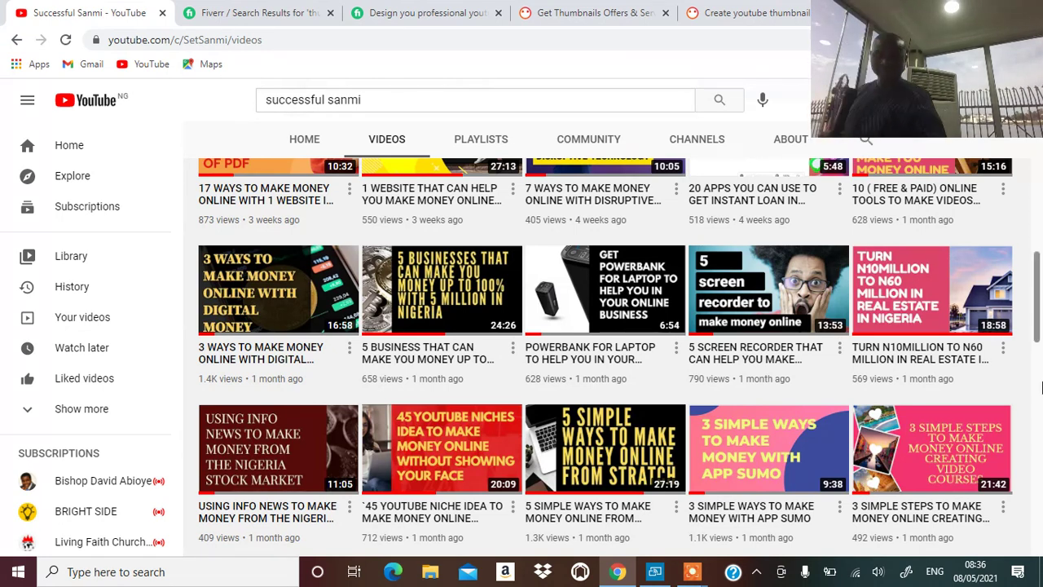
Preview the digital money video and the video courses video, returning to the list each time.
{"action": "left_click", "coordinate": [269, 311]}
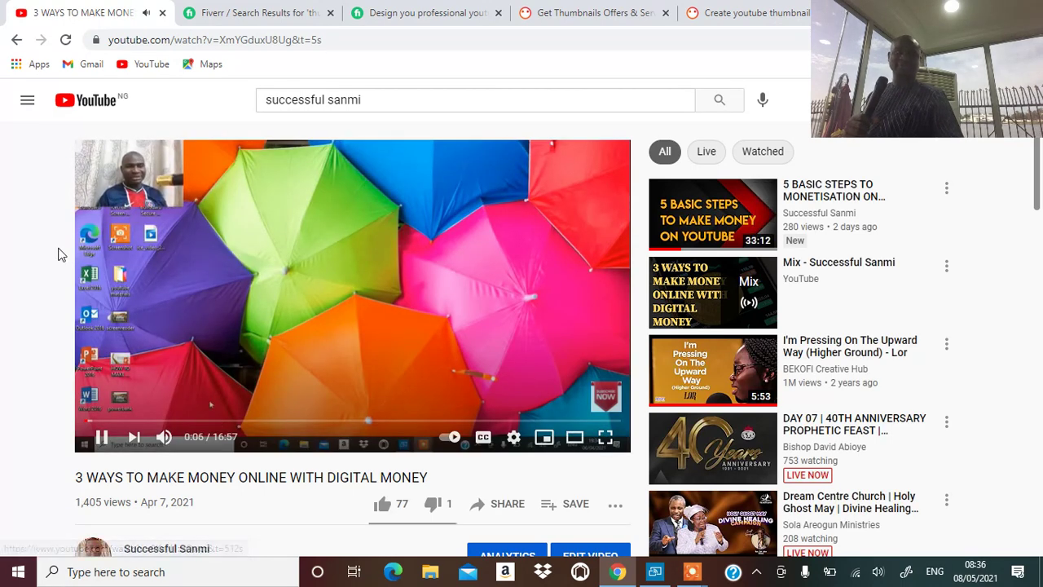
{"action": "left_click", "coordinate": [14, 40]}
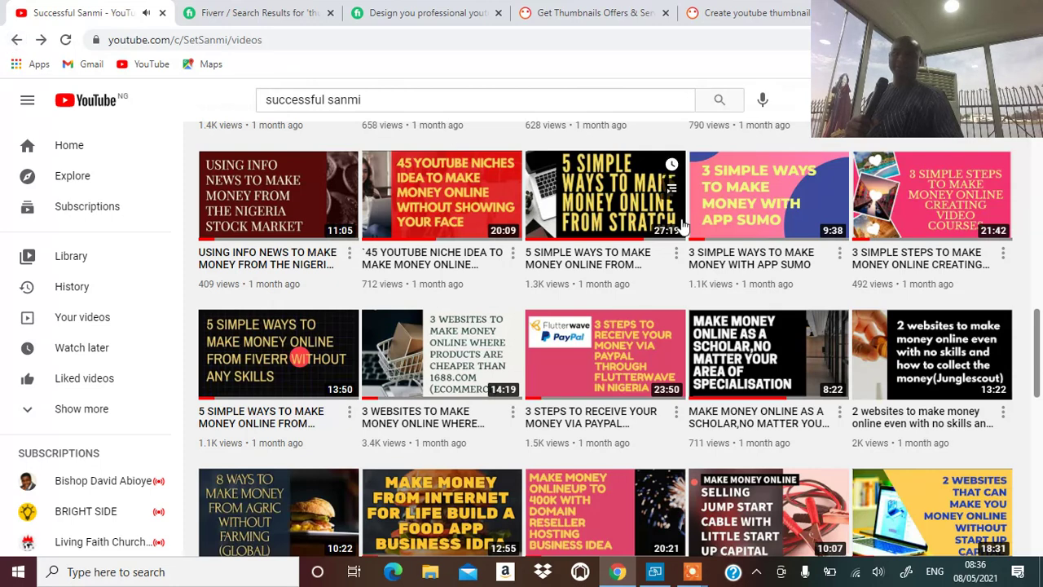
{"action": "left_click", "coordinate": [957, 223]}
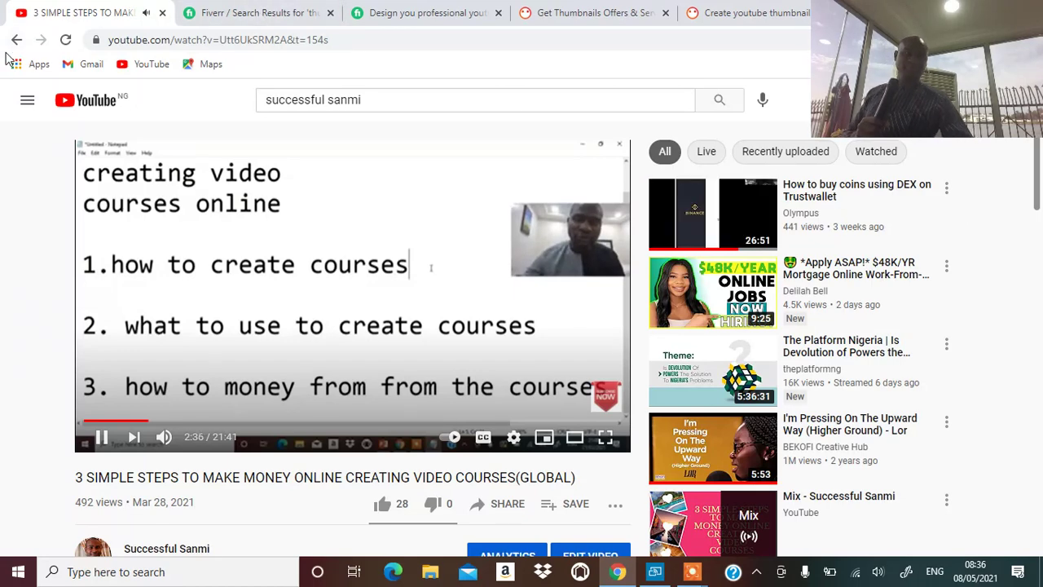
{"action": "left_click", "coordinate": [16, 41]}
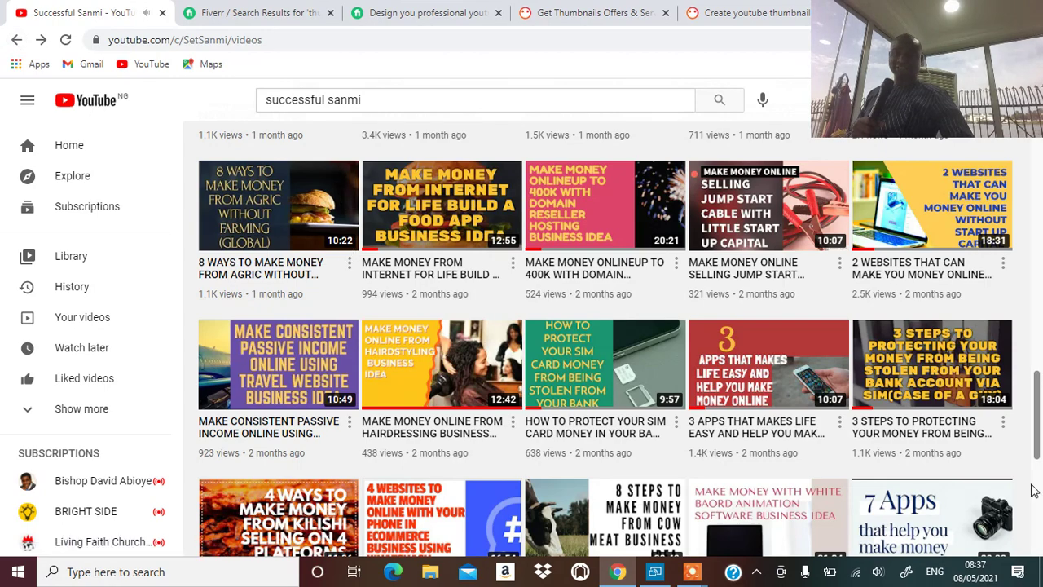
Scroll the channel's Videos list back up to its newest uploads.
{"action": "scroll", "coordinate": [1041, 513], "scroll_direction": "down", "scroll_amount": 5}
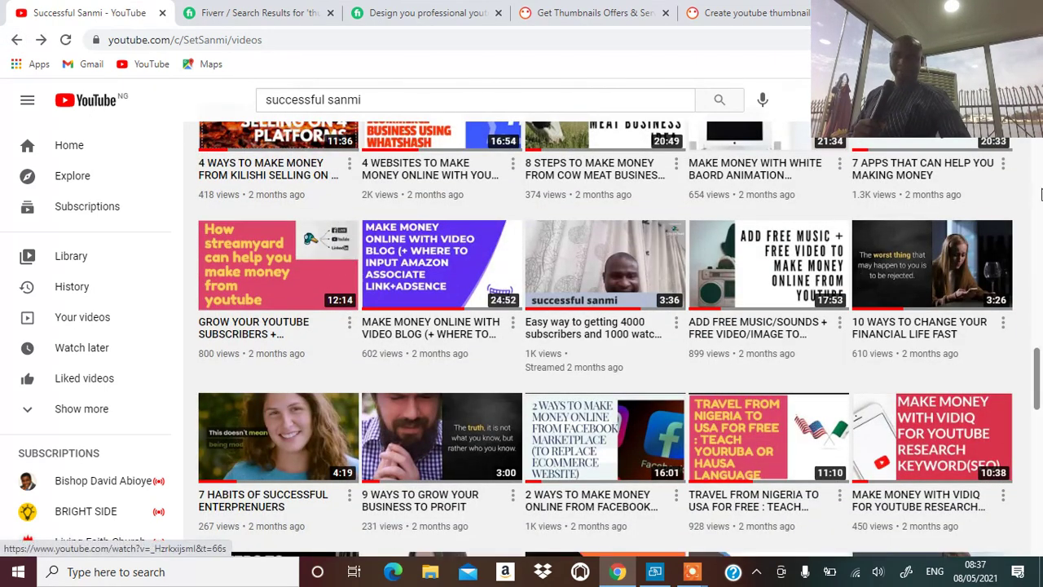
{"action": "scroll", "coordinate": [1040, 181], "scroll_direction": "up", "scroll_amount": 10}
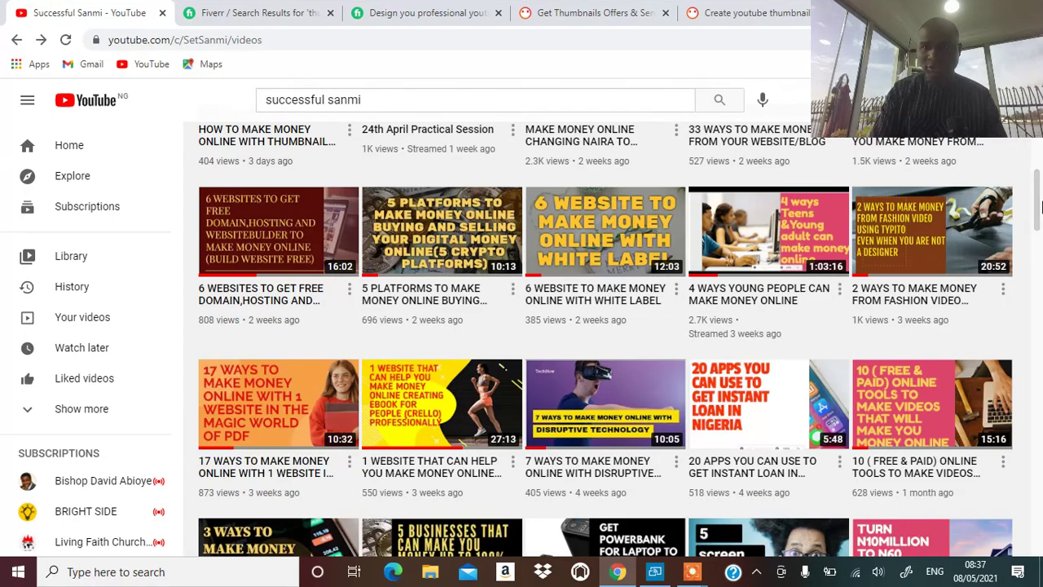
{"action": "scroll", "coordinate": [886, 206], "scroll_direction": "up", "scroll_amount": 2}
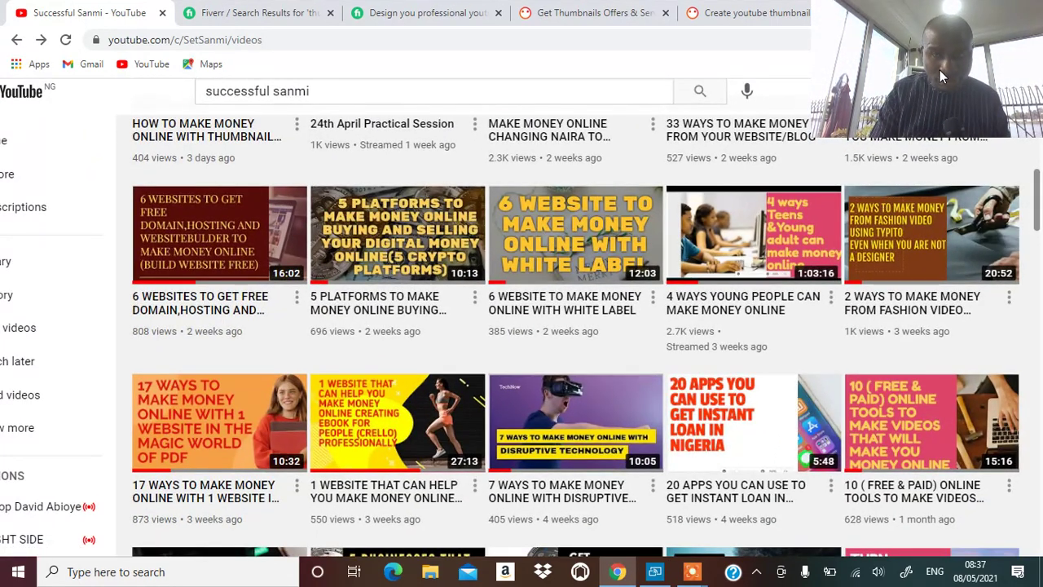
{"action": "left_click_drag", "start_coordinate": [939, 70], "coordinate": [476, 79]}
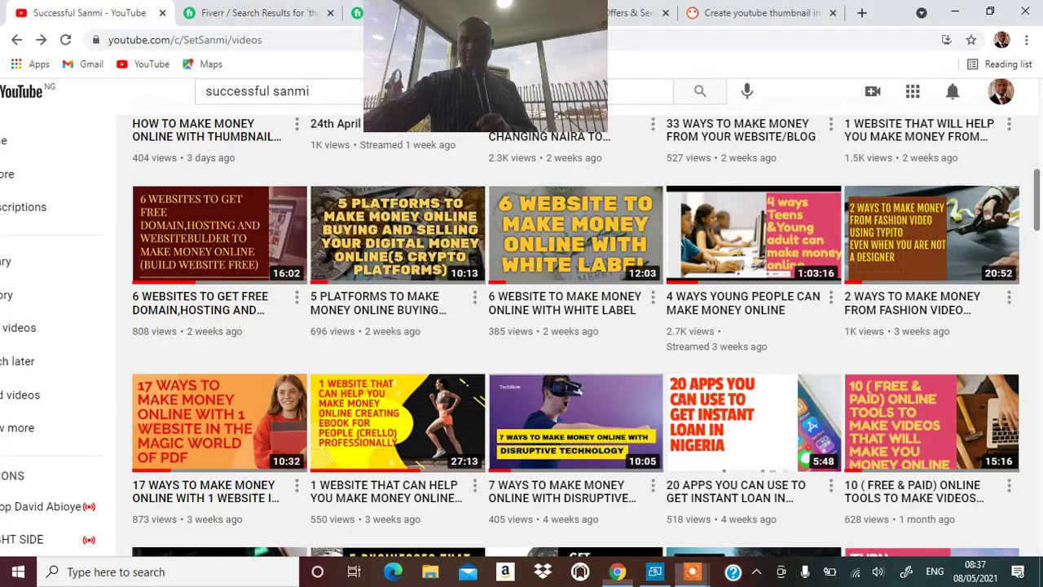
{"action": "scroll", "coordinate": [578, 326], "scroll_direction": "up", "scroll_amount": 6}
{"action": "scroll", "coordinate": [896, 342], "scroll_direction": "down", "scroll_amount": 2}
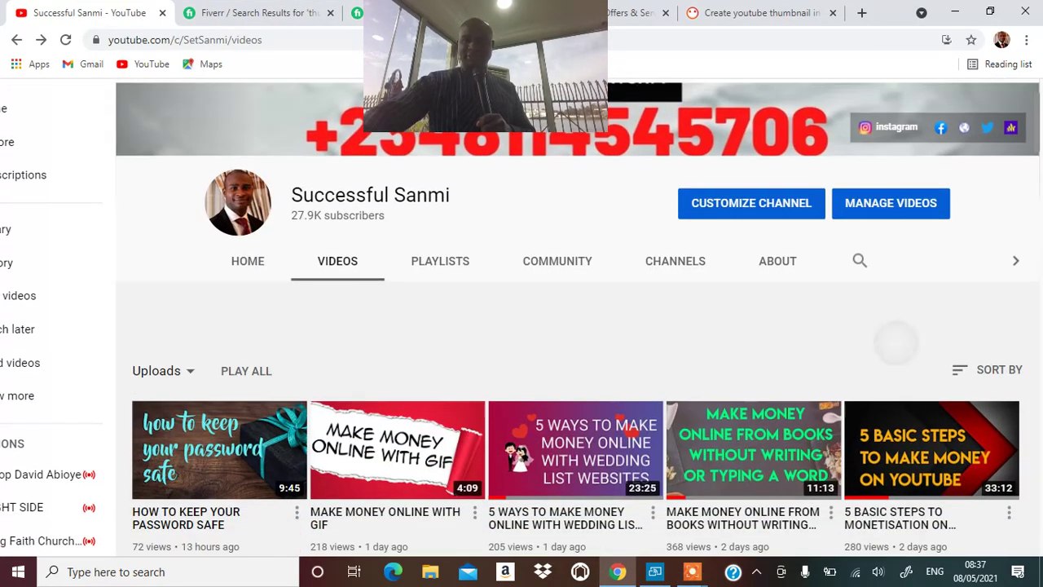
Open the channel's Uploads table in YouTube Studio and scroll through every uploaded video.
{"action": "left_click", "coordinate": [891, 203]}
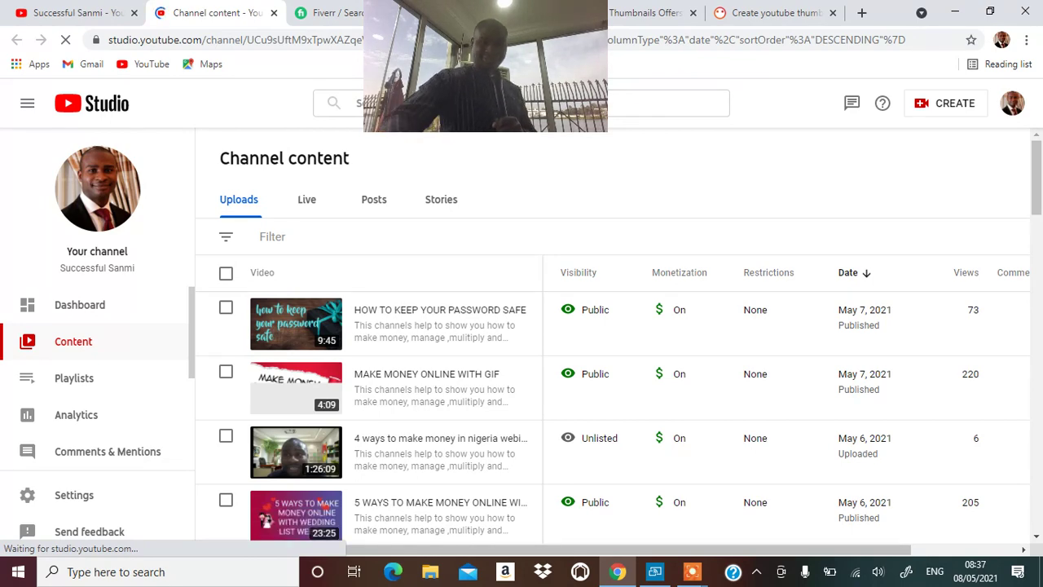
{"action": "scroll", "coordinate": [611, 391], "scroll_direction": "down", "scroll_amount": 3}
{"action": "scroll", "coordinate": [611, 391], "scroll_direction": "up", "scroll_amount": 2}
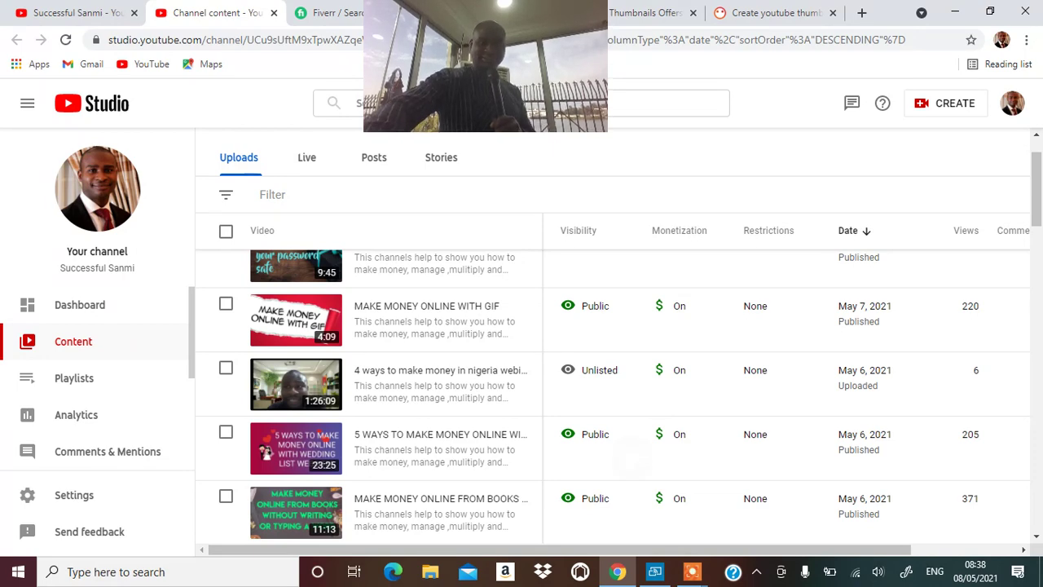
{"action": "scroll", "coordinate": [632, 455], "scroll_direction": "down", "scroll_amount": 3}
{"action": "scroll", "coordinate": [657, 310], "scroll_direction": "down", "scroll_amount": 1}
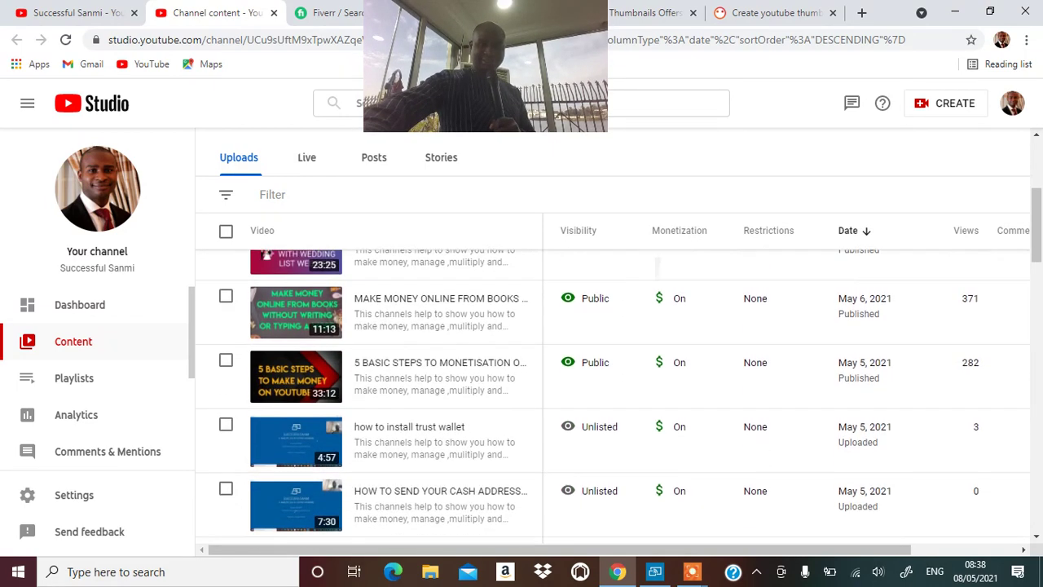
{"action": "scroll", "coordinate": [611, 391], "scroll_direction": "down", "scroll_amount": 1}
{"action": "scroll", "coordinate": [618, 397], "scroll_direction": "down", "scroll_amount": 5}
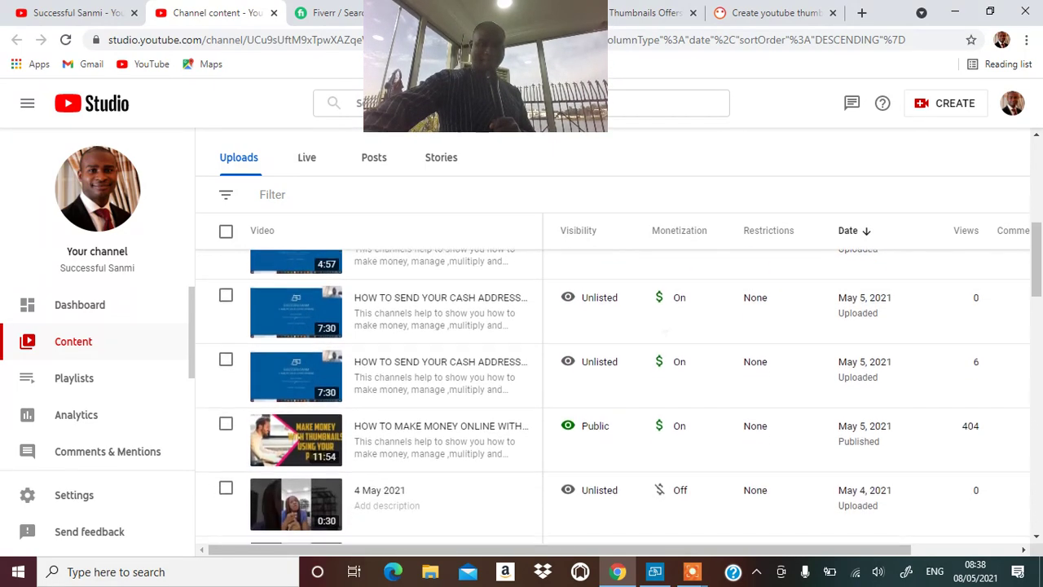
{"action": "scroll", "coordinate": [618, 397], "scroll_direction": "down", "scroll_amount": 4}
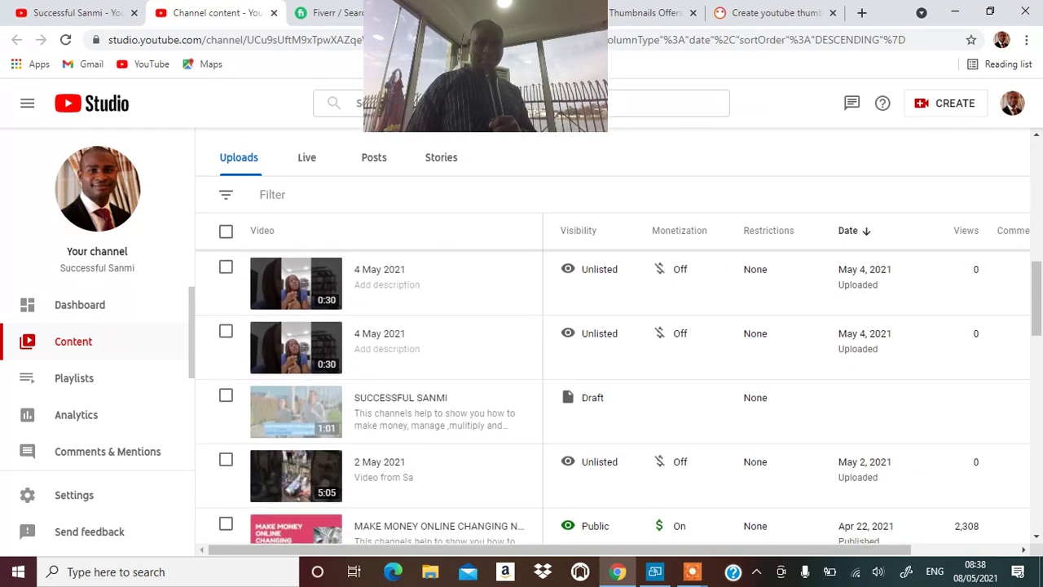
{"action": "scroll", "coordinate": [611, 397], "scroll_direction": "up", "scroll_amount": 13}
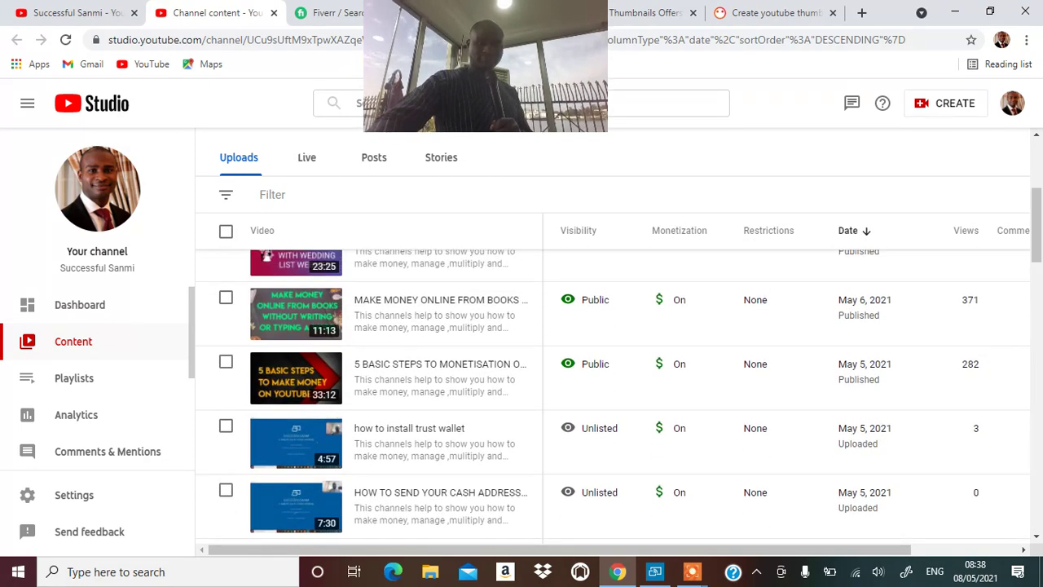
{"action": "scroll", "coordinate": [618, 397], "scroll_direction": "up", "scroll_amount": 3}
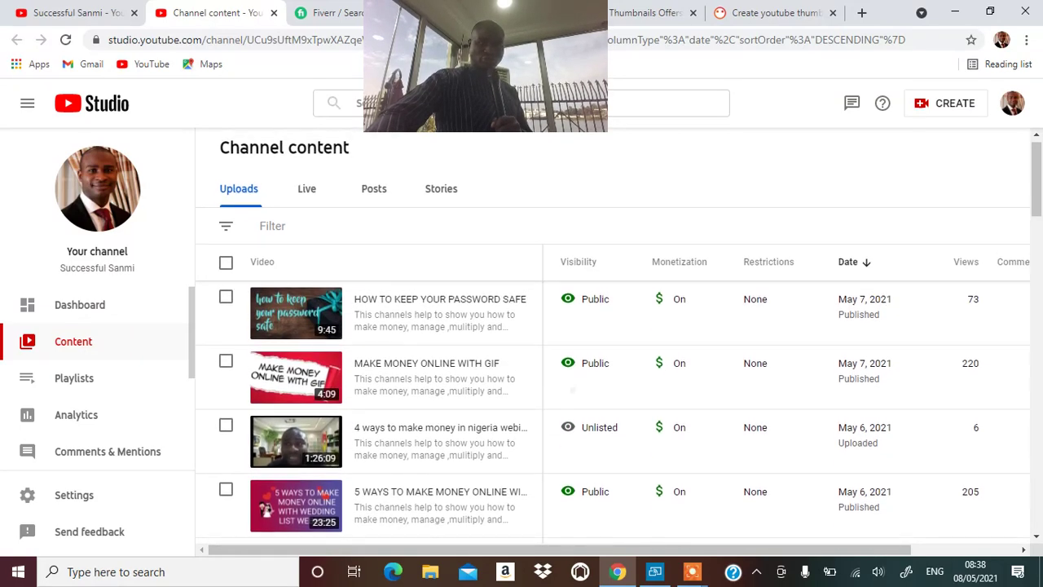
{"action": "scroll", "coordinate": [613, 397], "scroll_direction": "down", "scroll_amount": 1}
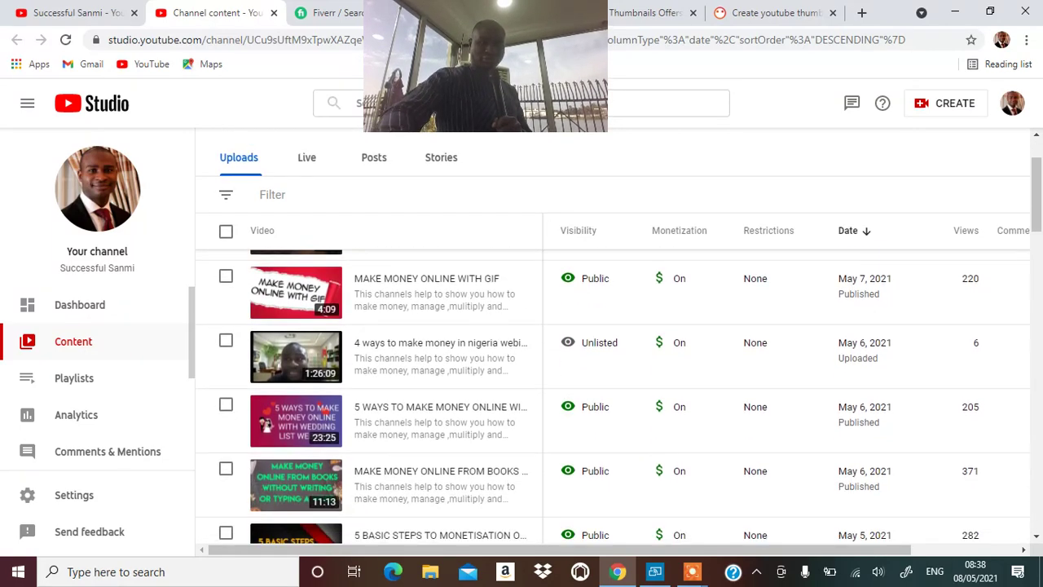
{"action": "left_click", "coordinate": [369, 357]}
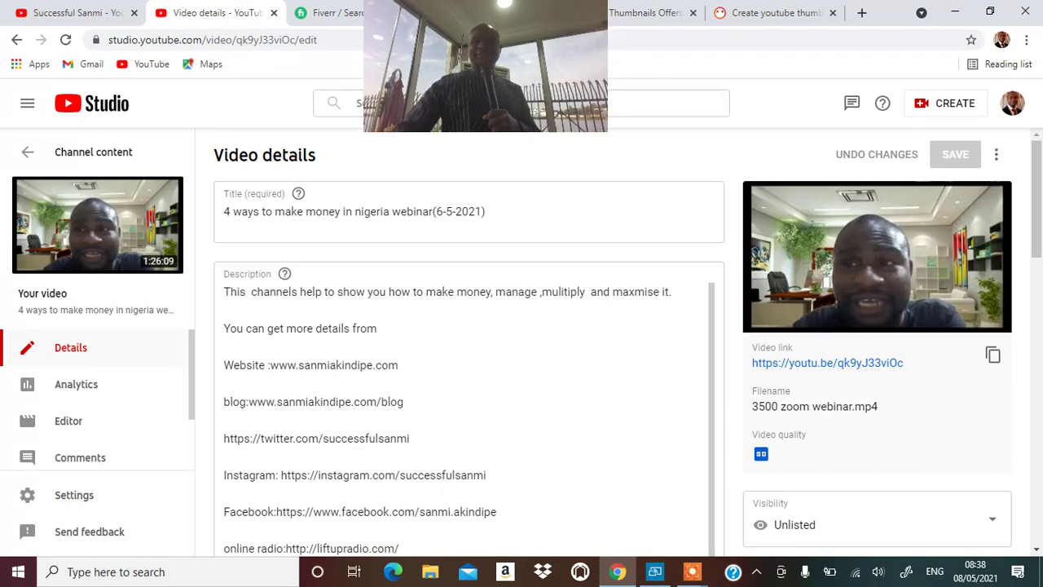
{"action": "key", "text": "alt+Left"}
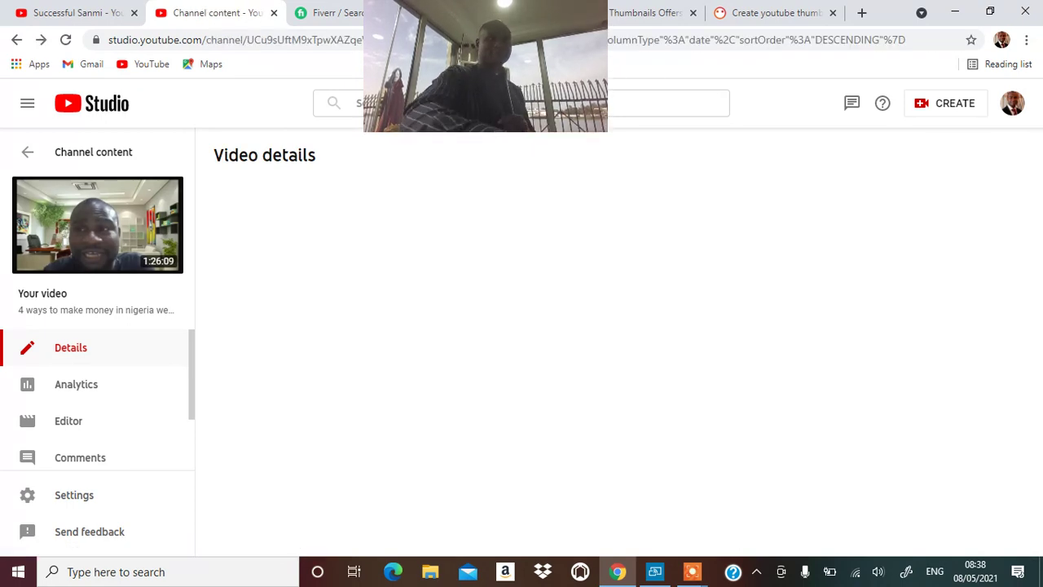
{"action": "scroll", "coordinate": [516, 409], "scroll_direction": "down", "scroll_amount": 1}
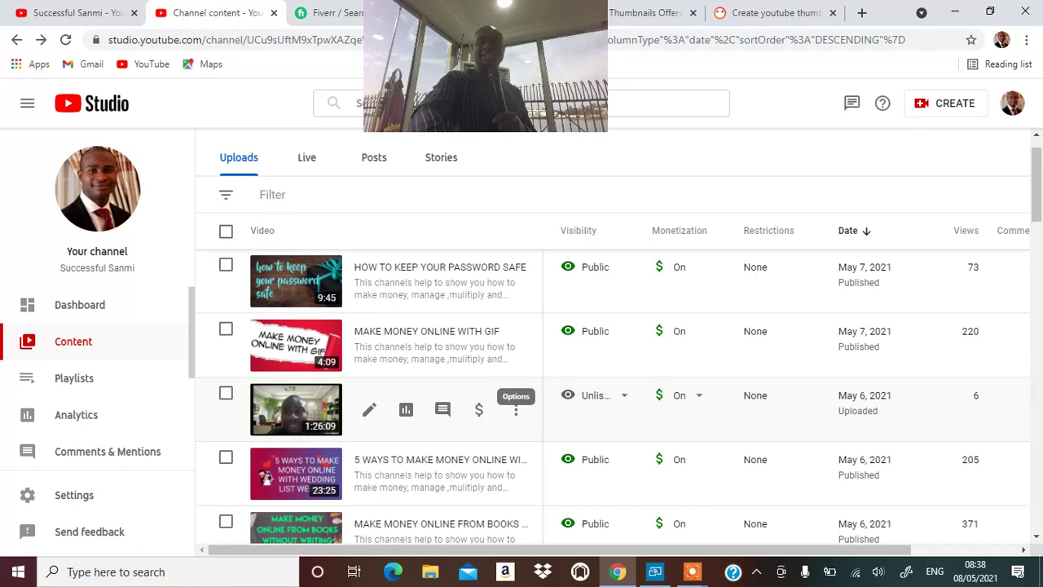
{"action": "scroll", "coordinate": [515, 410], "scroll_direction": "down", "scroll_amount": 1}
{"action": "scroll", "coordinate": [515, 410], "scroll_direction": "up", "scroll_amount": 1}
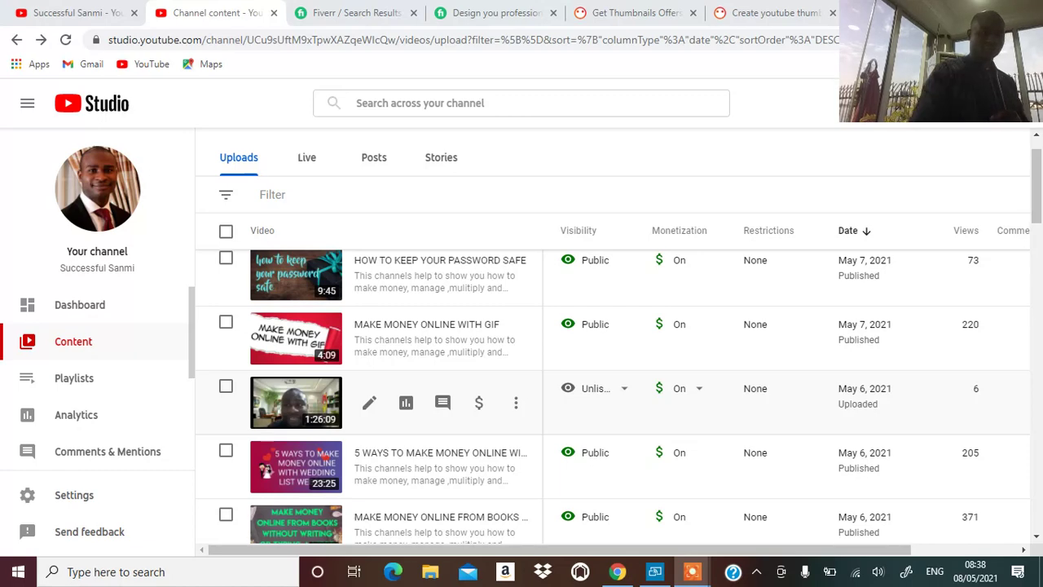
Switch to the mirrored phone and browse the Select Thumbnail template categories.
{"action": "key", "text": "alt+Tab"}
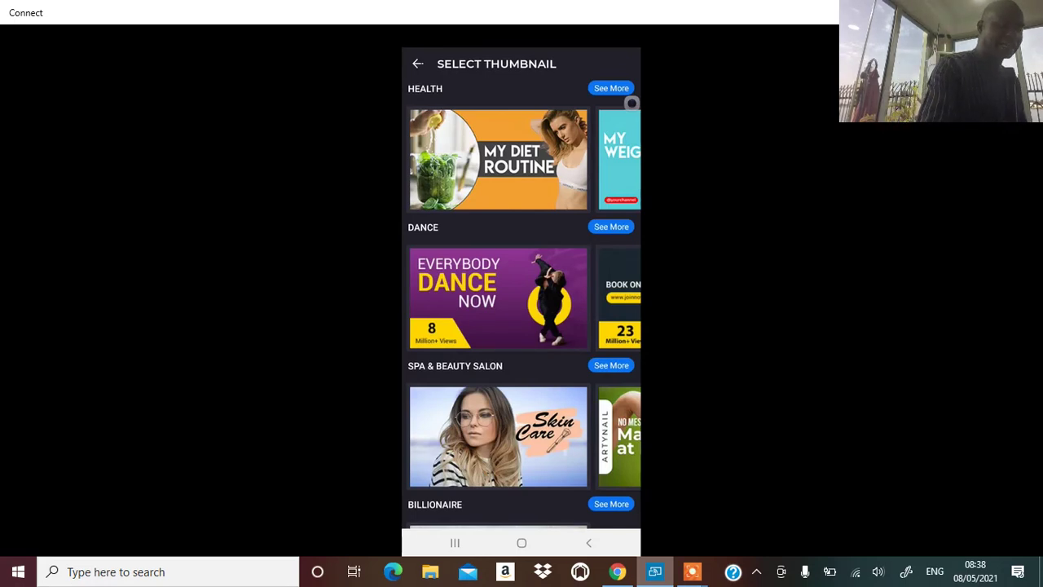
{"action": "scroll", "coordinate": [522, 309], "scroll_direction": "down", "scroll_amount": 5}
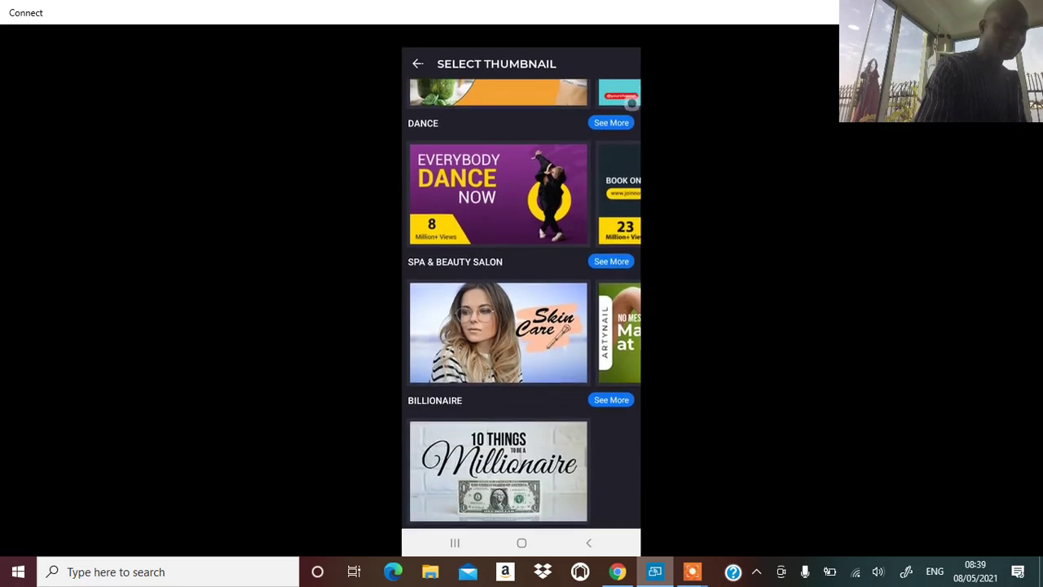
{"action": "scroll", "coordinate": [522, 309], "scroll_direction": "down", "scroll_amount": 2}
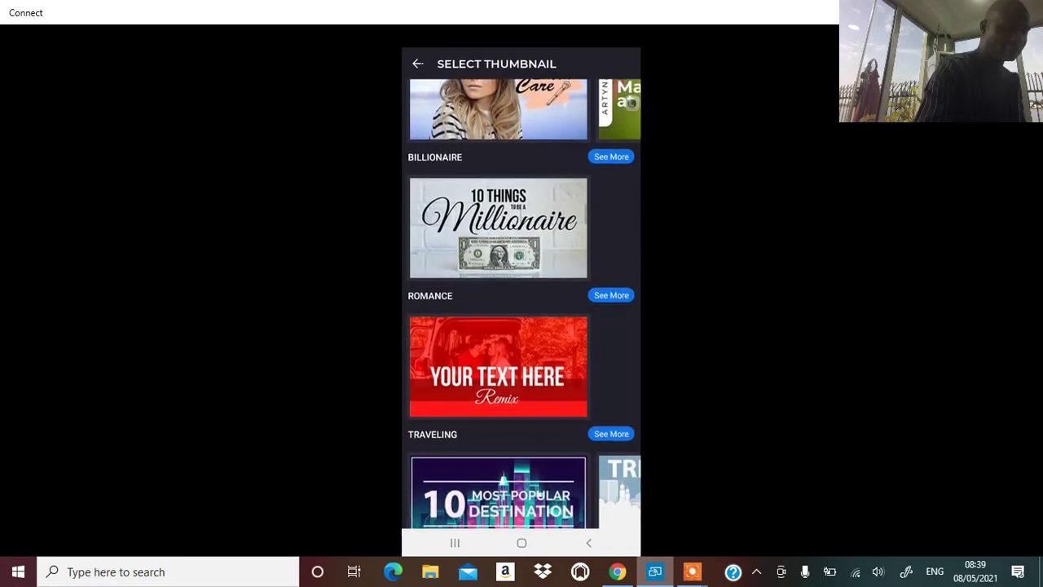
{"action": "scroll", "coordinate": [521, 310], "scroll_direction": "up", "scroll_amount": 3}
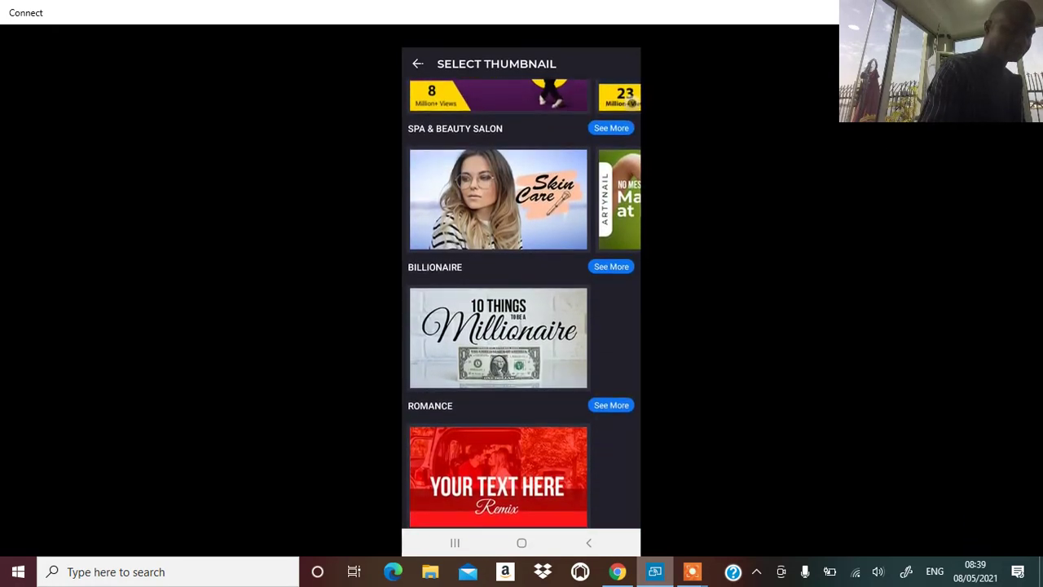
{"action": "scroll", "coordinate": [521, 310], "scroll_direction": "up", "scroll_amount": 1}
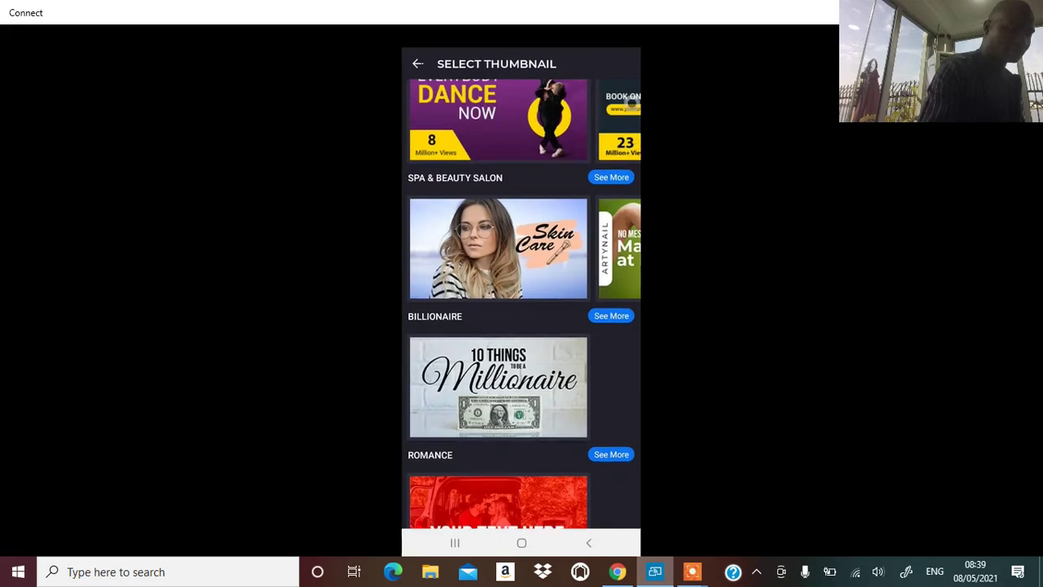
{"action": "scroll", "coordinate": [522, 244], "scroll_direction": "right", "scroll_amount": 5}
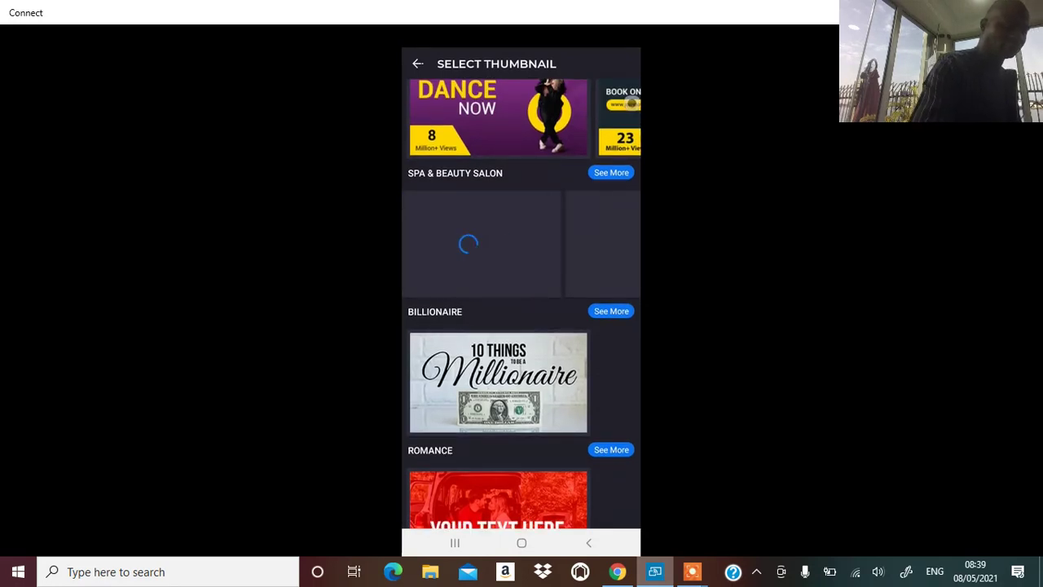
{"action": "scroll", "coordinate": [522, 302], "scroll_direction": "up", "scroll_amount": 1}
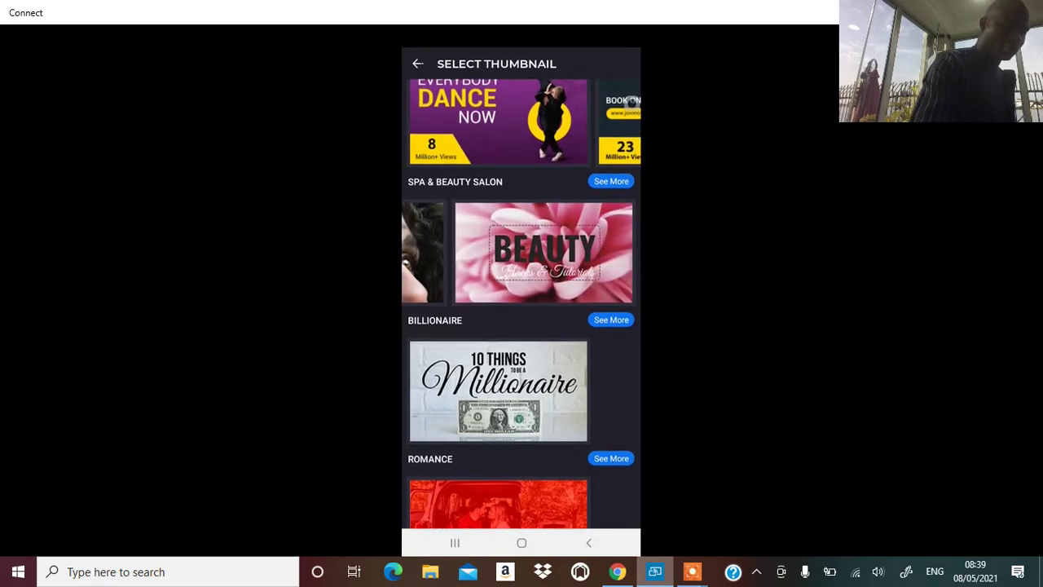
{"action": "scroll", "coordinate": [631, 102], "scroll_direction": "up", "scroll_amount": 2}
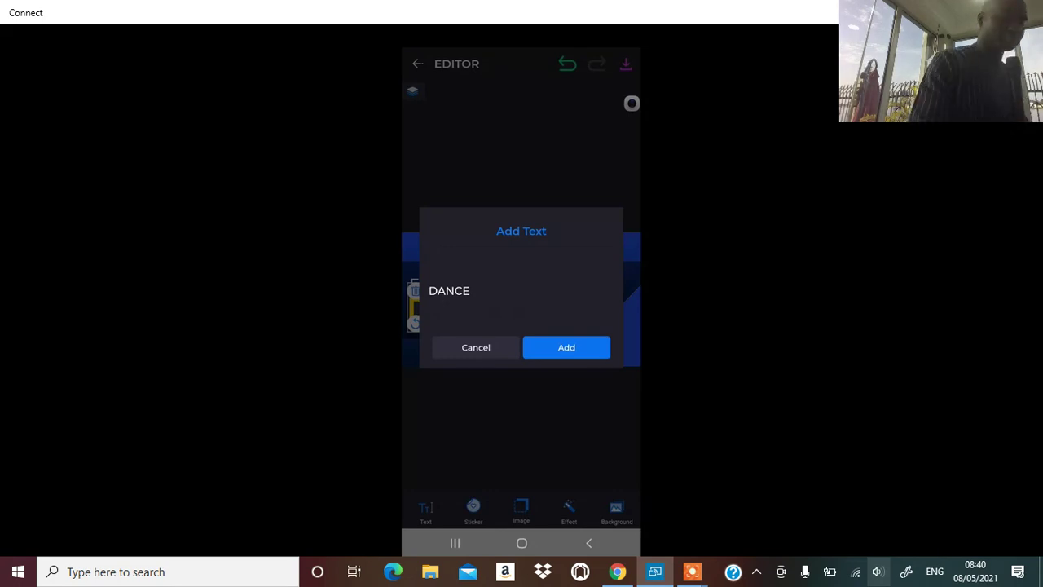
Replace DANCE with the headline '4 WAYS TO MAKE MONEY IN NIGERIA EVERYDAY' and add it.
{"action": "left_click", "coordinate": [469, 299]}
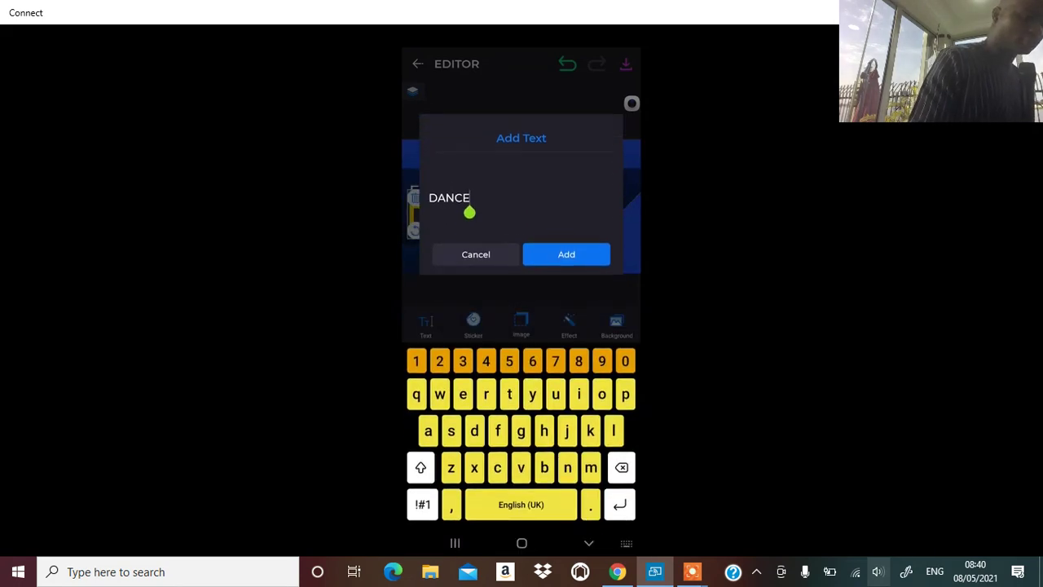
{"action": "key", "text": "BackSpace"}
{"action": "key", "text": "BackSpace"}
{"action": "key", "text": "BackSpace"}
{"action": "key", "text": "BackSpace"}
{"action": "key", "text": "BackSpace"}
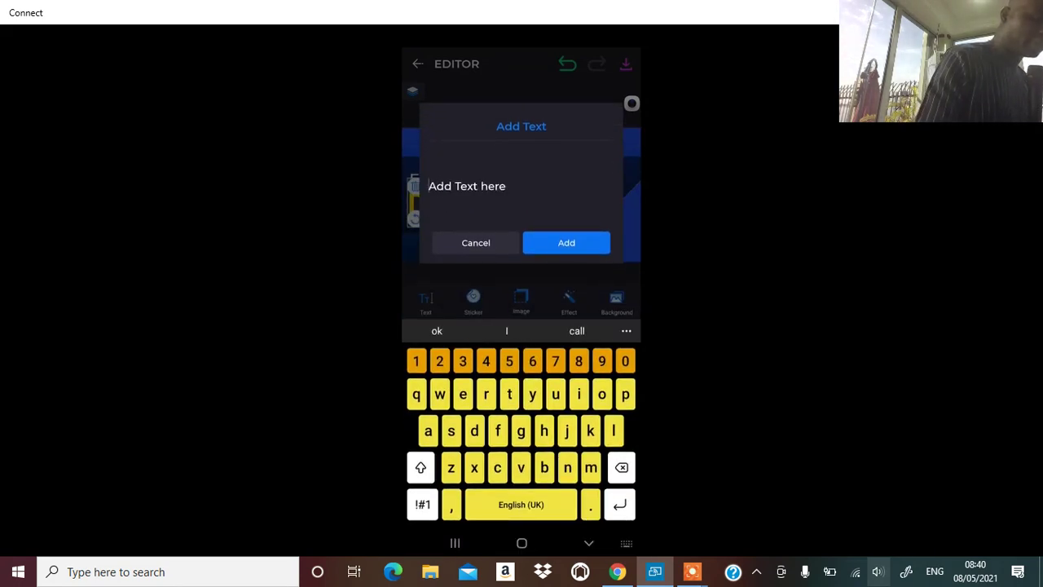
{"action": "type", "text": "4vwa"}
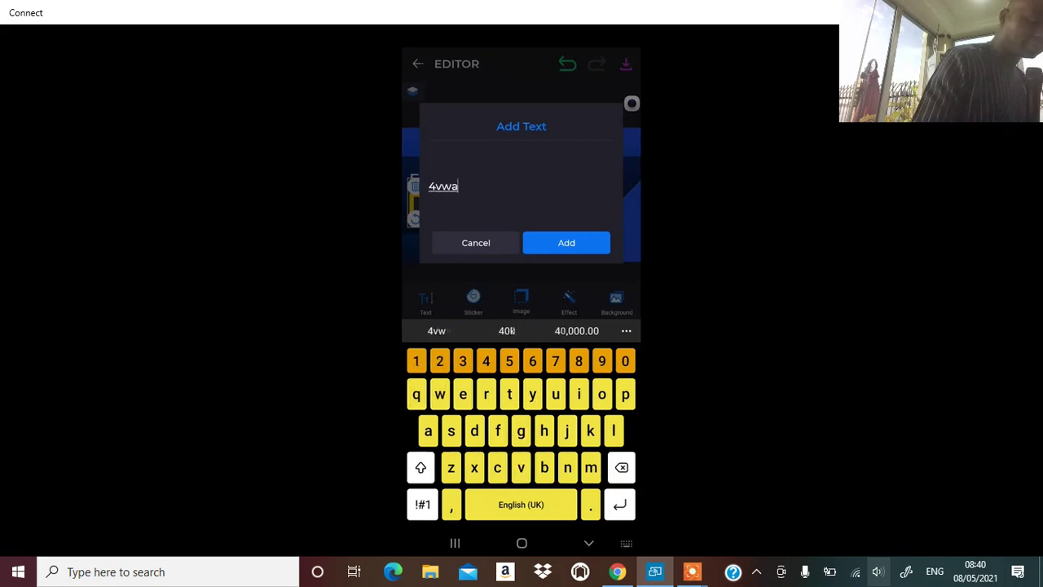
{"action": "key", "text": "BackSpace"}
{"action": "key", "text": "BackSpace"}
{"action": "key", "text": "BackSpace"}
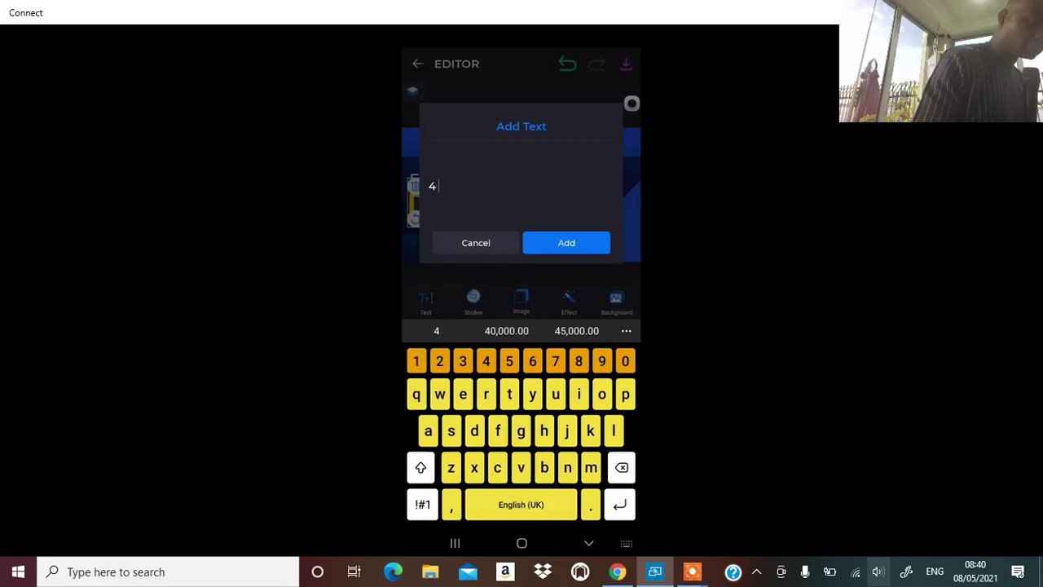
{"action": "key", "text": "shift"}
{"action": "key", "text": "shift"}
{"action": "key", "text": "shift"}
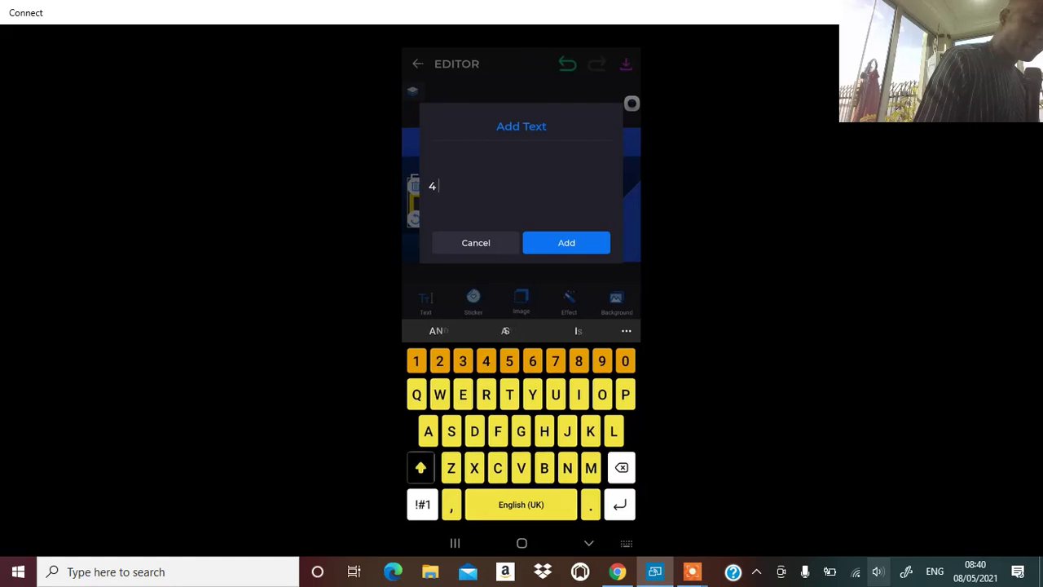
{"action": "type", "text": "WA"}
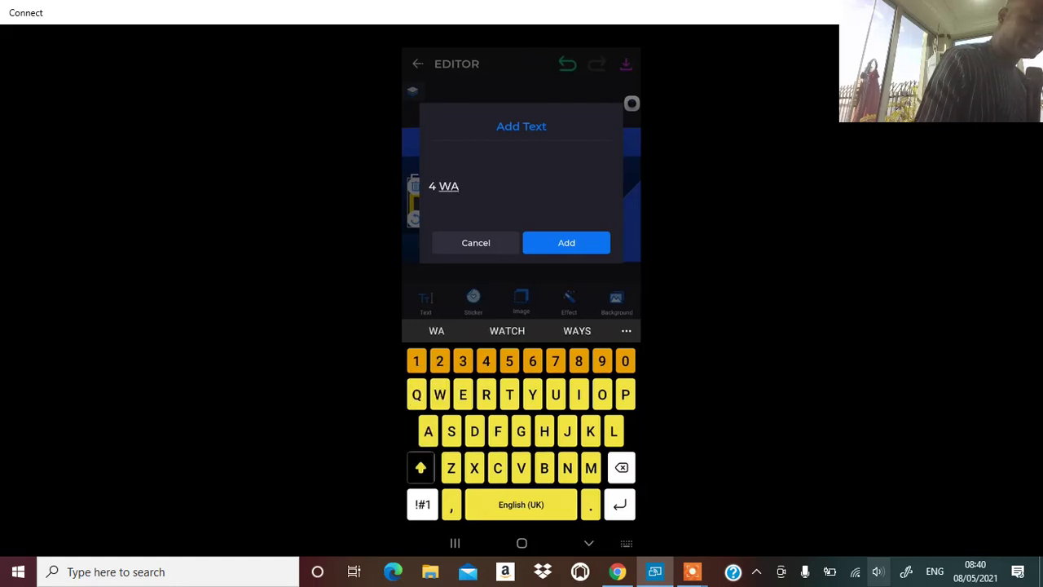
{"action": "type", "text": "YSVT"}
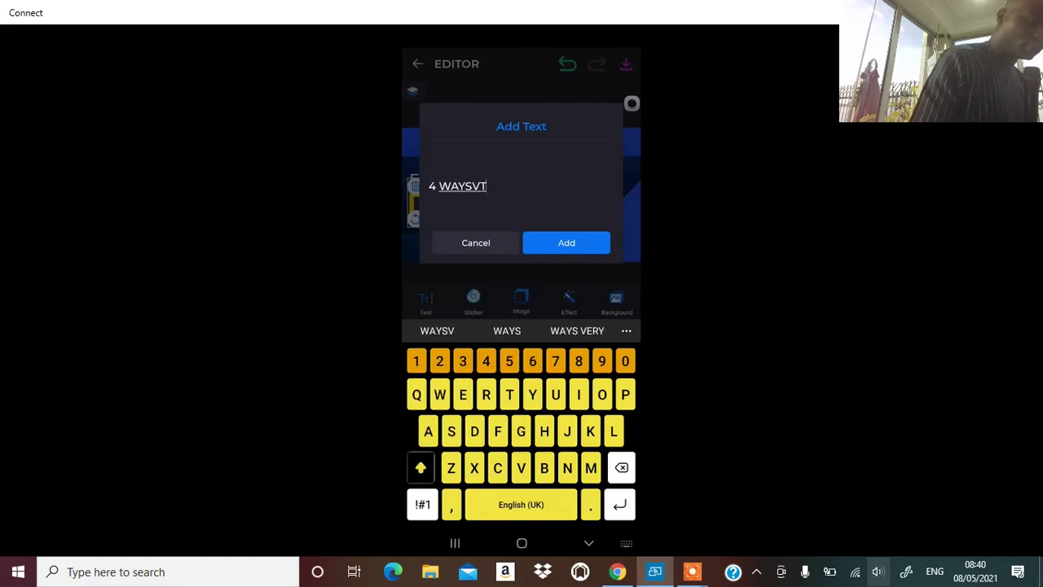
{"action": "key", "text": "BackSpace"}
{"action": "key", "text": "BackSpace"}
{"action": "key", "text": "BackSpace"}
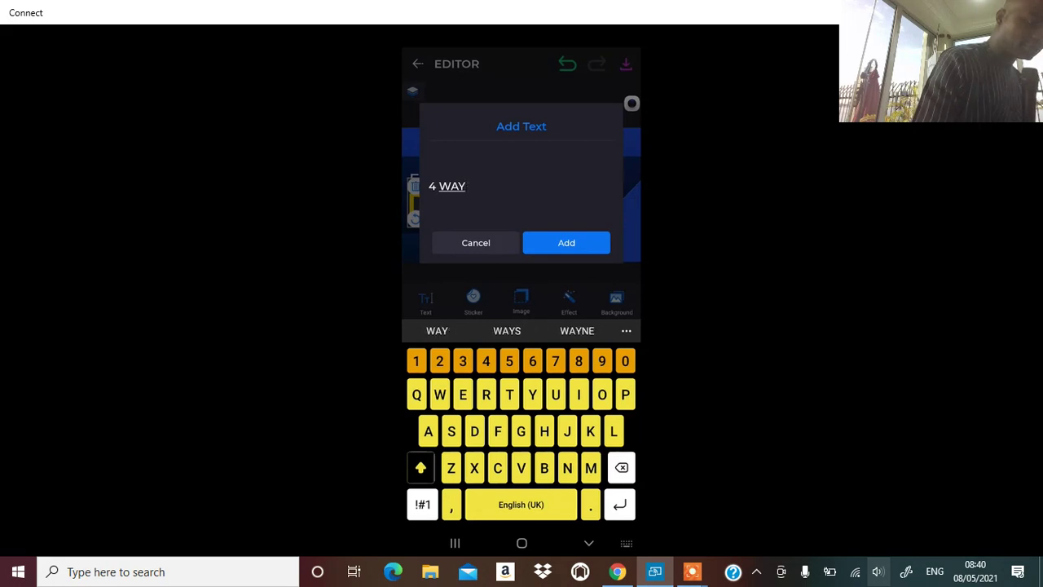
{"action": "type", "text": "S T"}
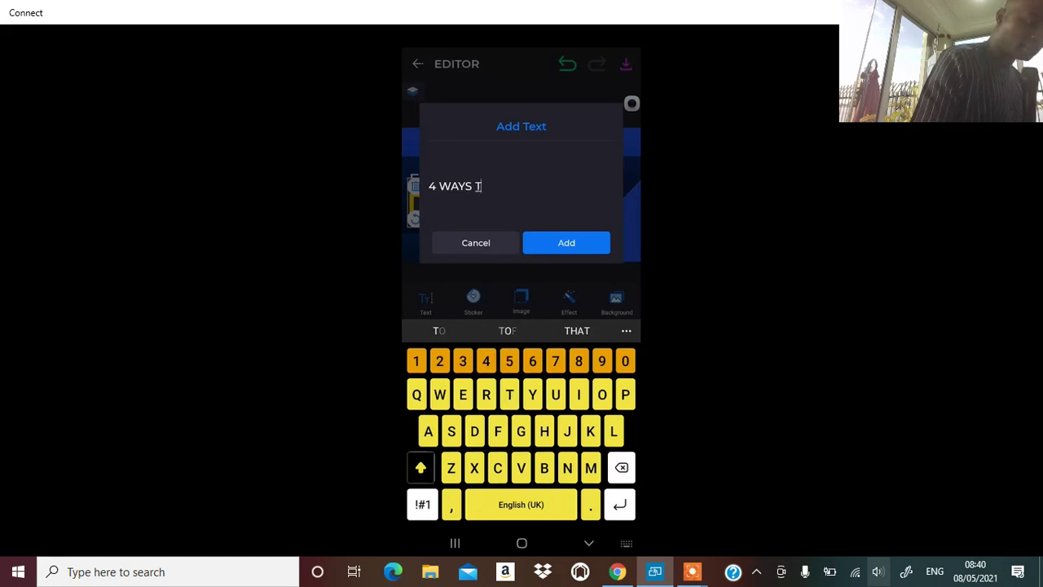
{"action": "type", "text": "O MA"}
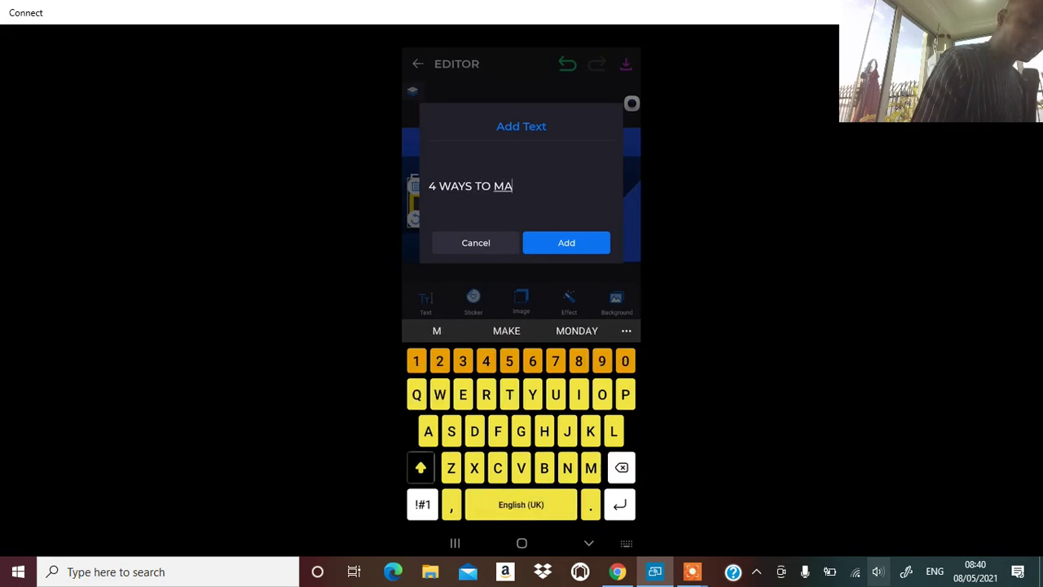
{"action": "type", "text": "KE "}
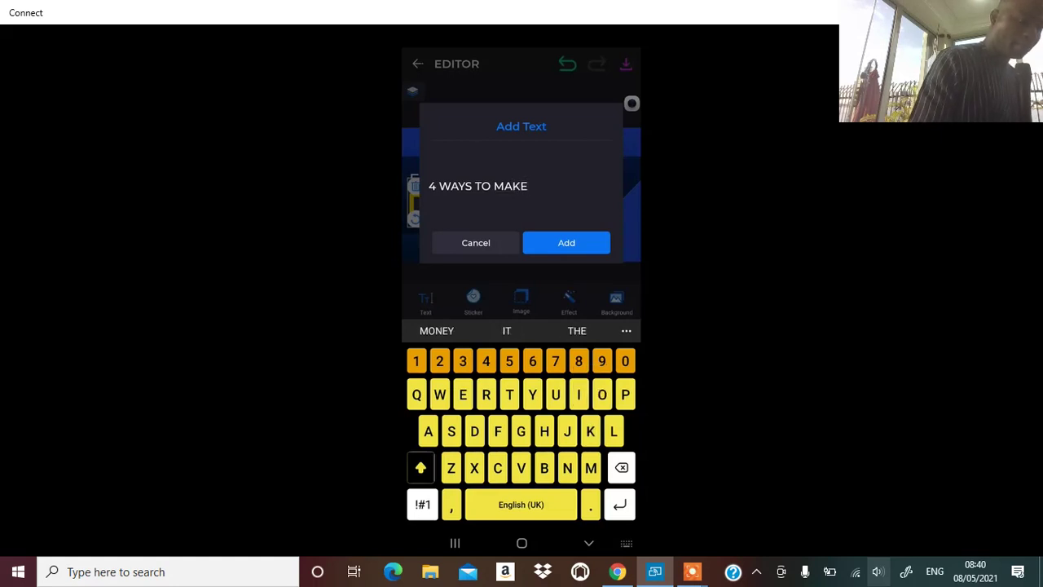
{"action": "type", "text": "M"}
{"action": "type", "text": "ON"}
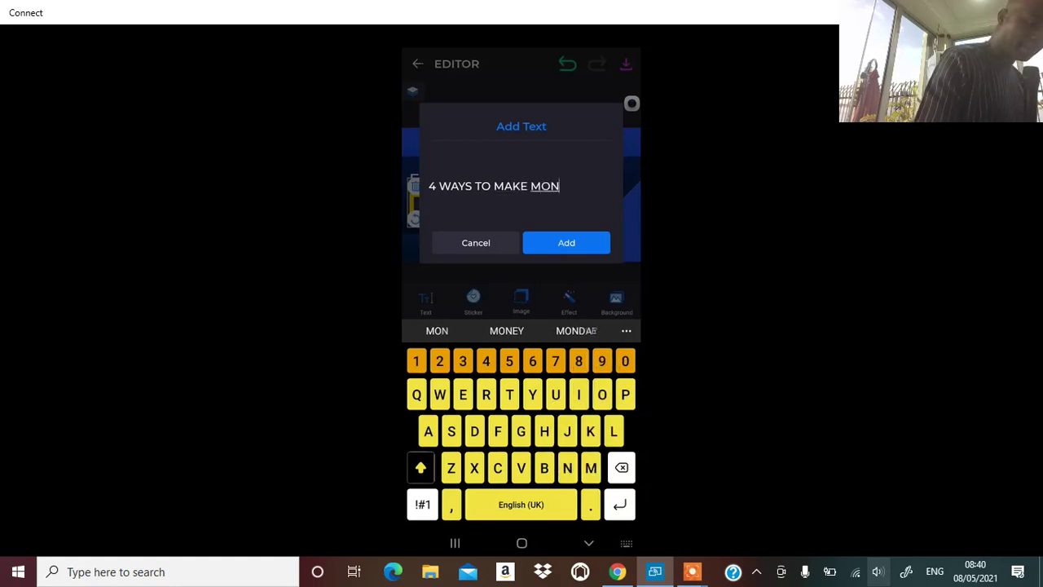
{"action": "type", "text": "EY I"}
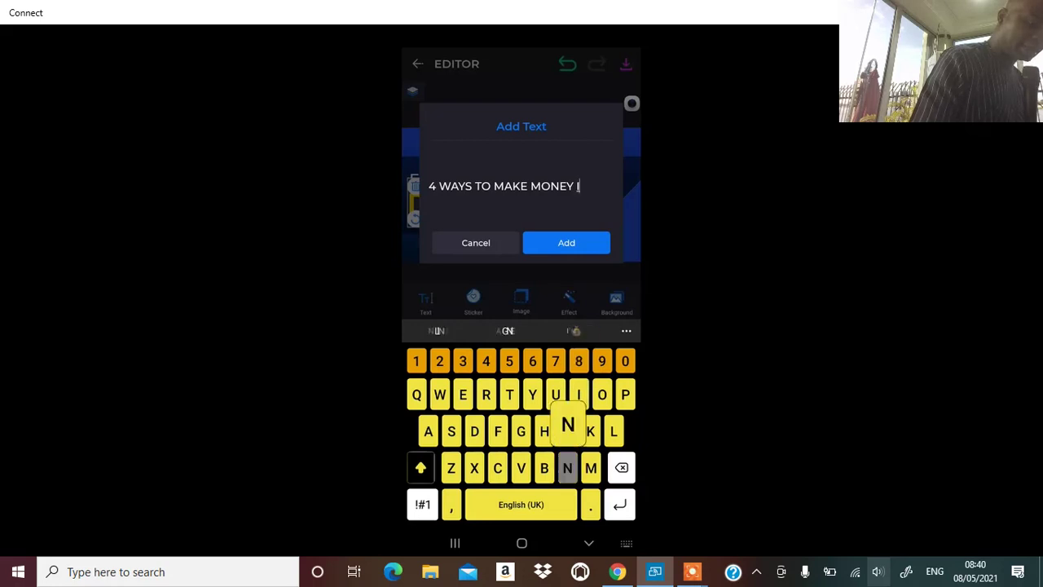
{"action": "type", "text": "N NIGE"}
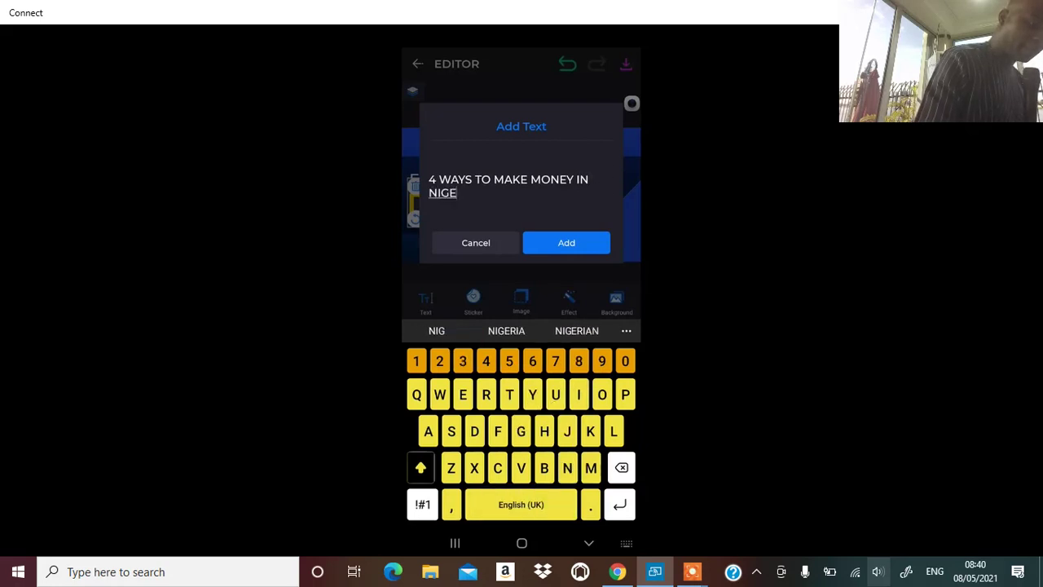
{"action": "type", "text": "RIA "}
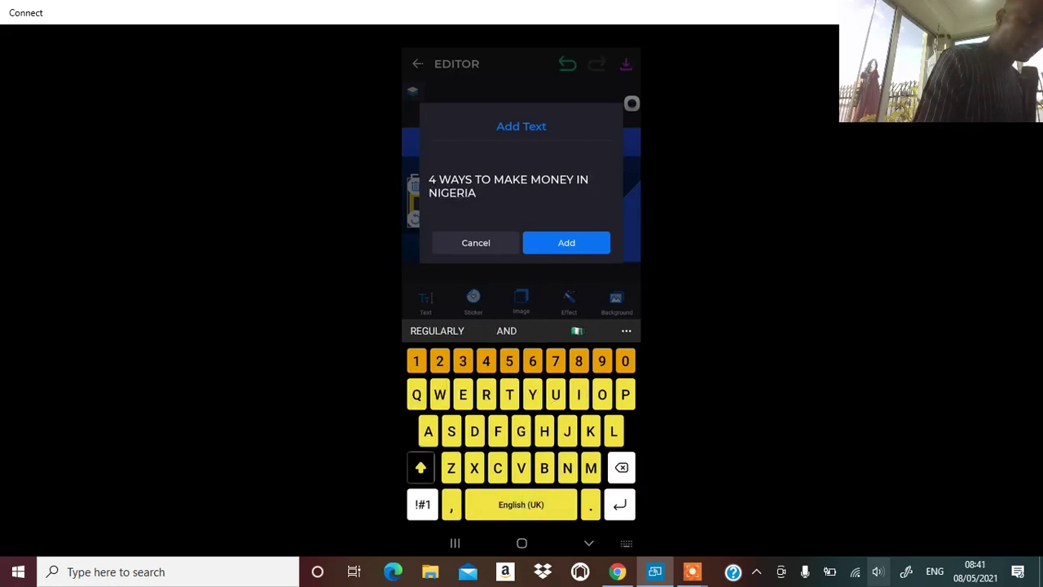
{"action": "type", "text": "EVE"}
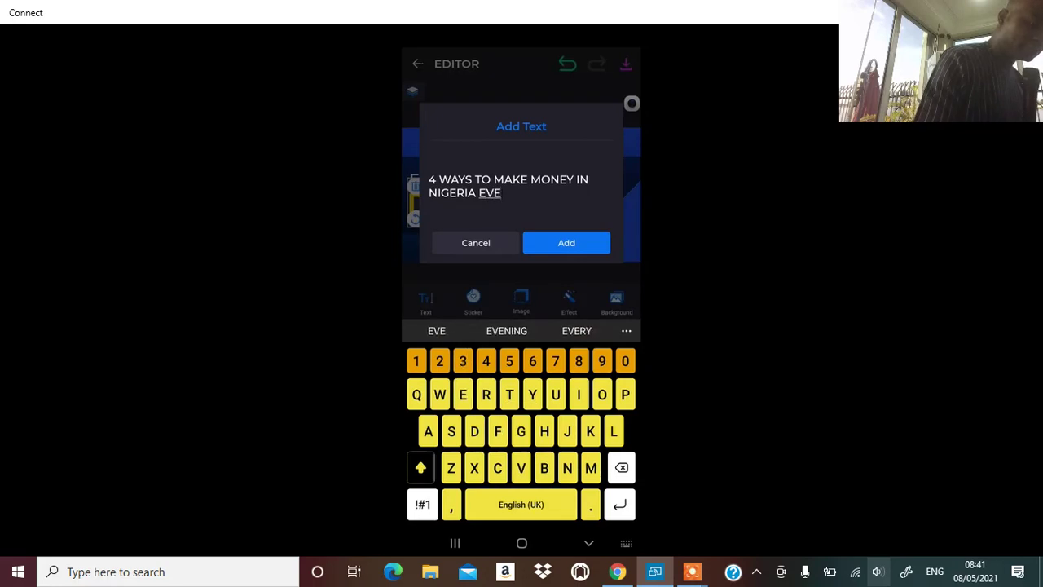
{"action": "type", "text": "RT"}
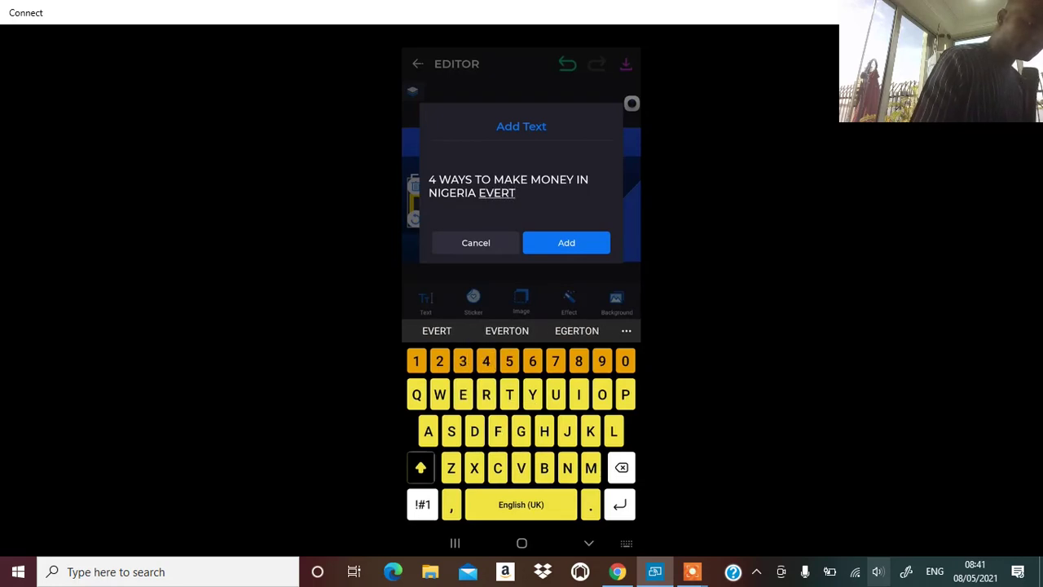
{"action": "key", "text": "BackSpace"}
{"action": "type", "text": "Y"}
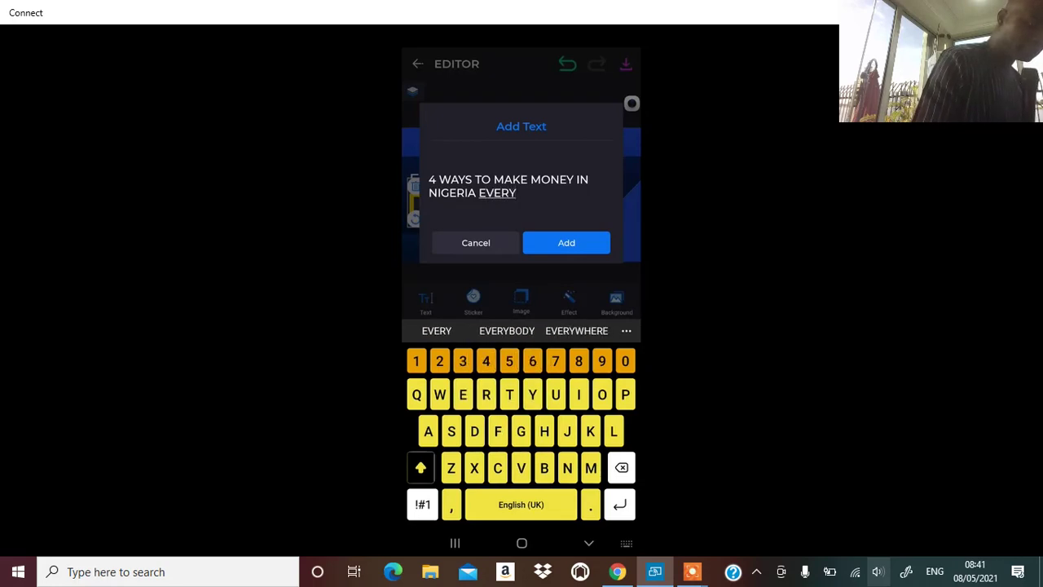
{"action": "type", "text": "DAY"}
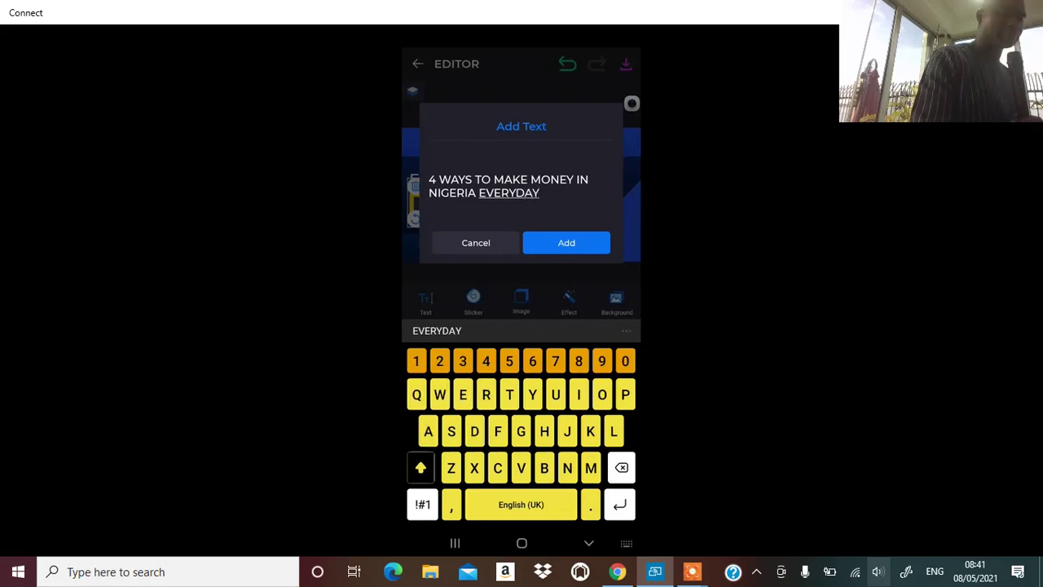
{"action": "left_click", "coordinate": [566, 242]}
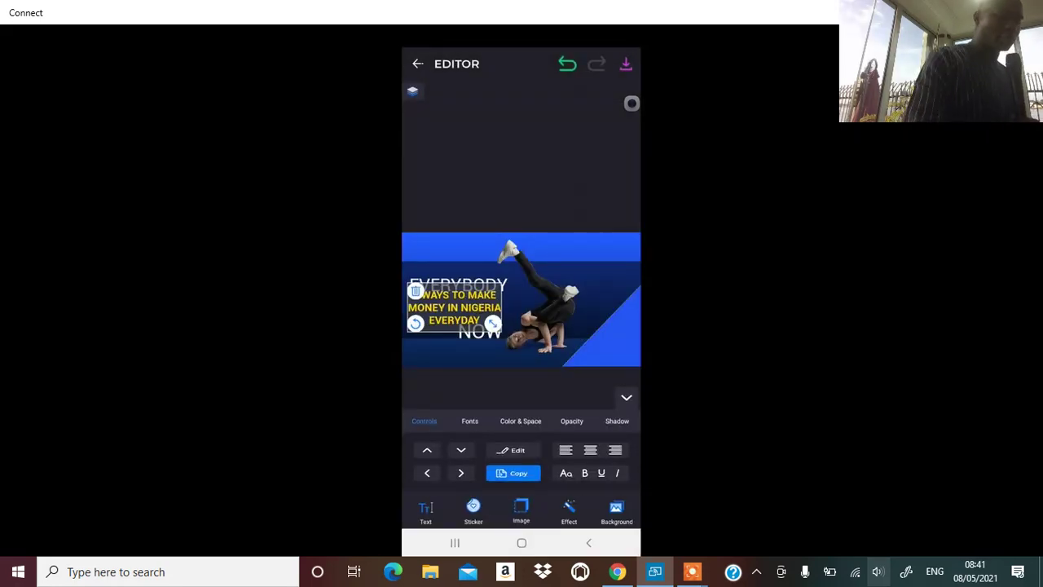
Move the headline text box on the thumbnail and select the EVERYBODY text box.
{"action": "left_click_drag", "start_coordinate": [455, 307], "coordinate": [553, 263]}
{"action": "left_click", "coordinate": [458, 284]}
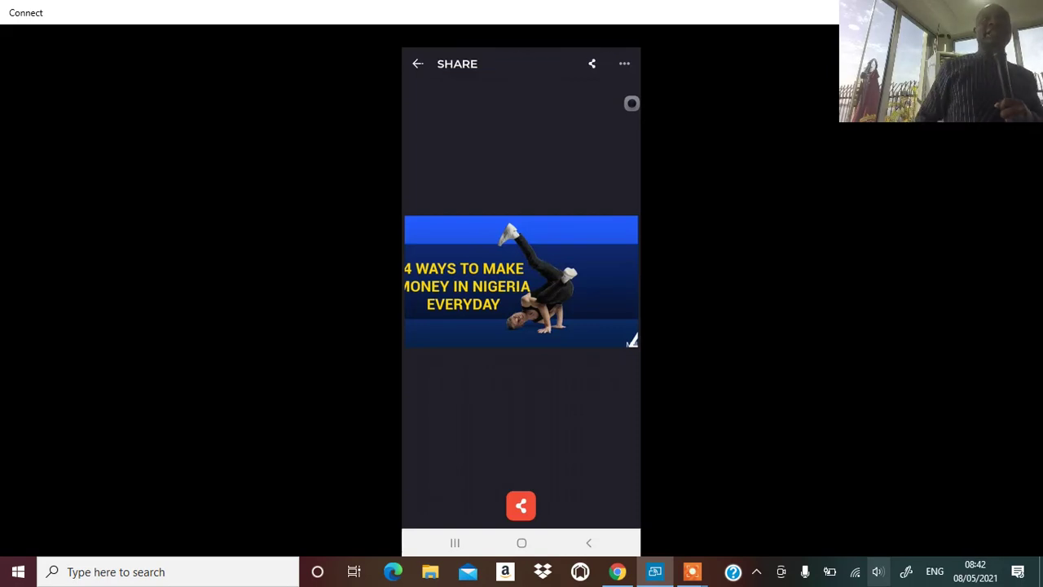
Open the newly saved thumbnail in Samsung Gallery and bring up its share sheet.
{"action": "left_click", "coordinate": [521, 543]}
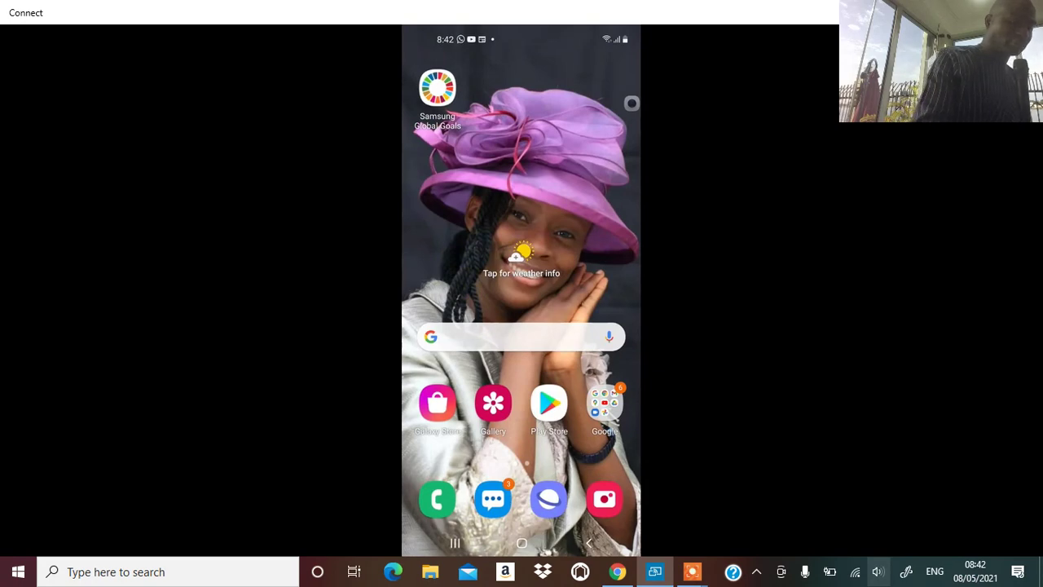
{"action": "left_click", "coordinate": [493, 402]}
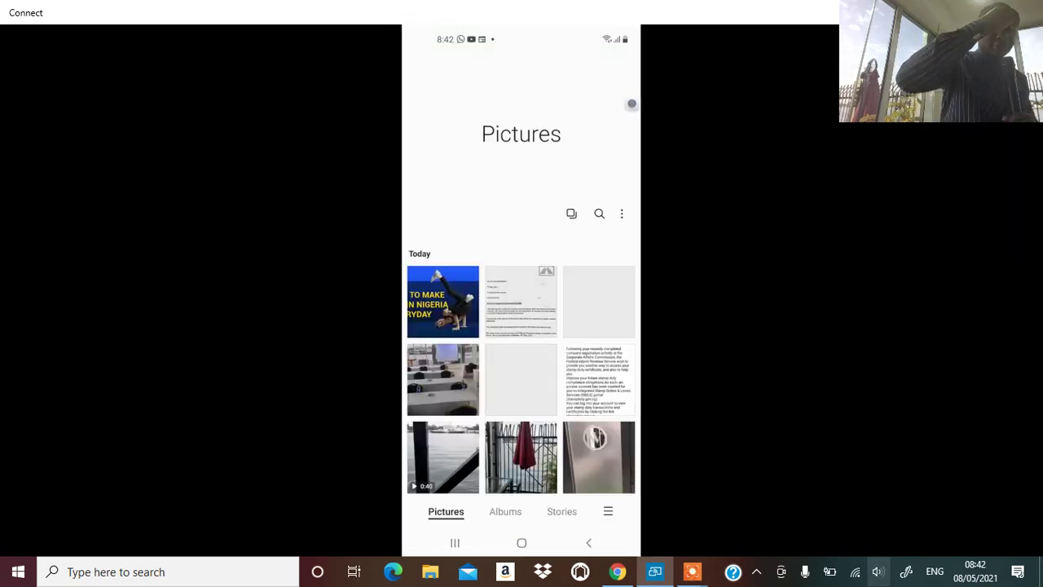
{"action": "left_click", "coordinate": [443, 301]}
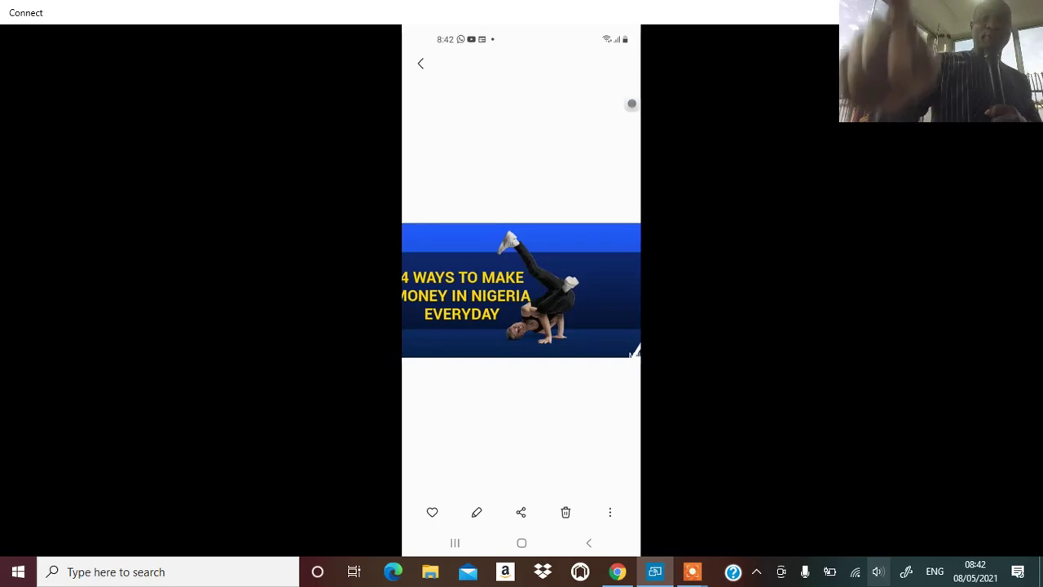
{"action": "left_click", "coordinate": [521, 512]}
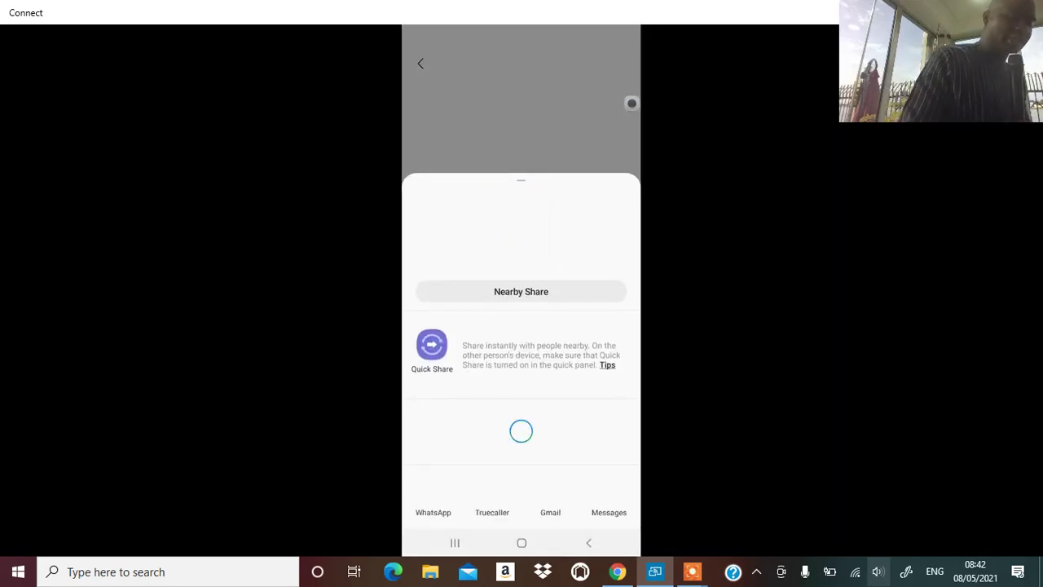
Share the thumbnail PNG through Gmail from the other account, addressed to your own contact.
{"action": "left_click", "coordinate": [549, 484]}
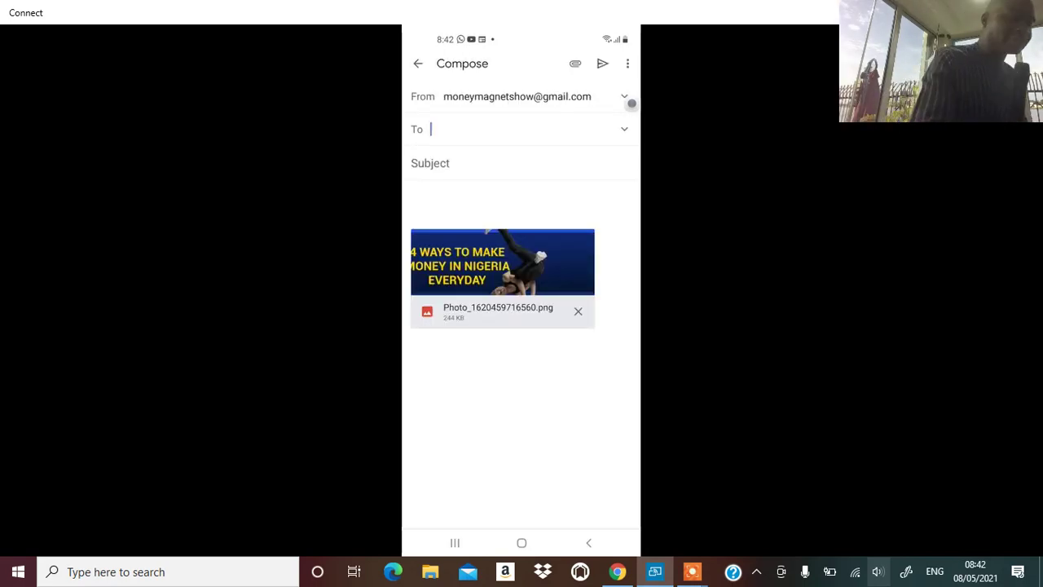
{"action": "left_click", "coordinate": [632, 103]}
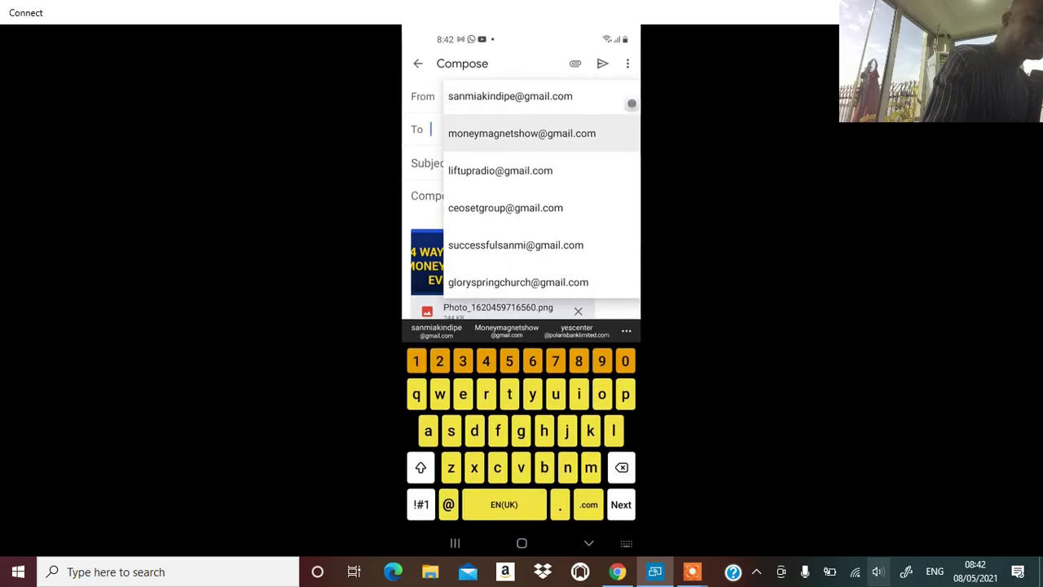
{"action": "left_click", "coordinate": [631, 104]}
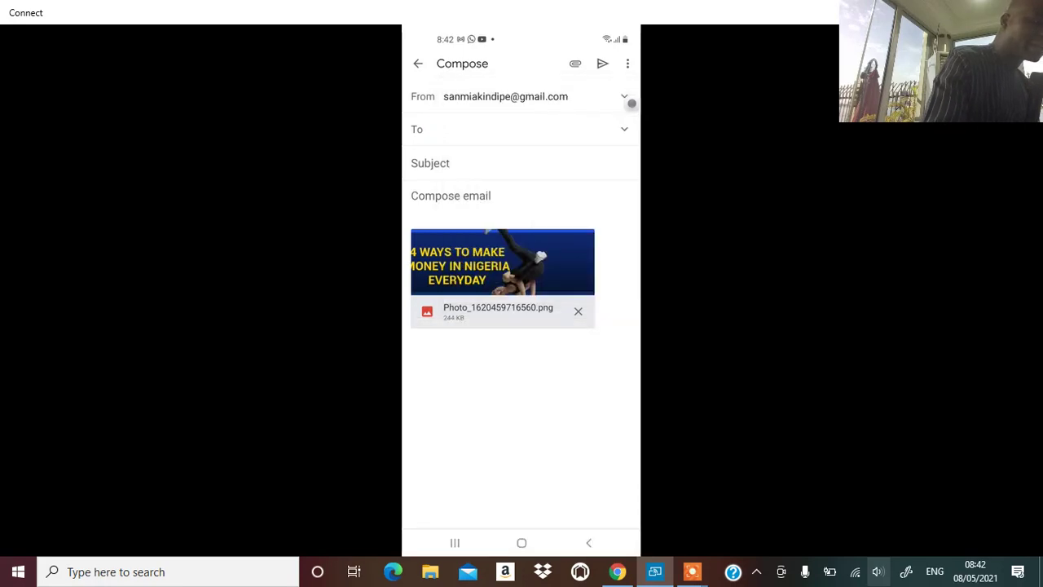
{"action": "type", "text": "s"}
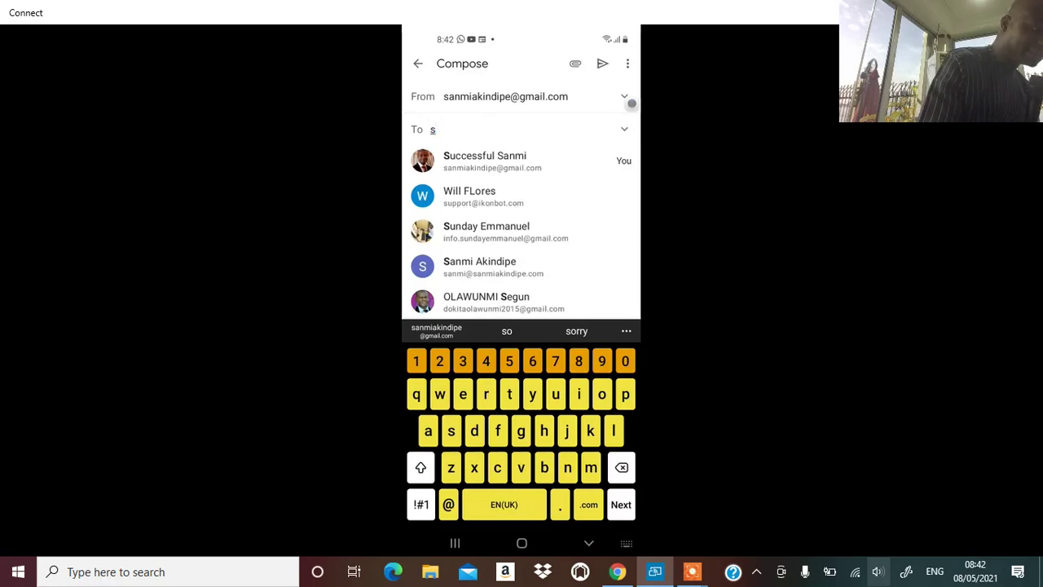
{"action": "left_click", "coordinate": [484, 160]}
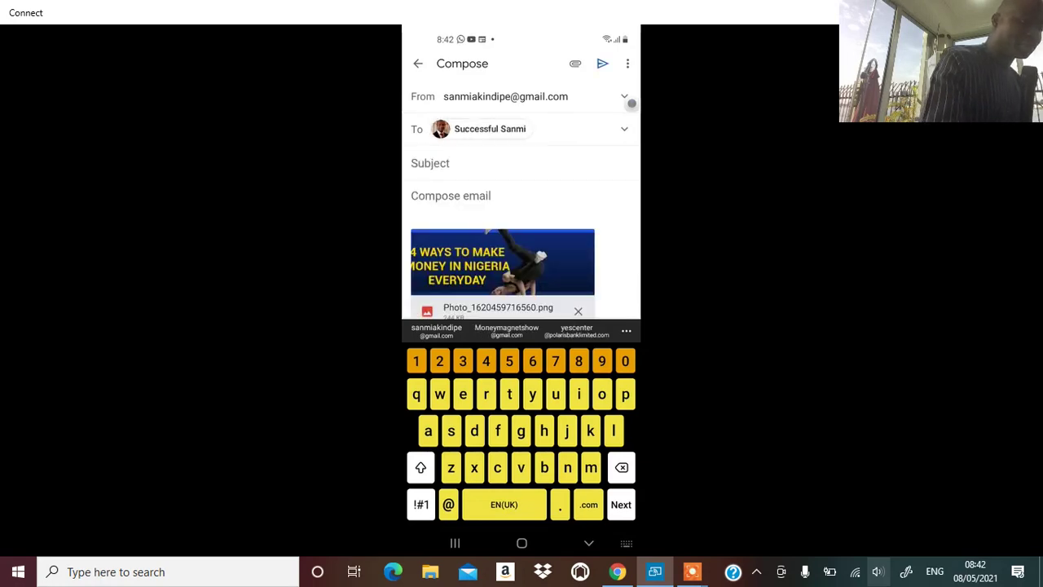
{"action": "left_click", "coordinate": [503, 261]}
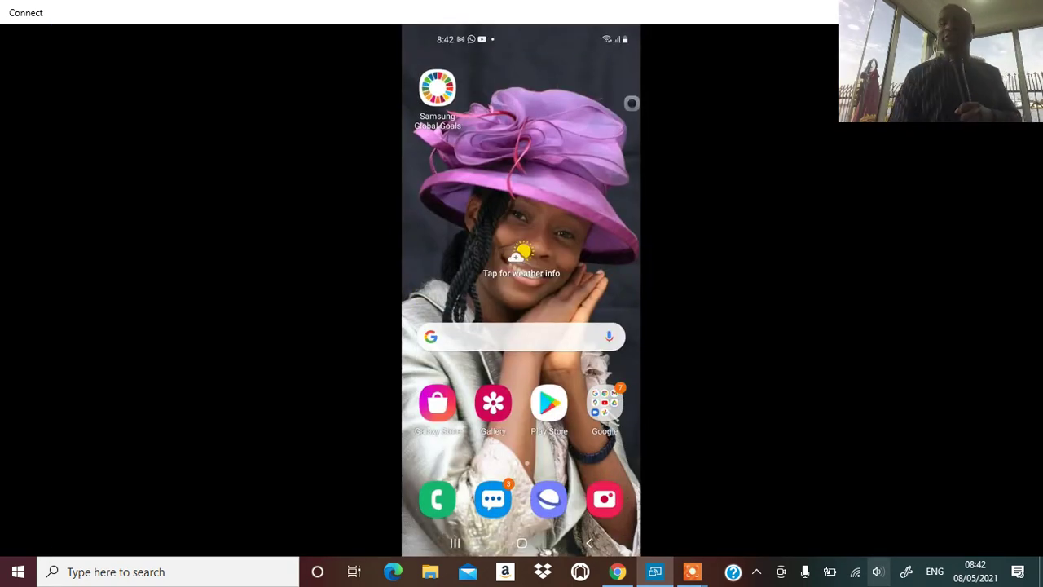
In desktop Chrome, preview the thumbnail attachment in the Gmail inbox, then return to YouTube Studio Content.
{"action": "key", "text": "super"}
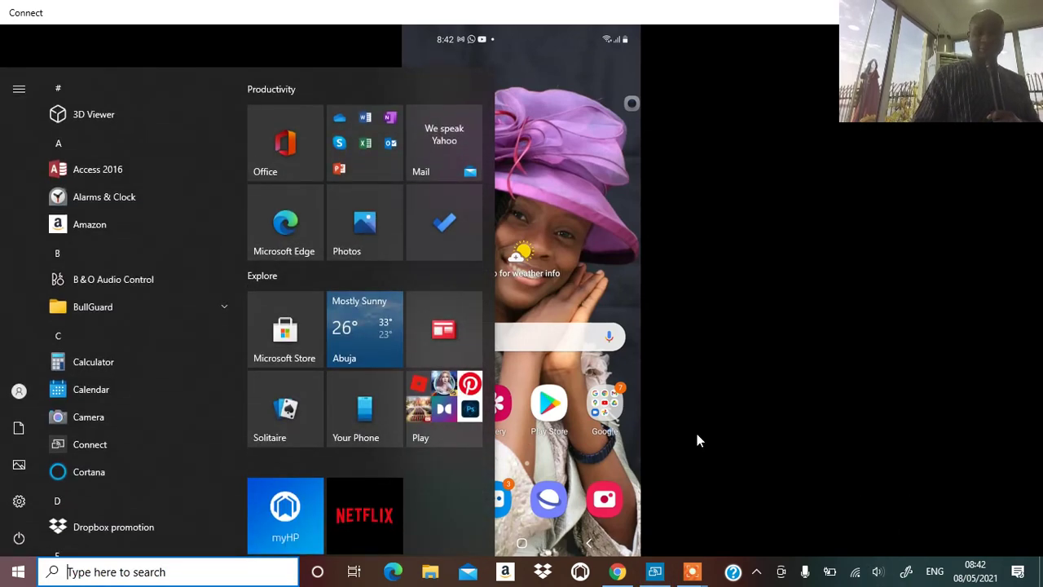
{"action": "left_click", "coordinate": [617, 571]}
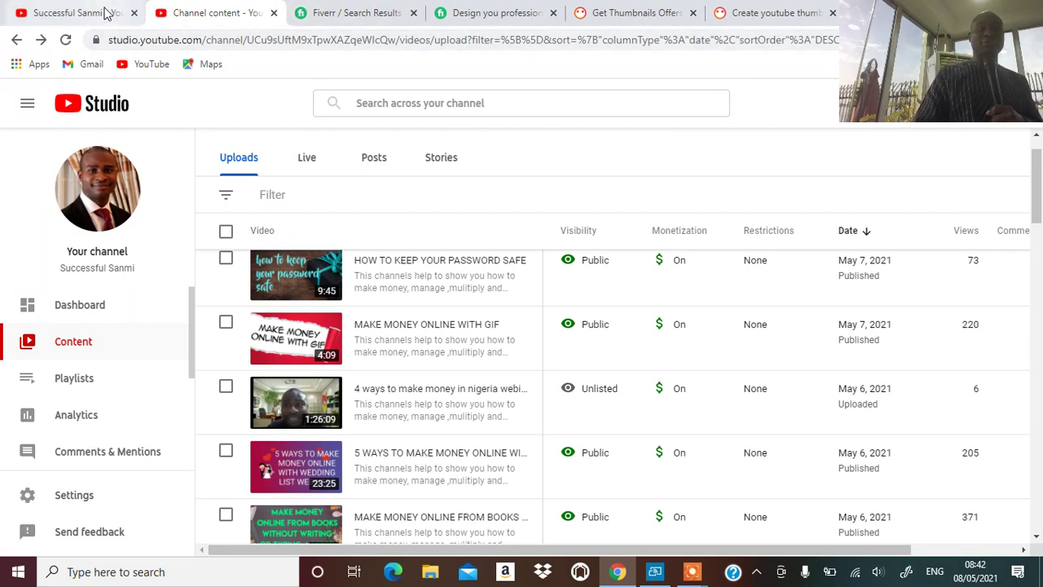
{"action": "left_click", "coordinate": [105, 13]}
{"action": "left_click", "coordinate": [94, 64]}
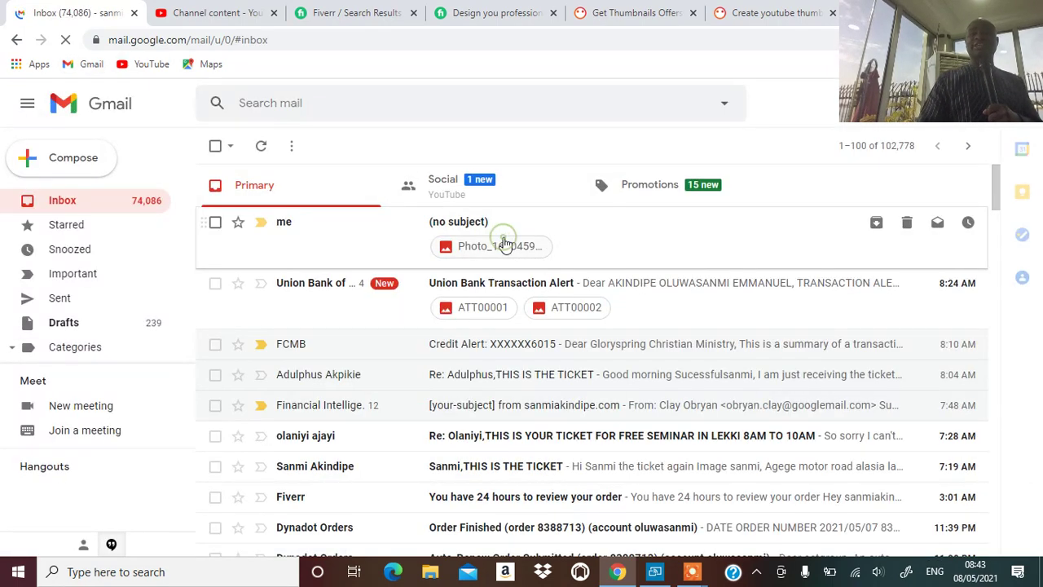
{"action": "left_click", "coordinate": [505, 244]}
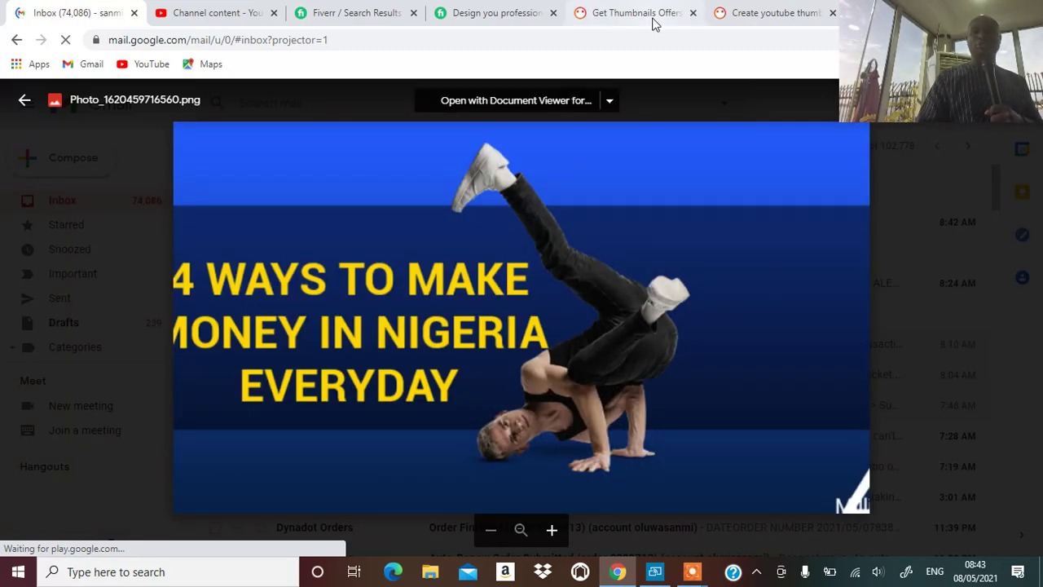
{"action": "left_click", "coordinate": [236, 15]}
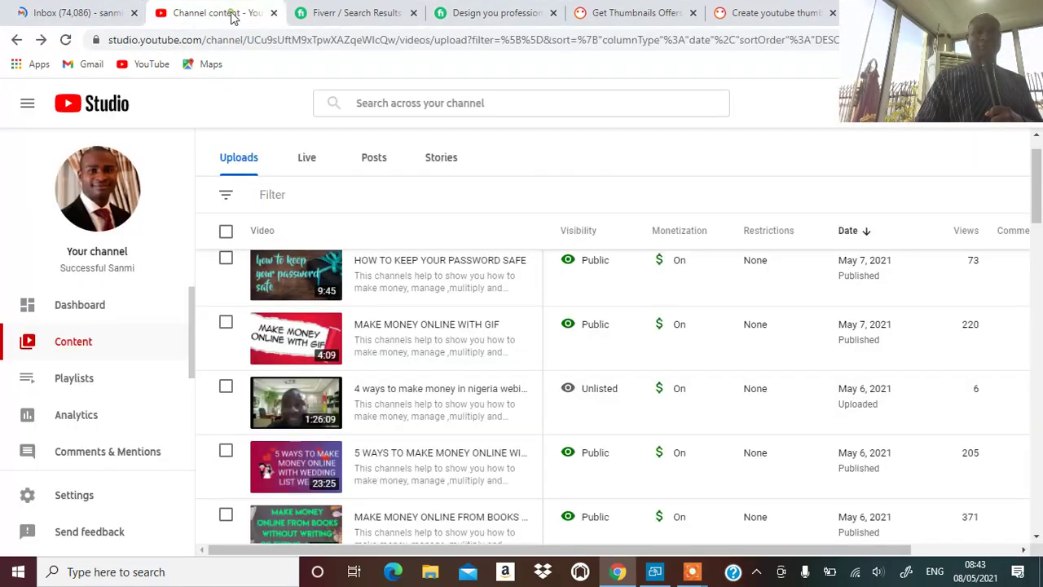
Open the '4 ways to make money in nigeria' webinar details and find the Thumbnail section.
{"action": "left_click", "coordinate": [320, 395]}
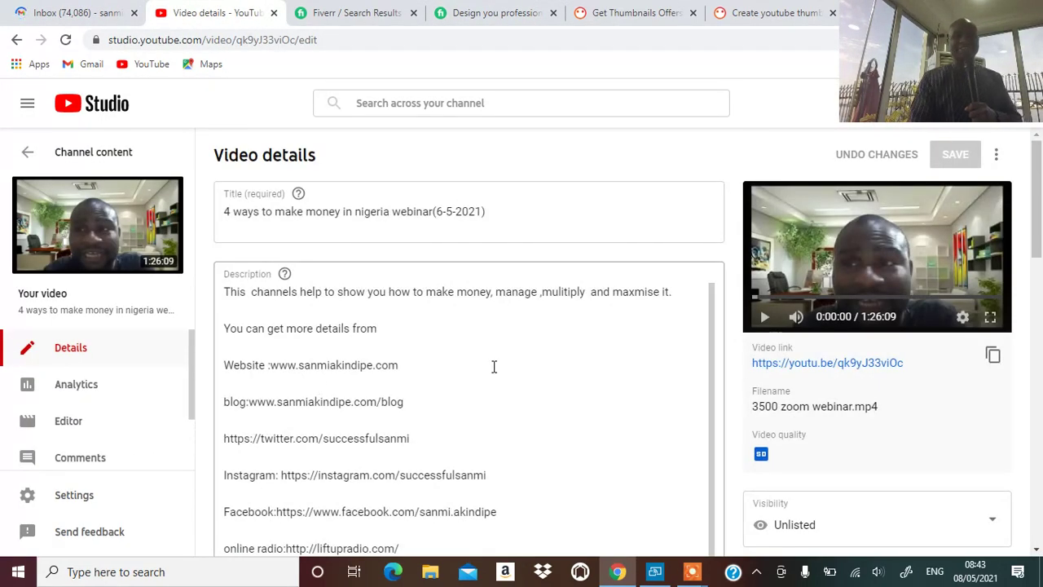
{"action": "scroll", "coordinate": [978, 505], "scroll_direction": "down", "scroll_amount": 10}
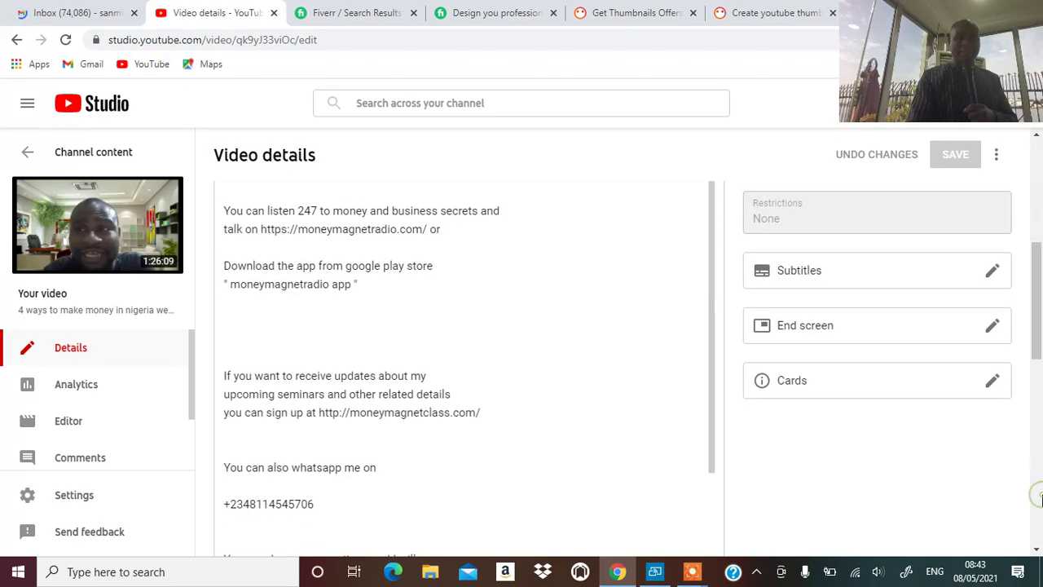
{"action": "scroll", "coordinate": [1041, 500], "scroll_direction": "down", "scroll_amount": 4}
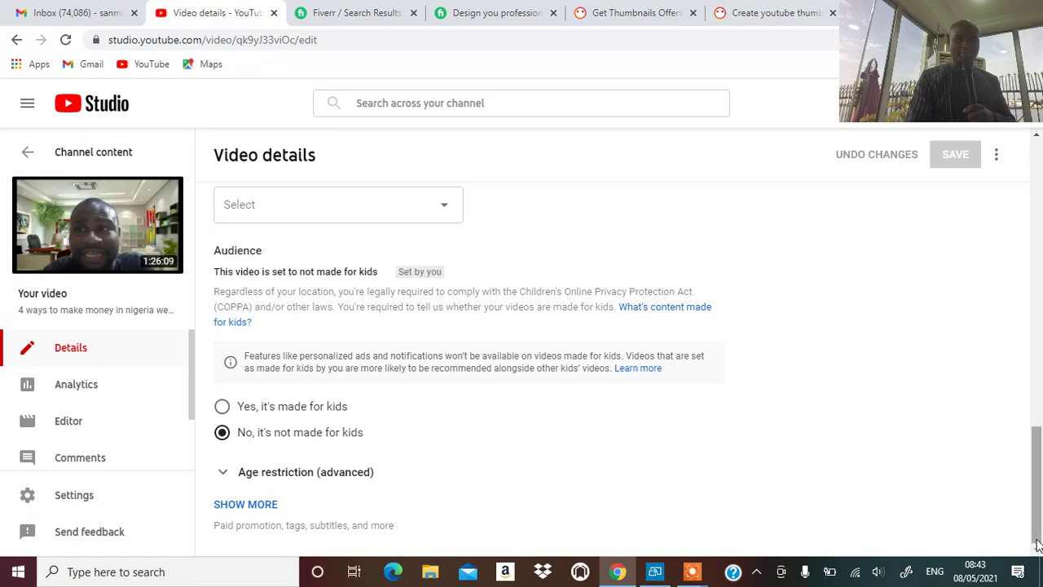
{"action": "scroll", "coordinate": [1040, 338], "scroll_direction": "up", "scroll_amount": 4}
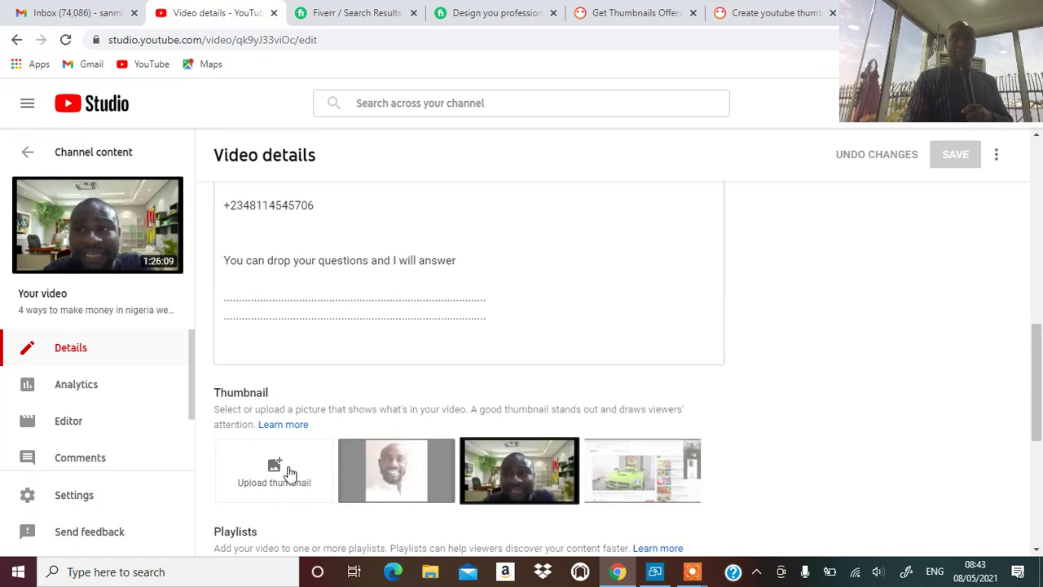
Browse Downloads for a thumbnail file, cancel the picker, and return to the Gmail image.
{"action": "left_click", "coordinate": [276, 482]}
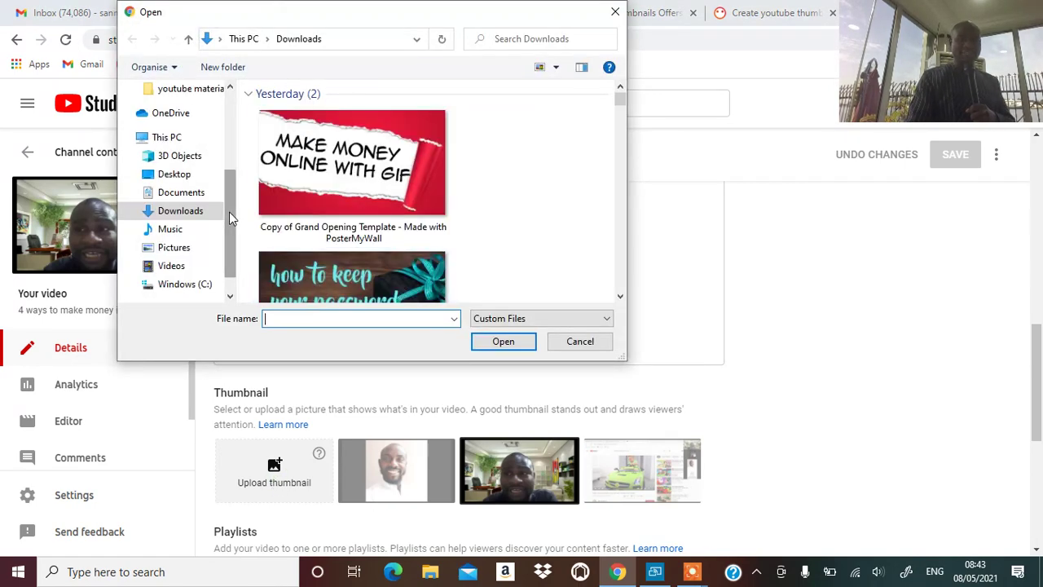
{"action": "left_click", "coordinate": [620, 295]}
{"action": "left_click", "coordinate": [620, 295]}
{"action": "left_click", "coordinate": [620, 294]}
{"action": "left_click", "coordinate": [620, 294]}
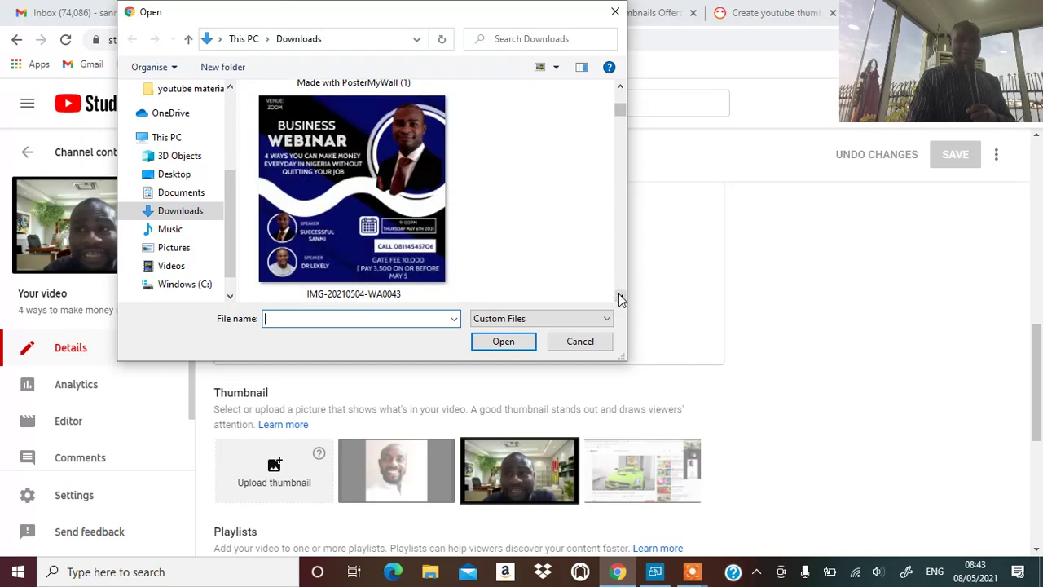
{"action": "left_click", "coordinate": [620, 297]}
{"action": "left_click", "coordinate": [620, 297]}
{"action": "left_click", "coordinate": [620, 297]}
{"action": "left_click", "coordinate": [620, 297]}
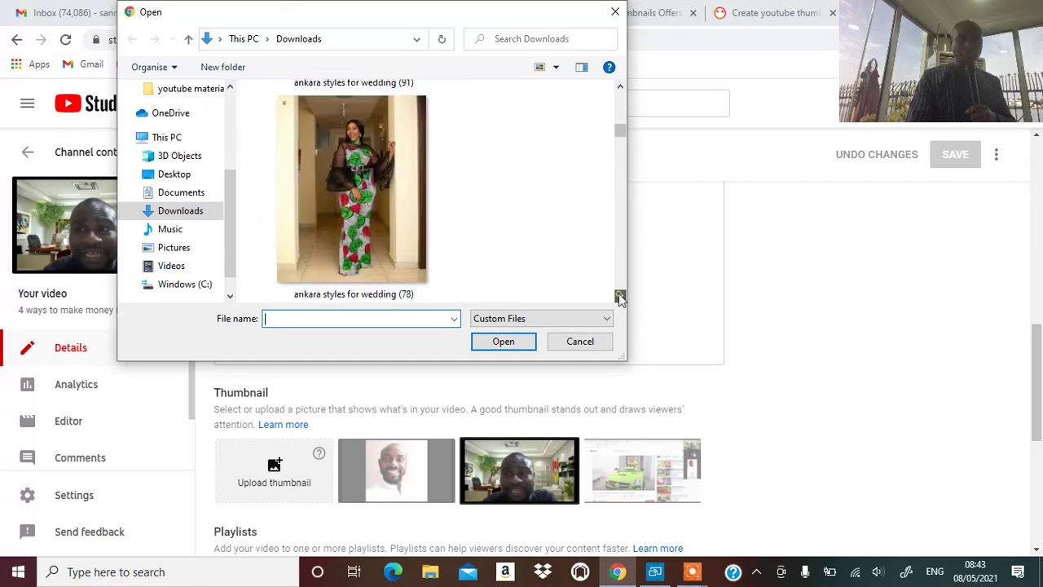
{"action": "left_click", "coordinate": [808, 238]}
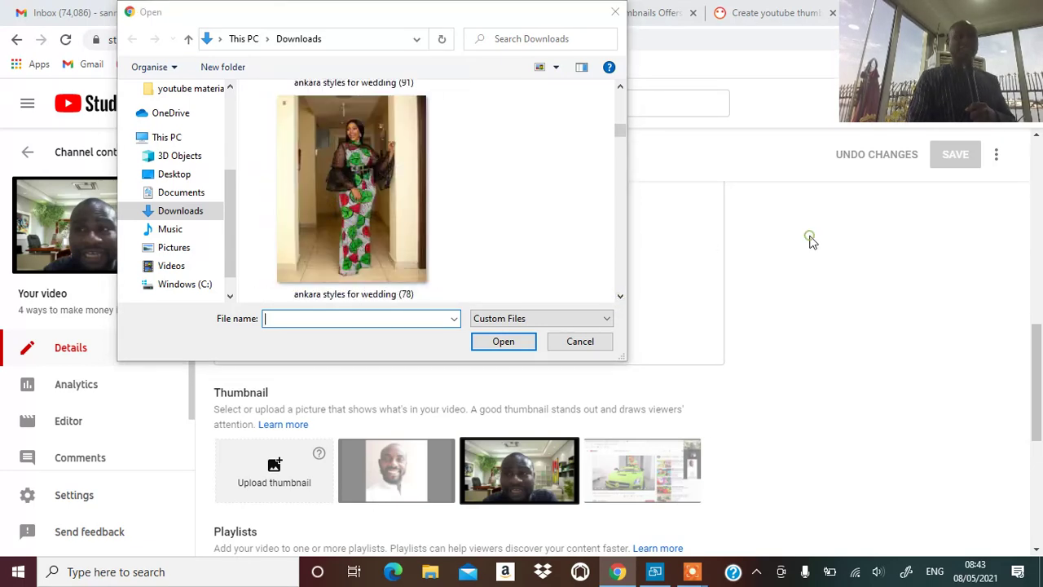
{"action": "left_click", "coordinate": [580, 341]}
{"action": "left_click", "coordinate": [73, 15]}
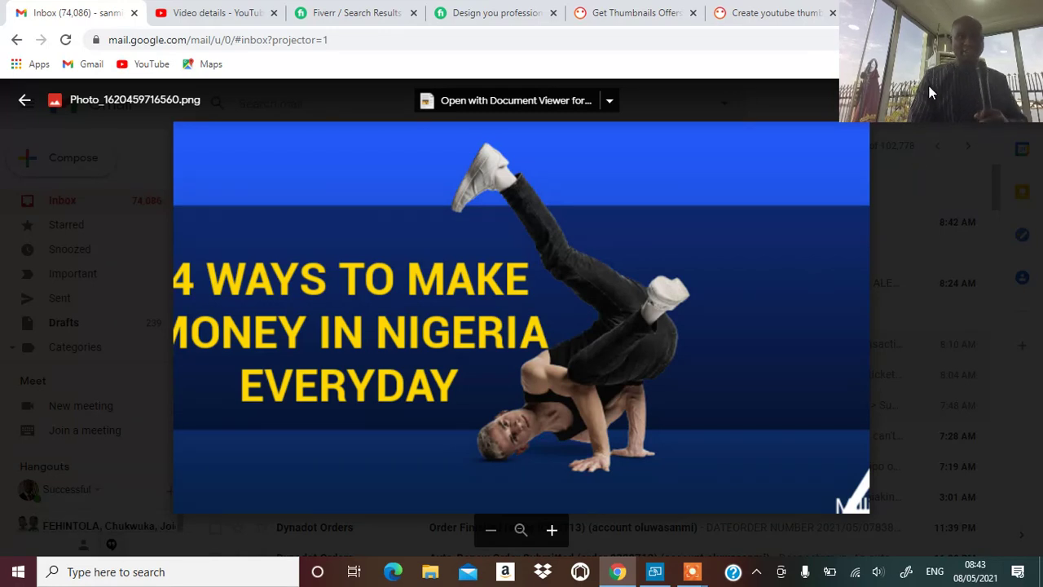
Download Photo_1620459716560.png from Gmail, then start Upload thumbnail on the webinar's details page.
{"action": "left_click_drag", "start_coordinate": [931, 92], "coordinate": [712, 62]}
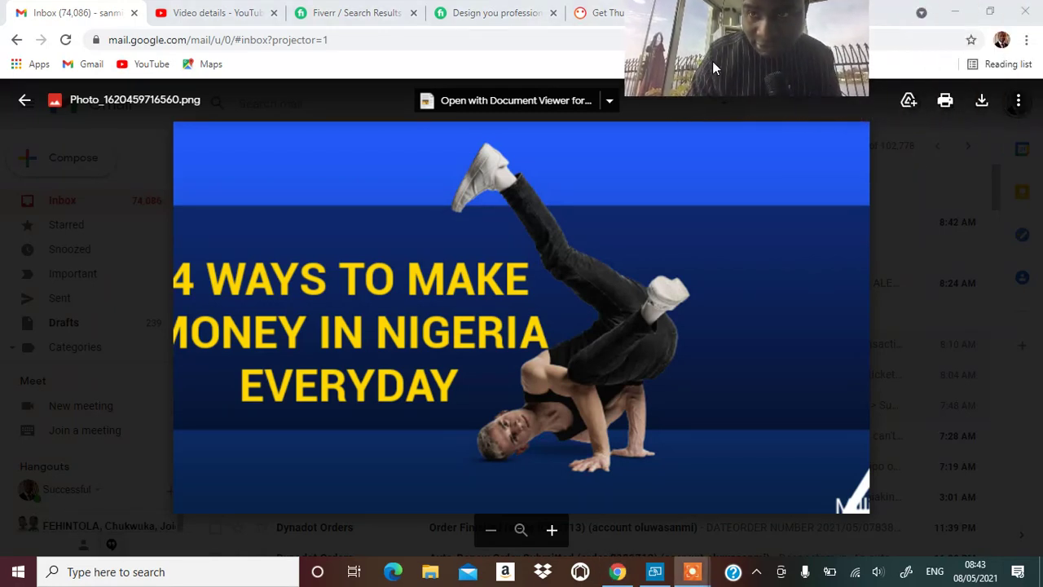
{"action": "left_click", "coordinate": [980, 104]}
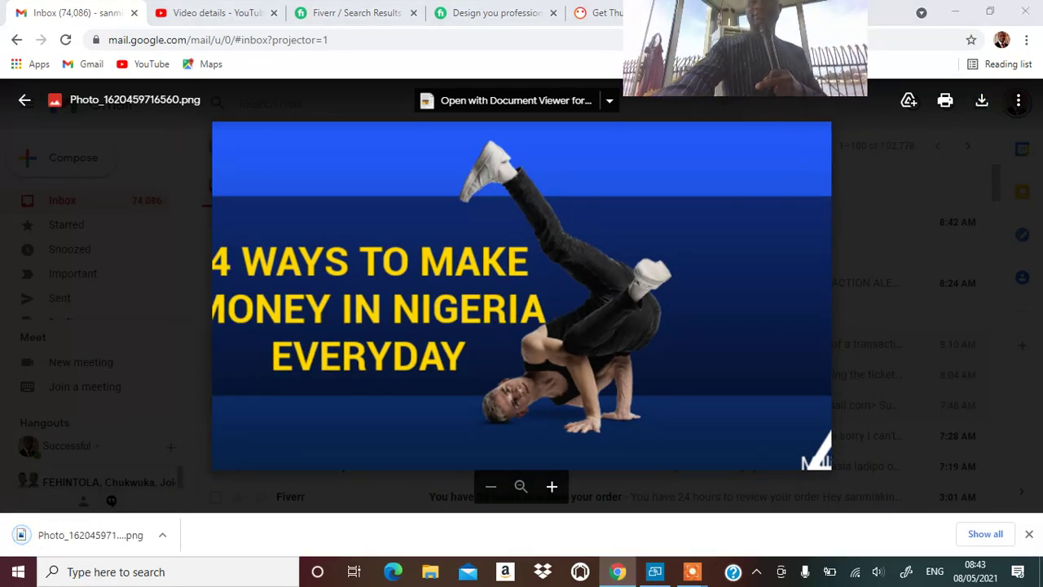
{"action": "left_click_drag", "start_coordinate": [807, 82], "coordinate": [1022, 109]}
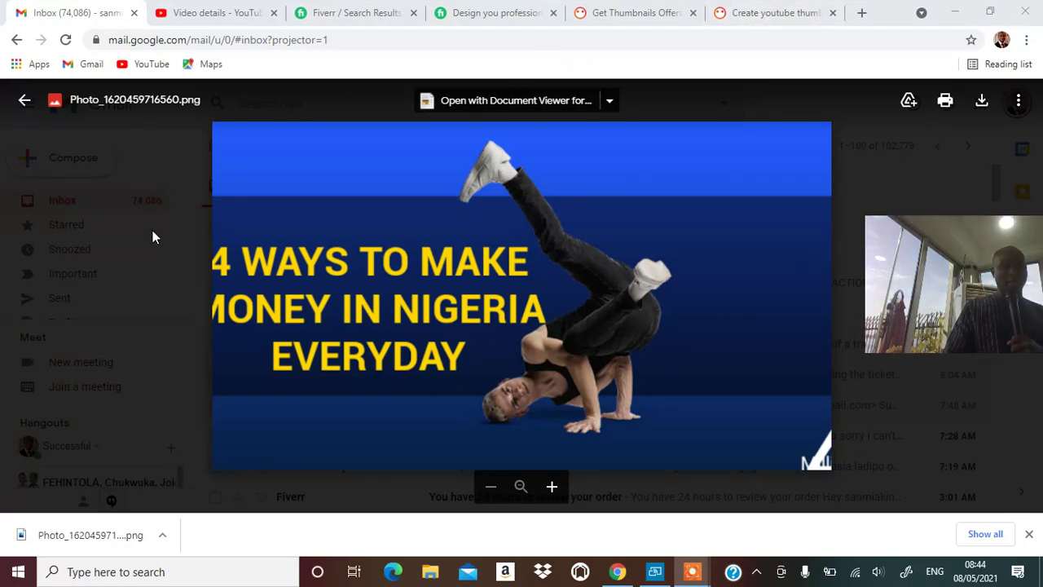
{"action": "left_click", "coordinate": [233, 13]}
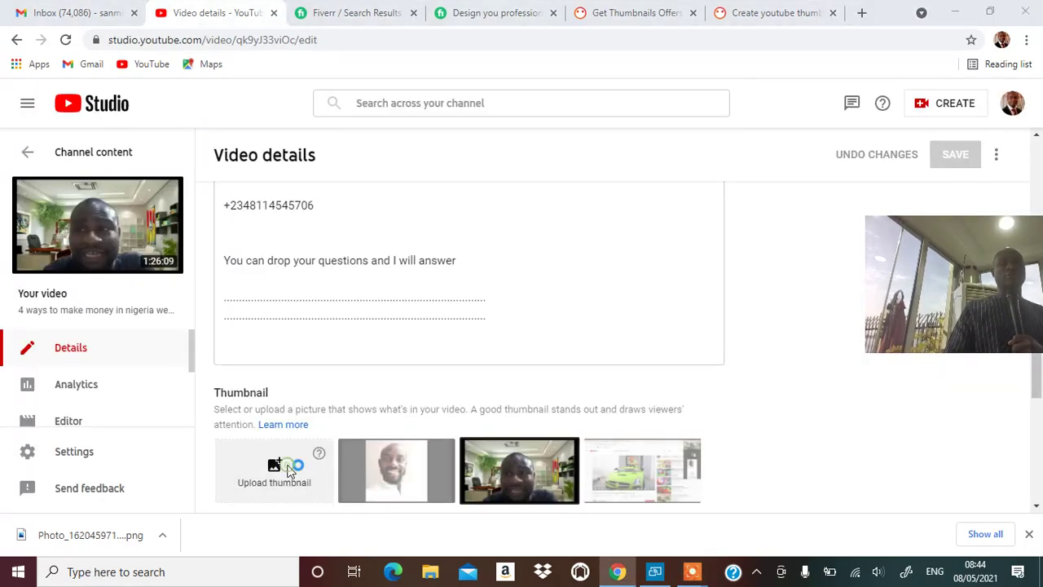
{"action": "left_click", "coordinate": [284, 467]}
{"action": "left_click", "coordinate": [398, 210]}
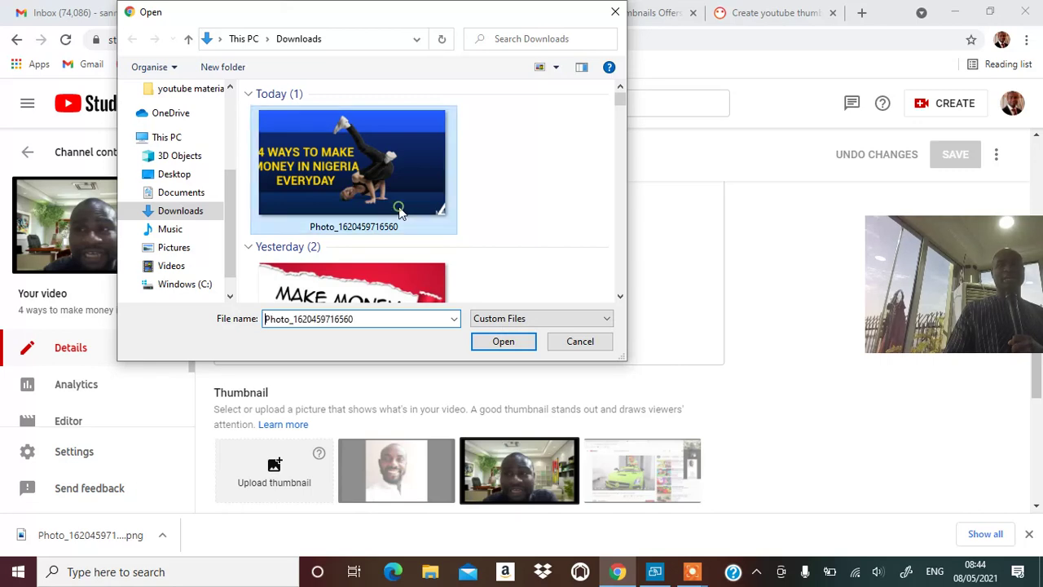
{"action": "left_click", "coordinate": [498, 342]}
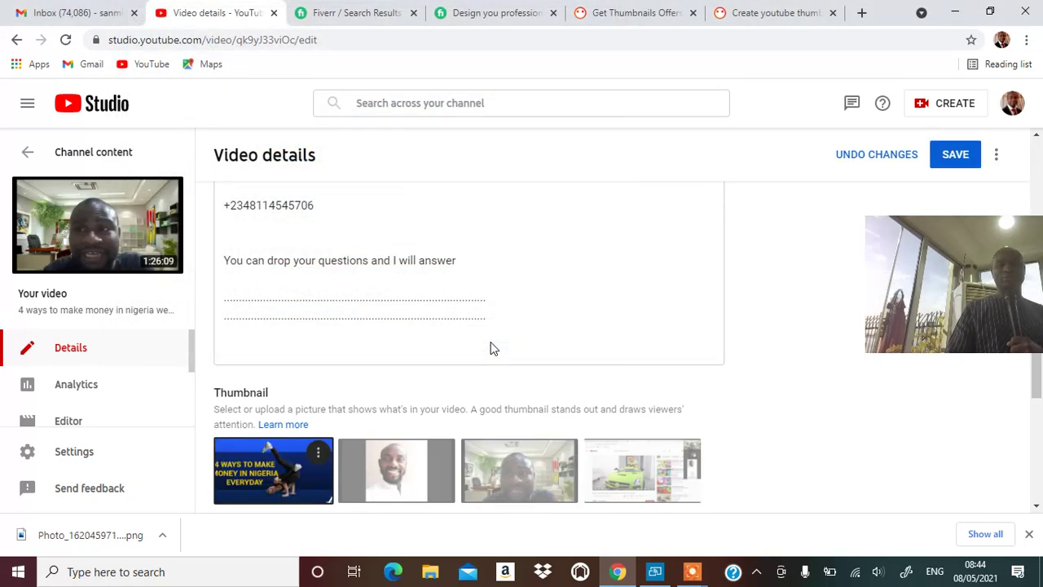
{"action": "left_click", "coordinate": [955, 157]}
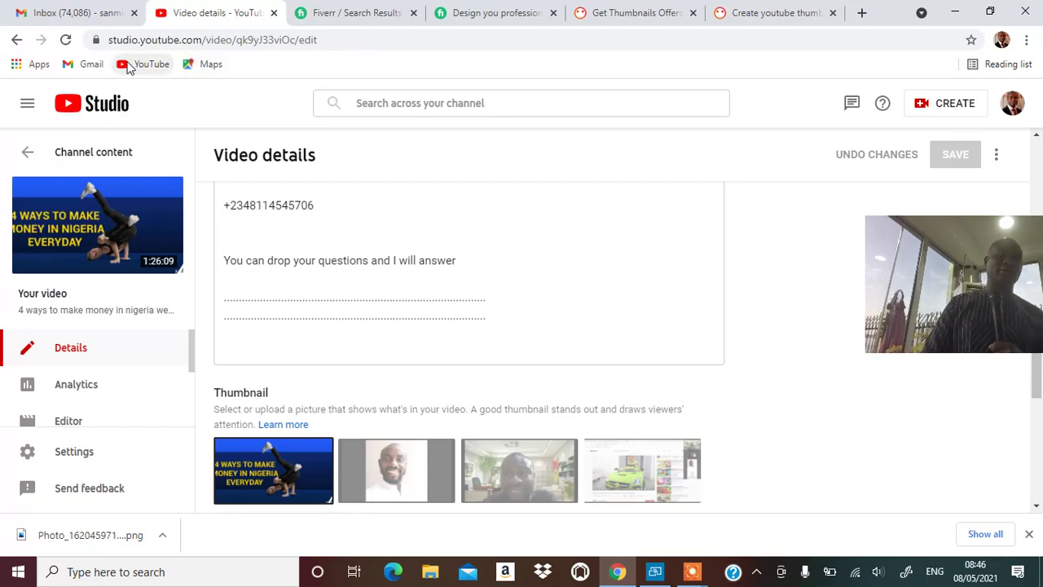
From YouTube home, open your channel via the account menu and scroll its Videos tab.
{"action": "left_click", "coordinate": [129, 65]}
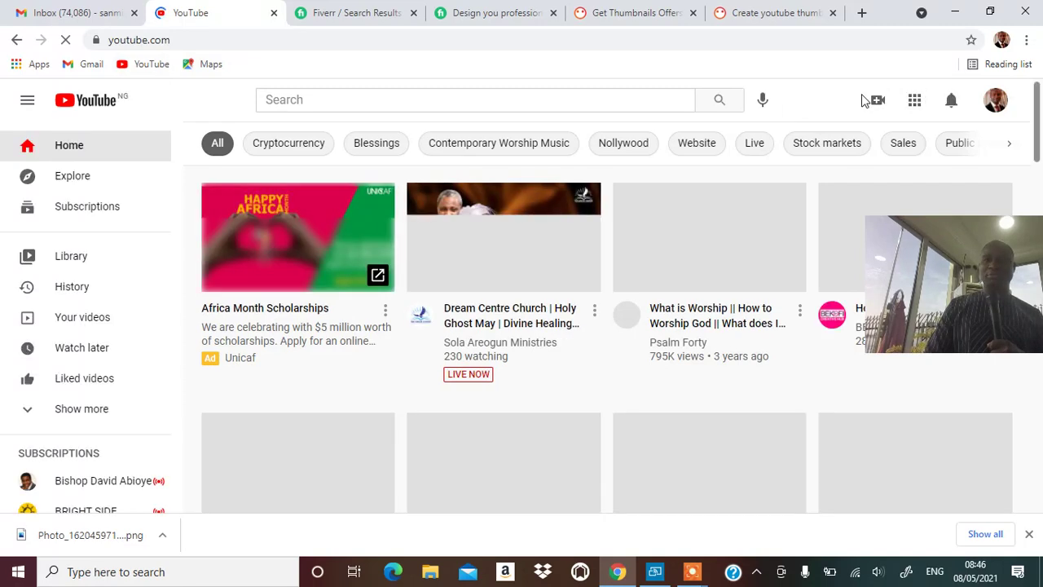
{"action": "left_click", "coordinate": [994, 101]}
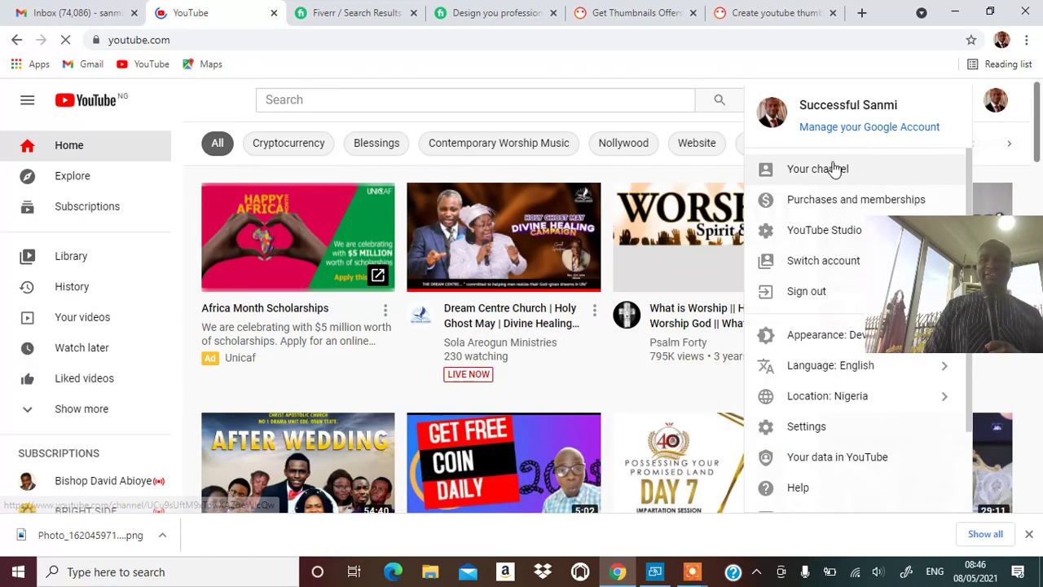
{"action": "left_click", "coordinate": [833, 168]}
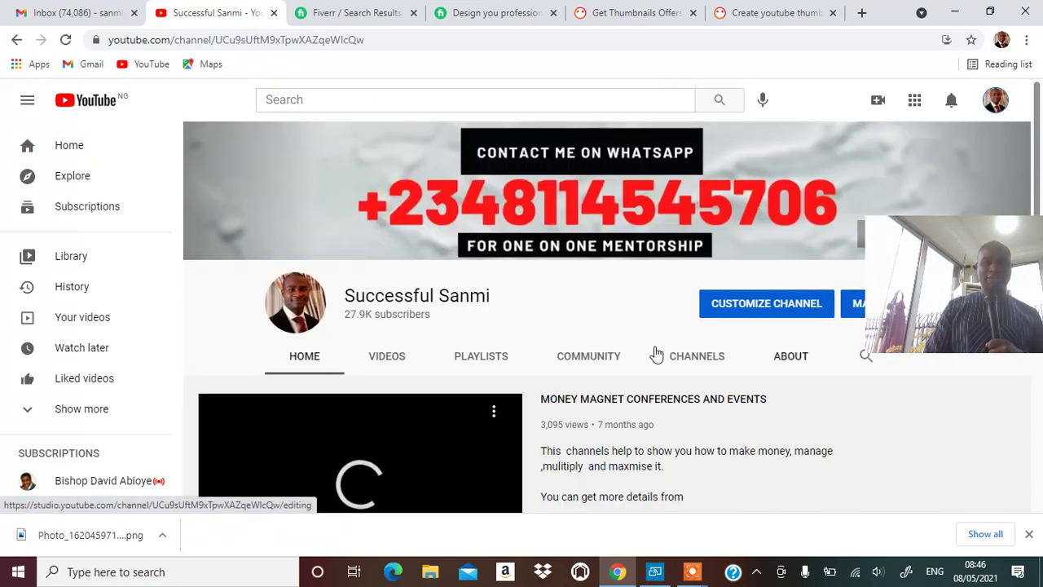
{"action": "left_click", "coordinate": [389, 359]}
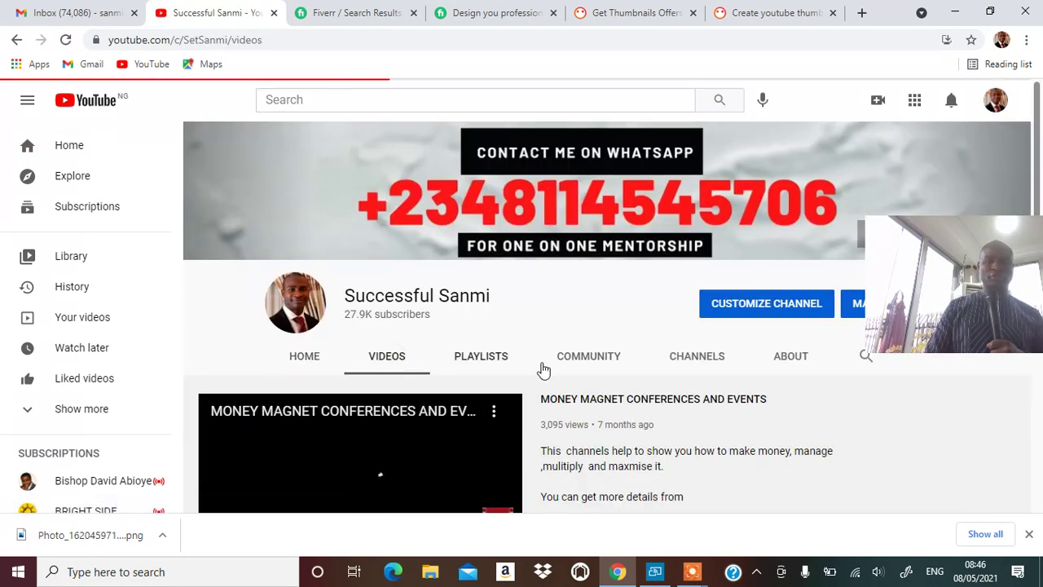
{"action": "scroll", "coordinate": [1040, 461], "scroll_direction": "down", "scroll_amount": 5}
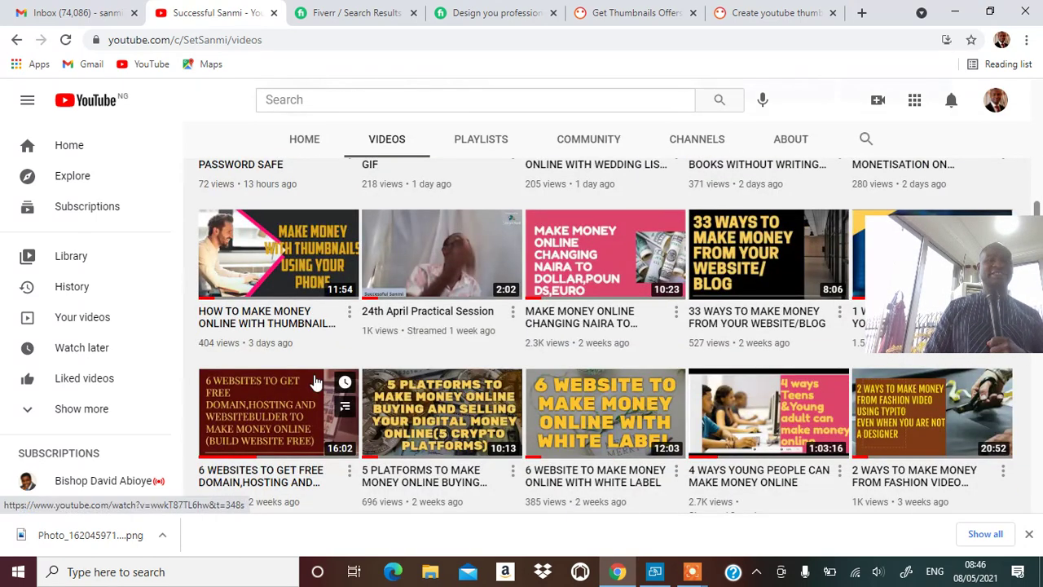
{"action": "mouse_move", "coordinate": [233, 340]}
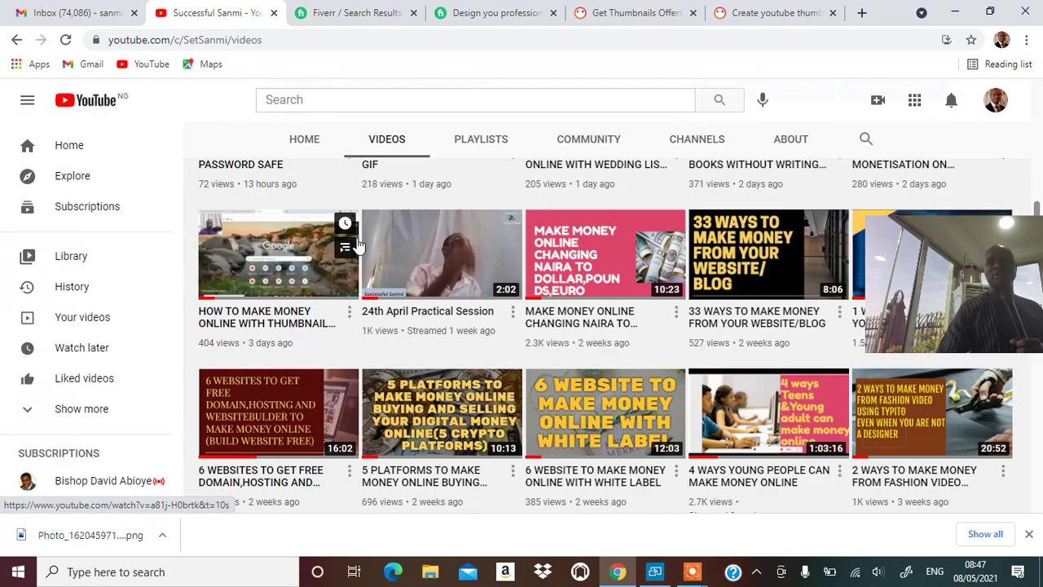
In a new tab, go to ilovepdf.com using the 'ilo' address-bar suggestion.
{"action": "left_click", "coordinate": [861, 12]}
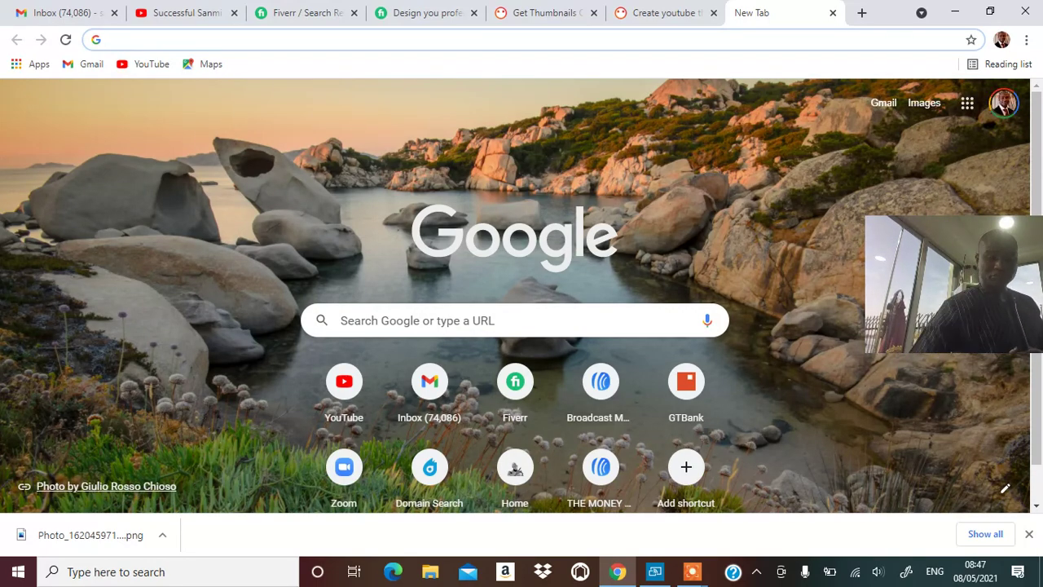
{"action": "type", "text": "pdf"}
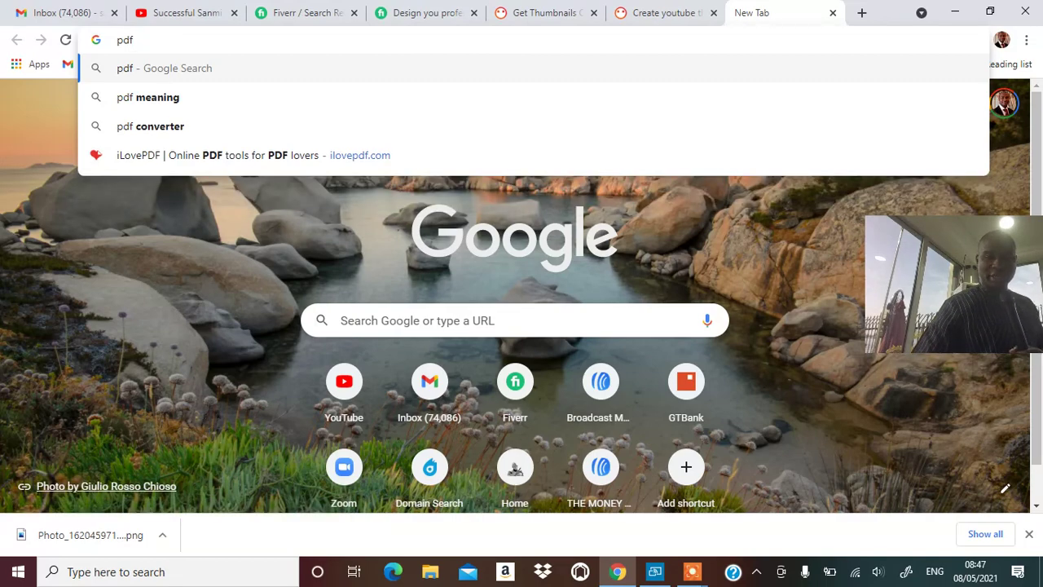
{"action": "key", "text": "BackSpace"}
{"action": "key", "text": "BackSpace"}
{"action": "key", "text": "BackSpace"}
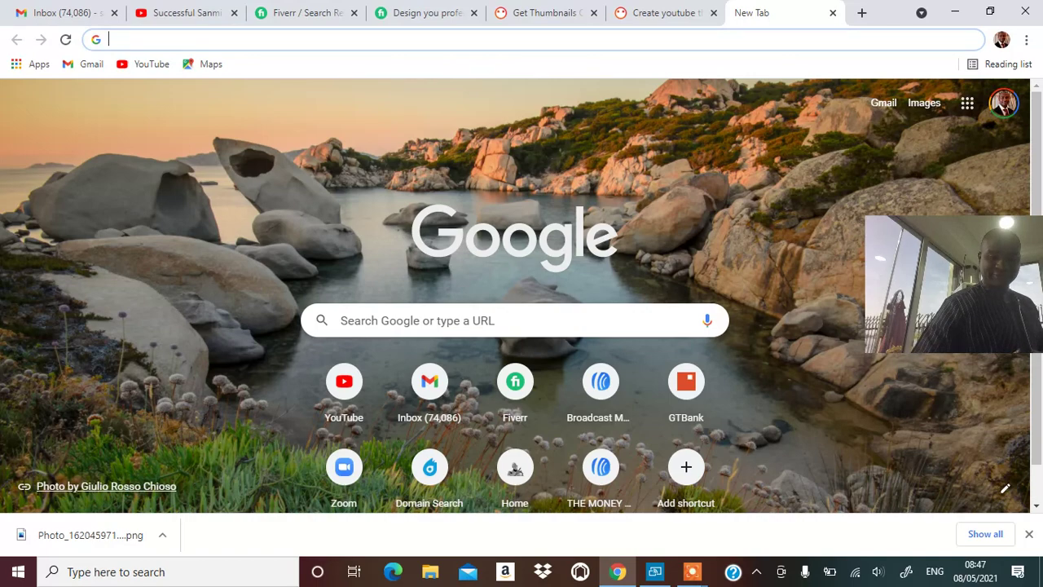
{"action": "type", "text": "ilo"}
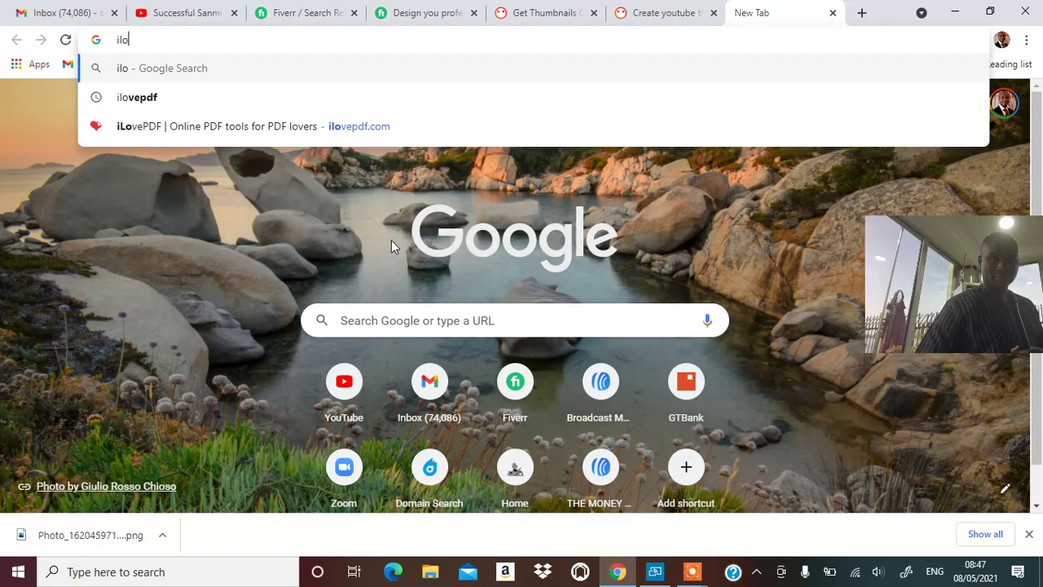
{"action": "left_click", "coordinate": [391, 126]}
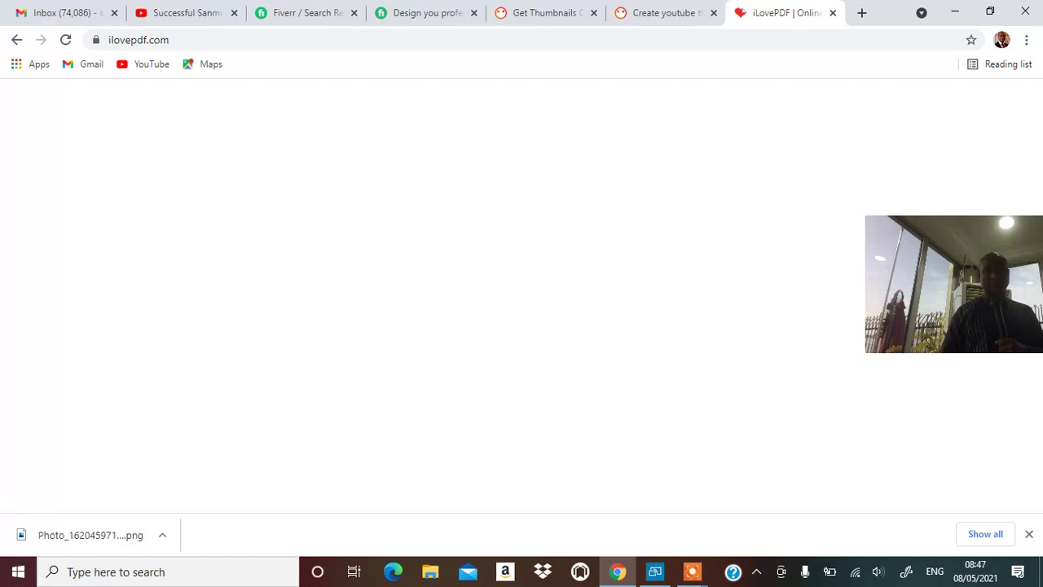
On the Fiverr tab, replace the 'thumbnails' search term with 'pdf' and run it.
{"action": "key", "text": "ctrl+3"}
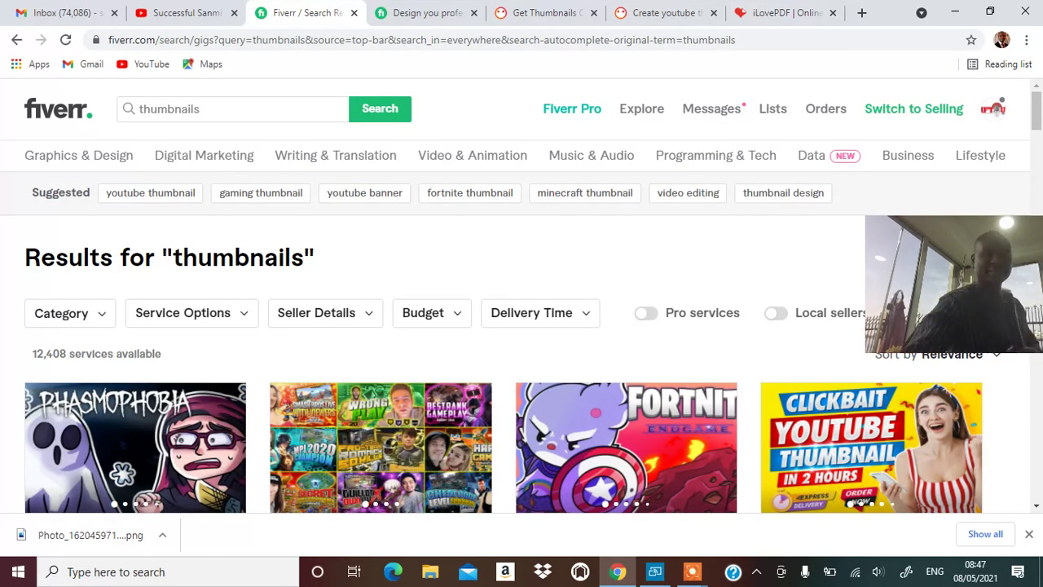
{"action": "left_click", "coordinate": [198, 118]}
{"action": "key", "text": "ctrl+a"}
{"action": "key", "text": "BackSpace"}
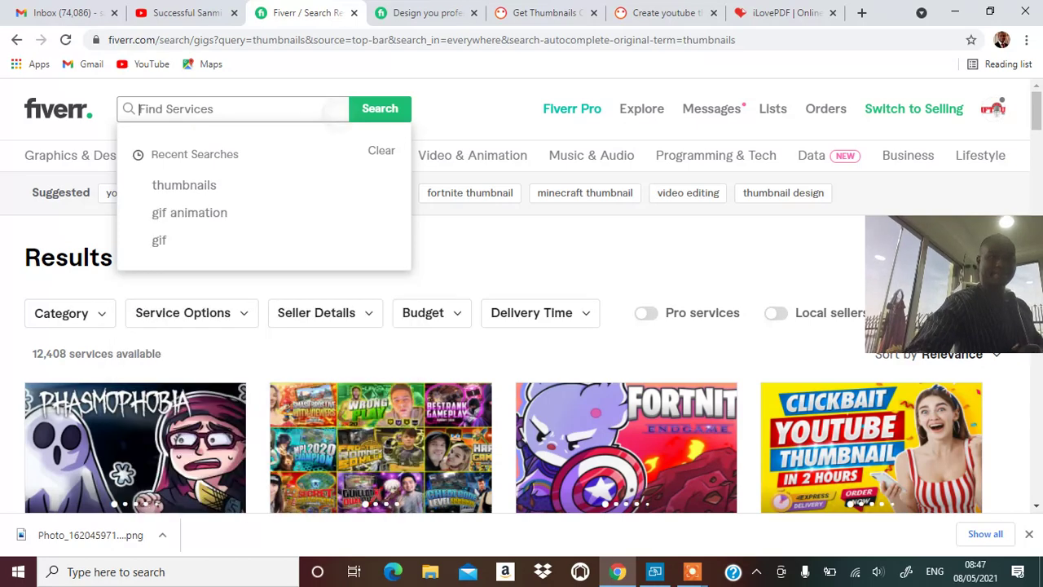
{"action": "type", "text": "df"}
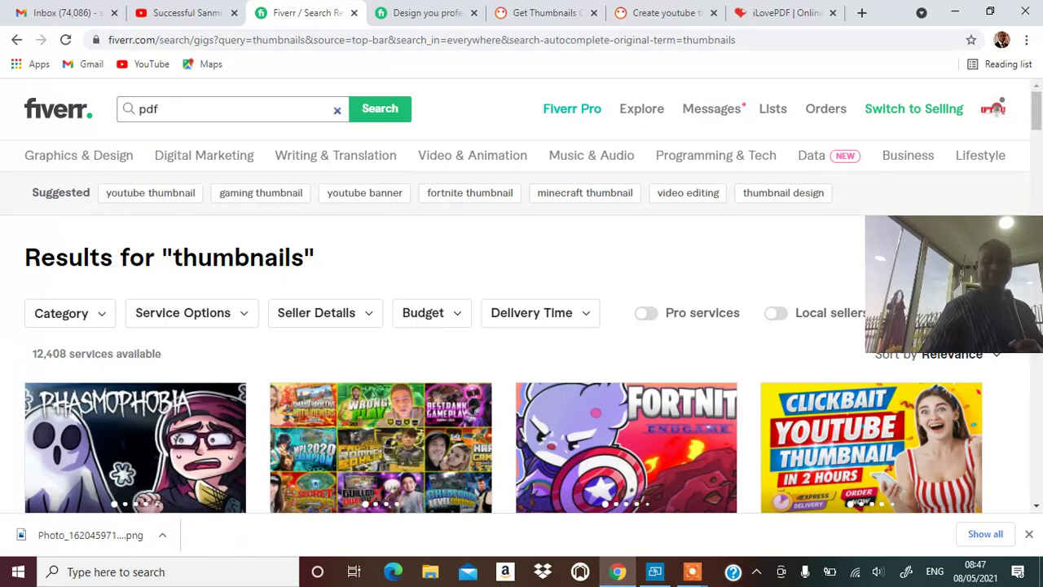
{"action": "key", "text": "Return"}
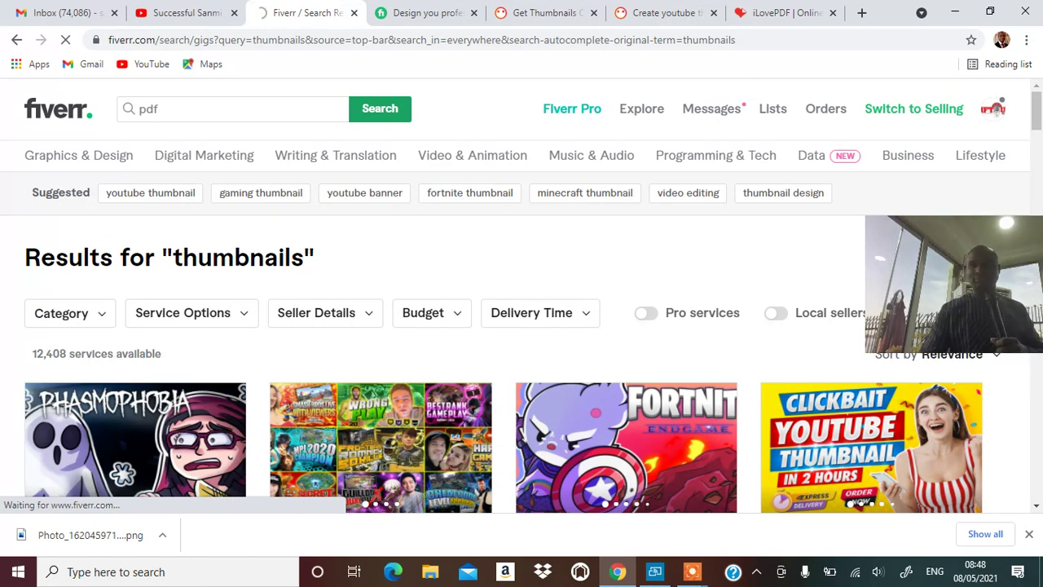
Open YouTube from the bookmarks bar, which shows the offline 'Connect to the internet' message.
{"action": "left_click", "coordinate": [154, 67]}
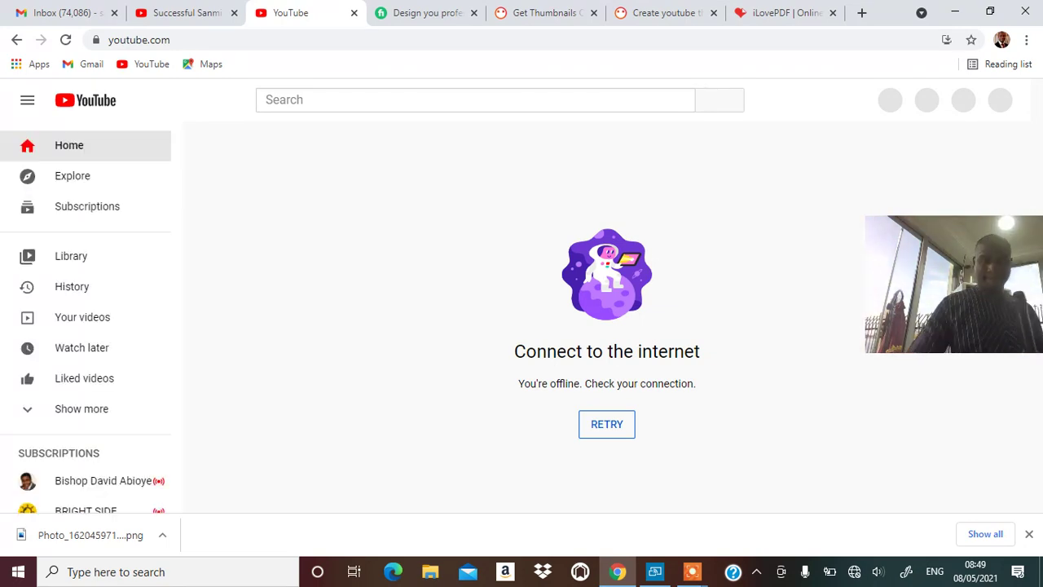
Connect to the Galaxy A21s7A39 Wi‑Fi, then switch to the now-loaded iLovePDF tab.
{"action": "left_click", "coordinate": [606, 424]}
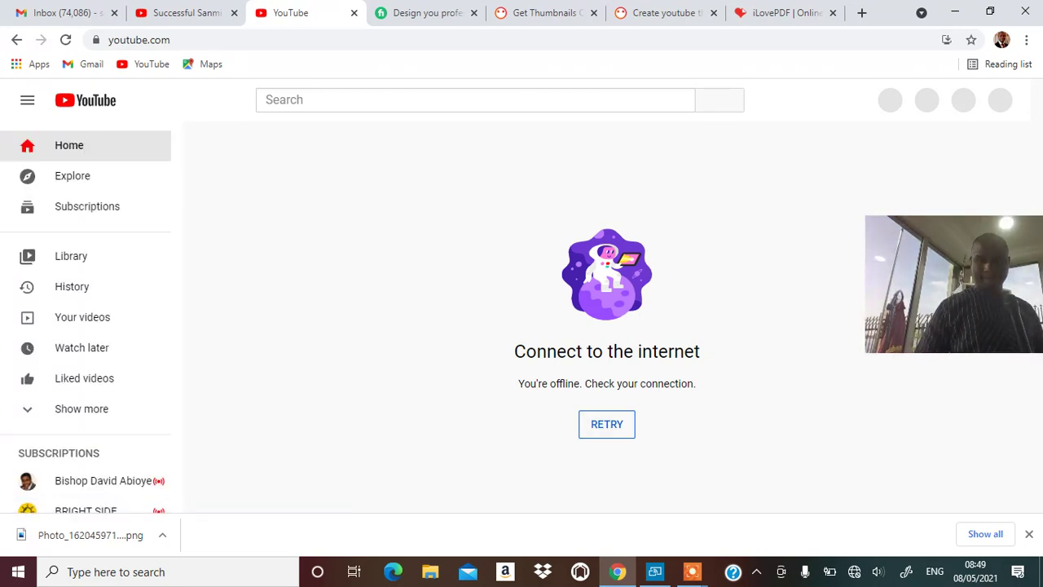
{"action": "left_click", "coordinate": [854, 571]}
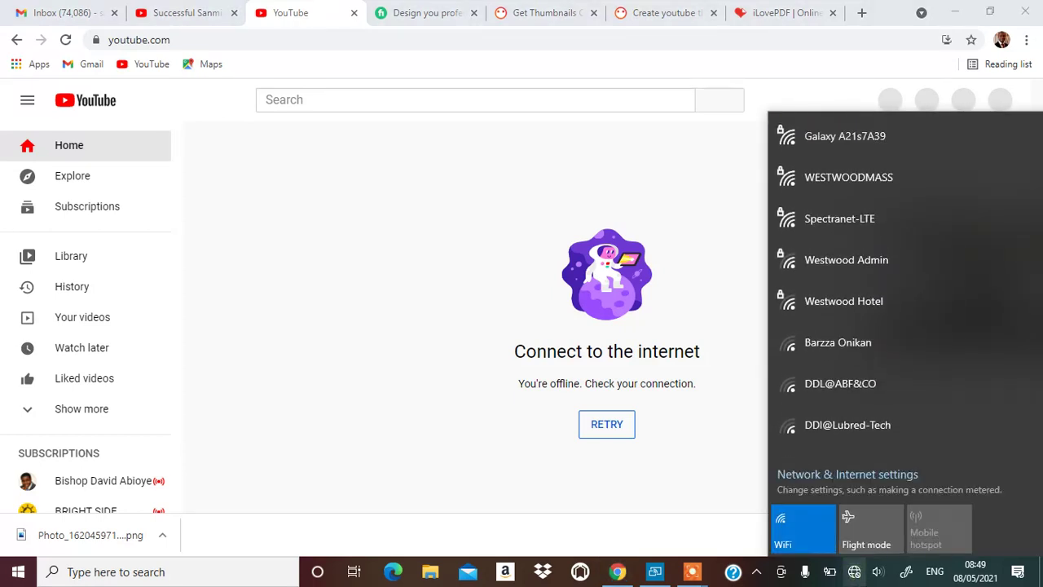
{"action": "left_click", "coordinate": [845, 136]}
{"action": "left_click", "coordinate": [973, 207]}
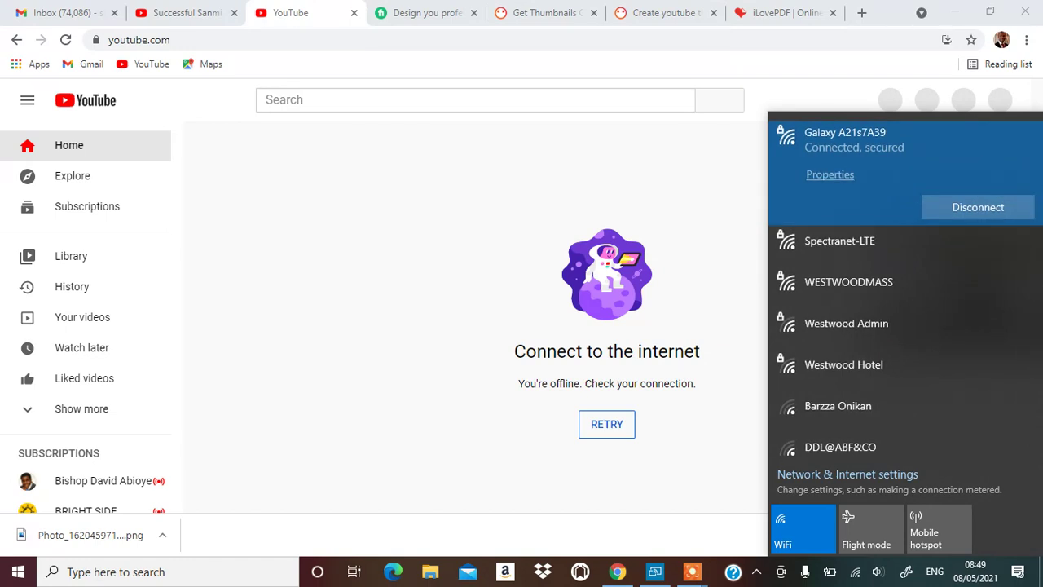
{"action": "left_click", "coordinate": [854, 571]}
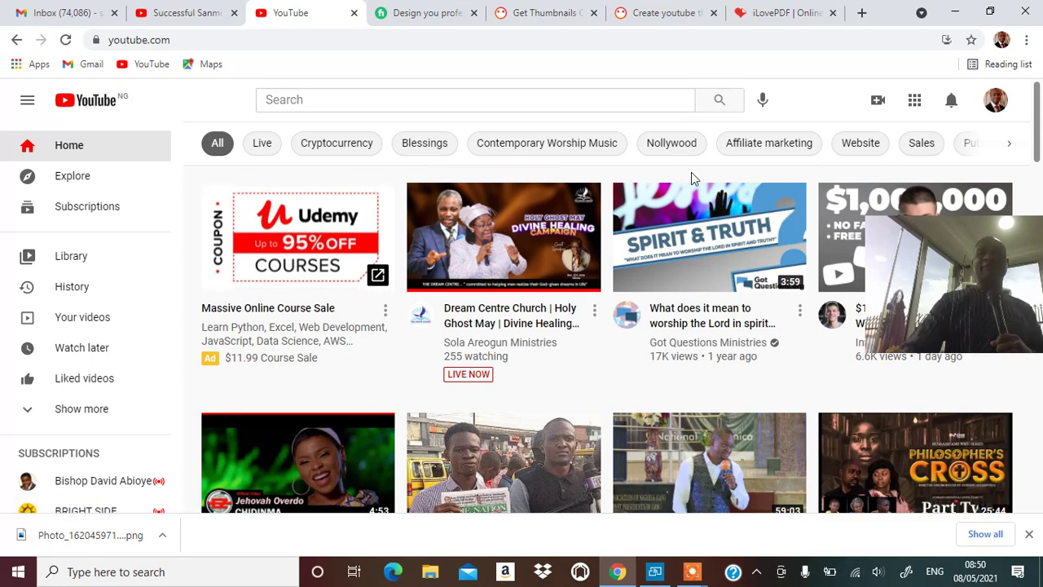
{"action": "key", "text": "ctrl+7"}
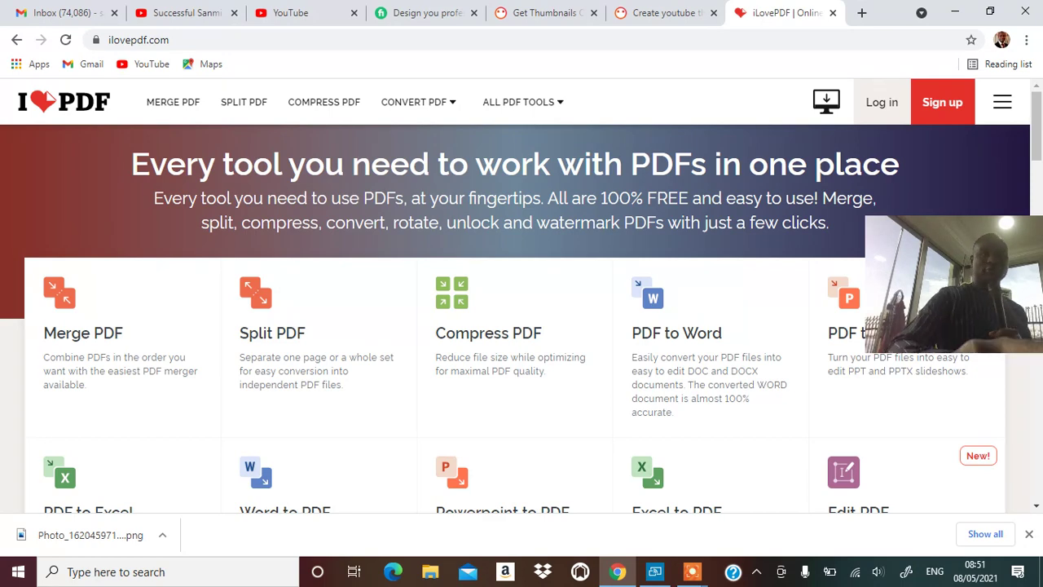
Search Fiverr for 'pdf' gigs.
{"action": "key", "text": "ctrl+4"}
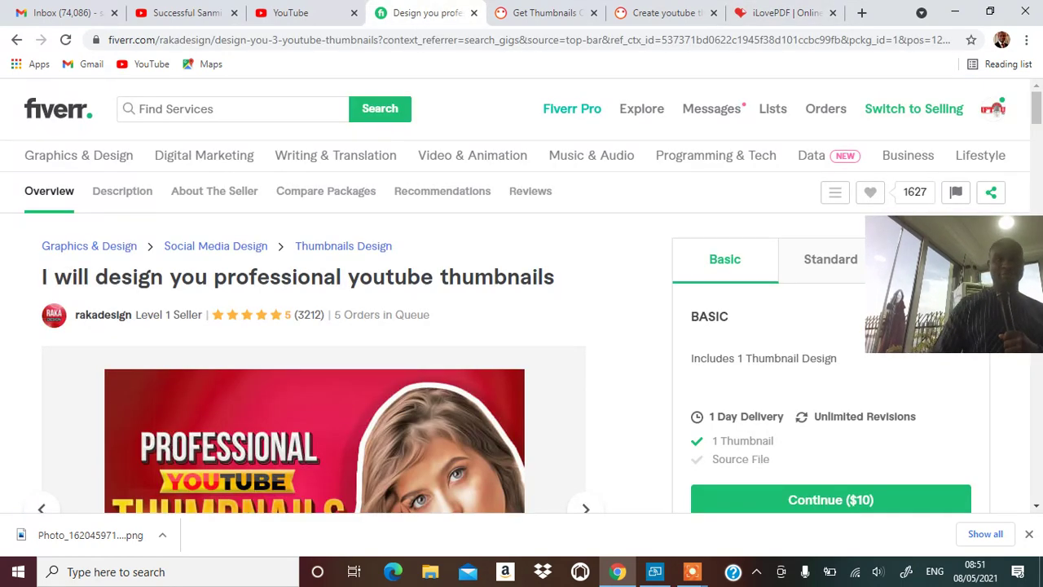
{"action": "left_click", "coordinate": [137, 108]}
{"action": "type", "text": "pdf"}
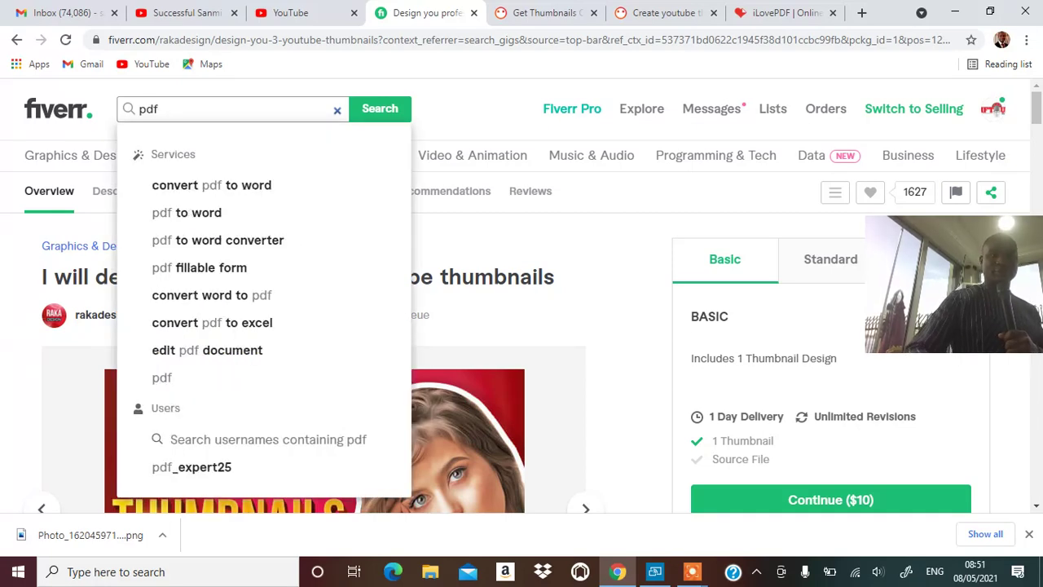
{"action": "key", "text": "Return"}
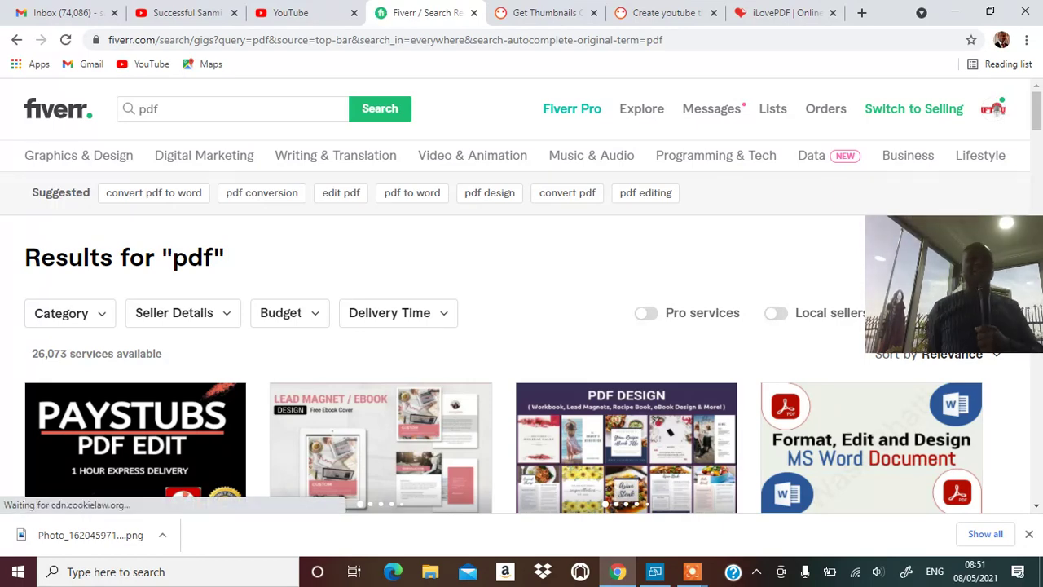
Browse down through the pdf gig results, then go back to the iLovePDF tab.
{"action": "scroll", "coordinate": [521, 326], "scroll_direction": "down", "scroll_amount": 3}
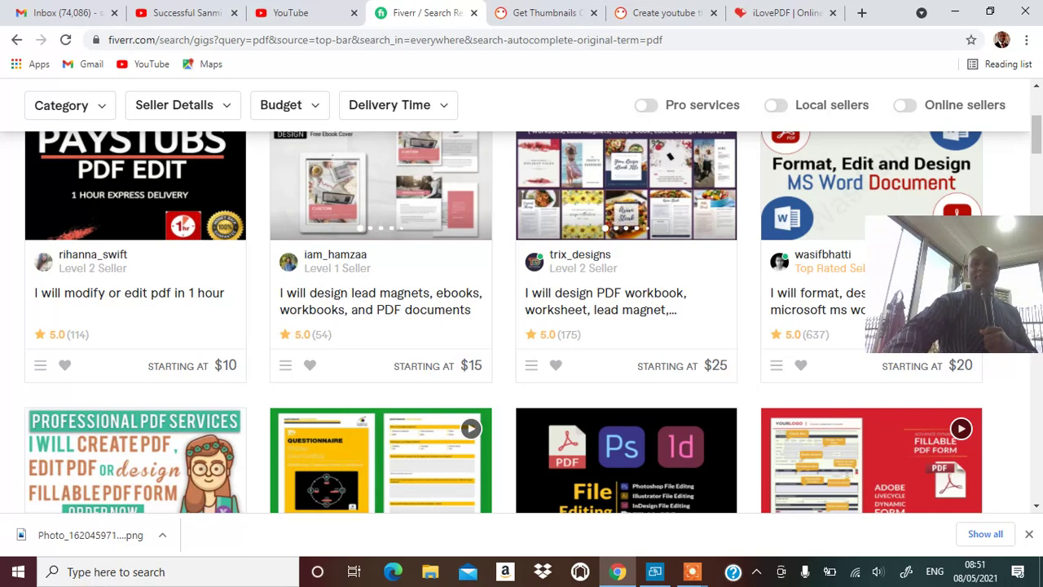
{"action": "scroll", "coordinate": [521, 326], "scroll_direction": "down", "scroll_amount": 1}
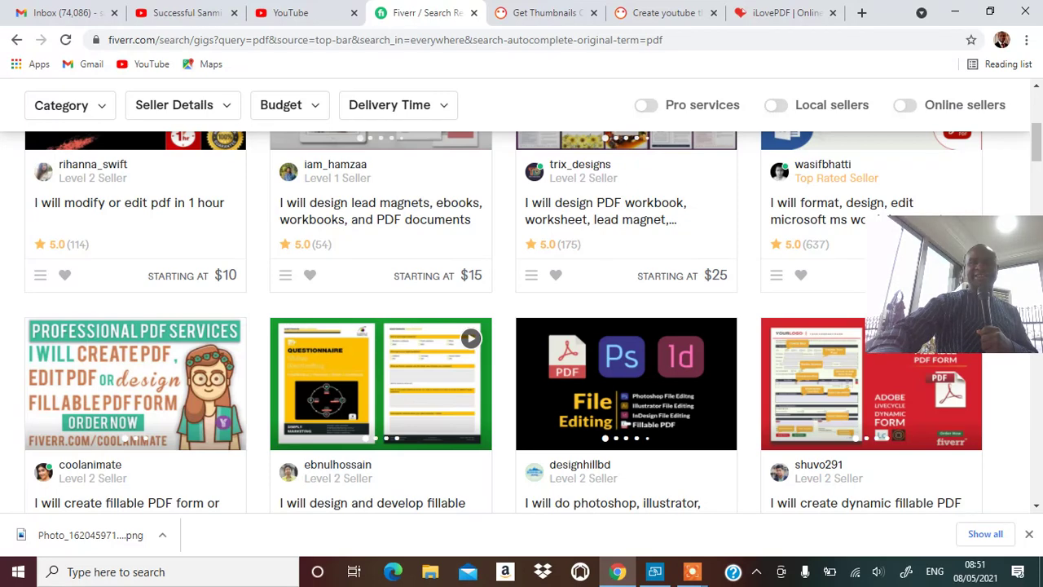
{"action": "scroll", "coordinate": [521, 325], "scroll_direction": "down", "scroll_amount": 2}
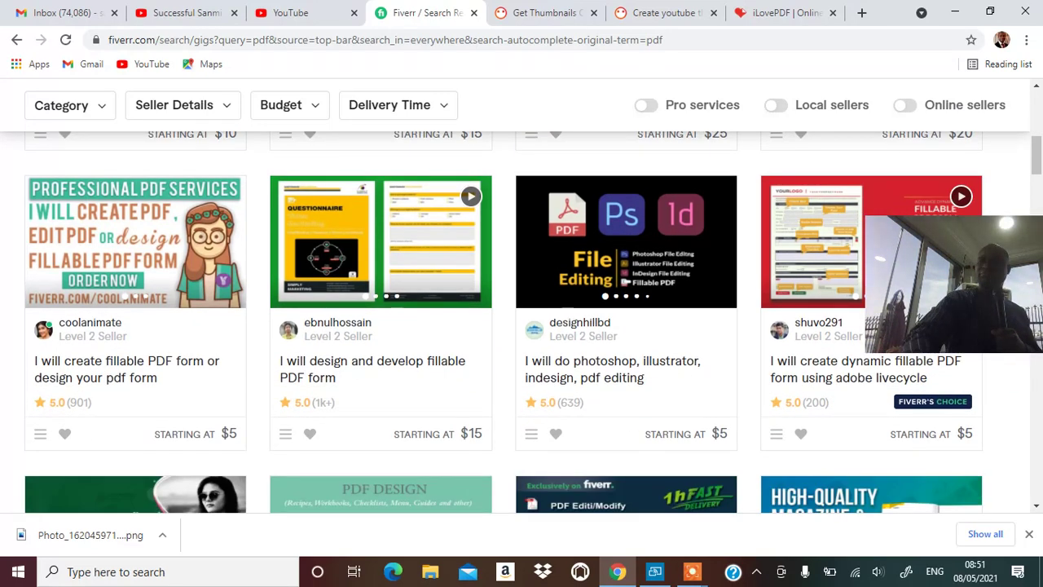
{"action": "scroll", "coordinate": [521, 326], "scroll_direction": "down", "scroll_amount": 4}
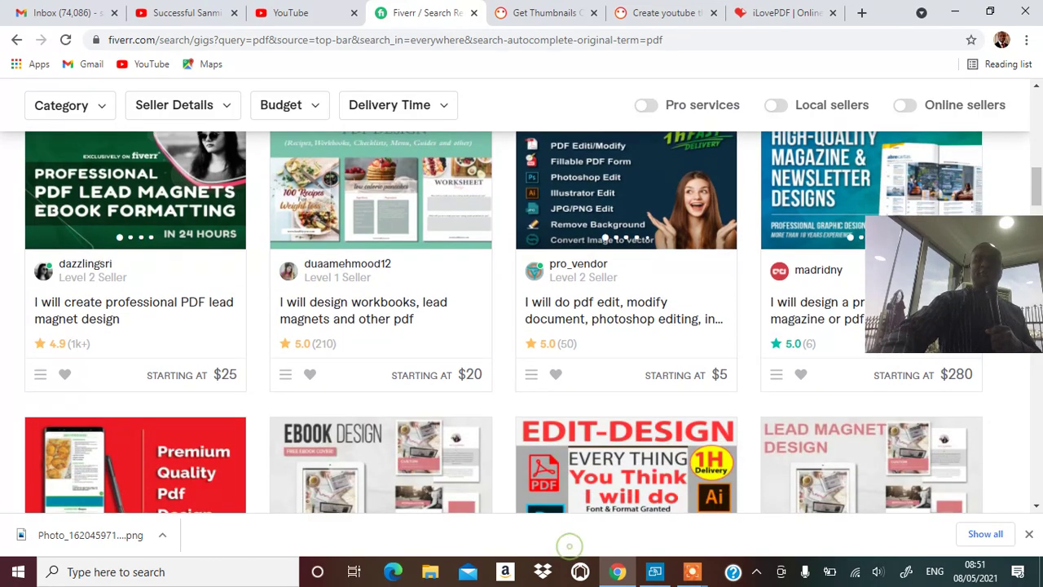
{"action": "scroll", "coordinate": [870, 395], "scroll_direction": "down", "scroll_amount": 8}
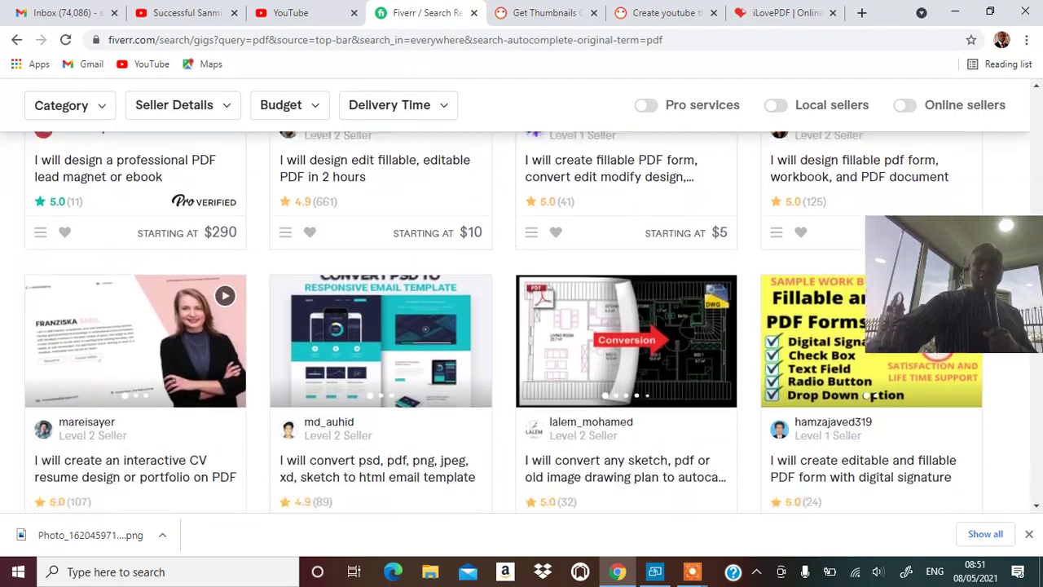
{"action": "scroll", "coordinate": [870, 395], "scroll_direction": "down", "scroll_amount": 5}
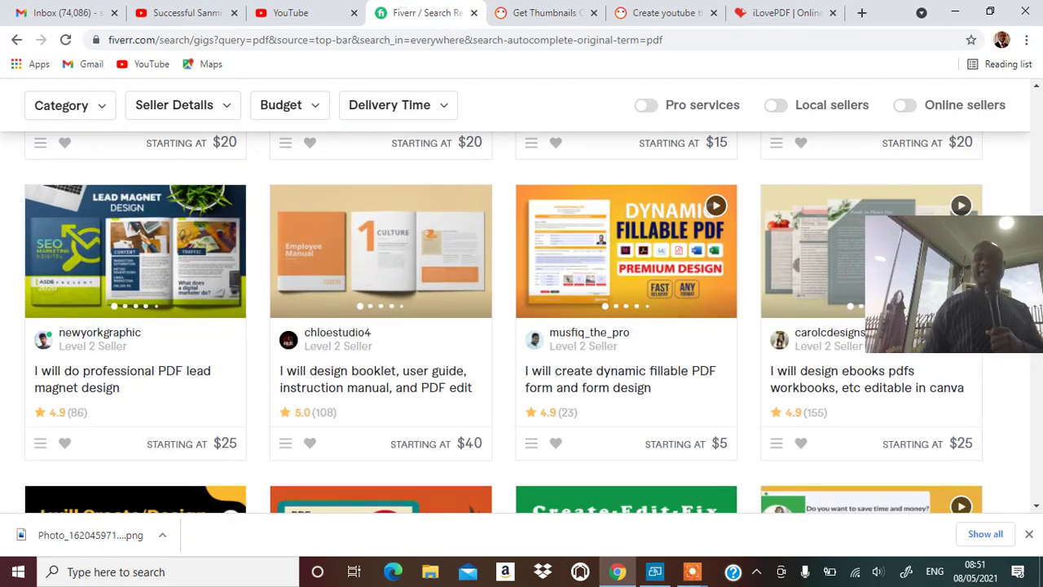
{"action": "left_click", "coordinate": [786, 12]}
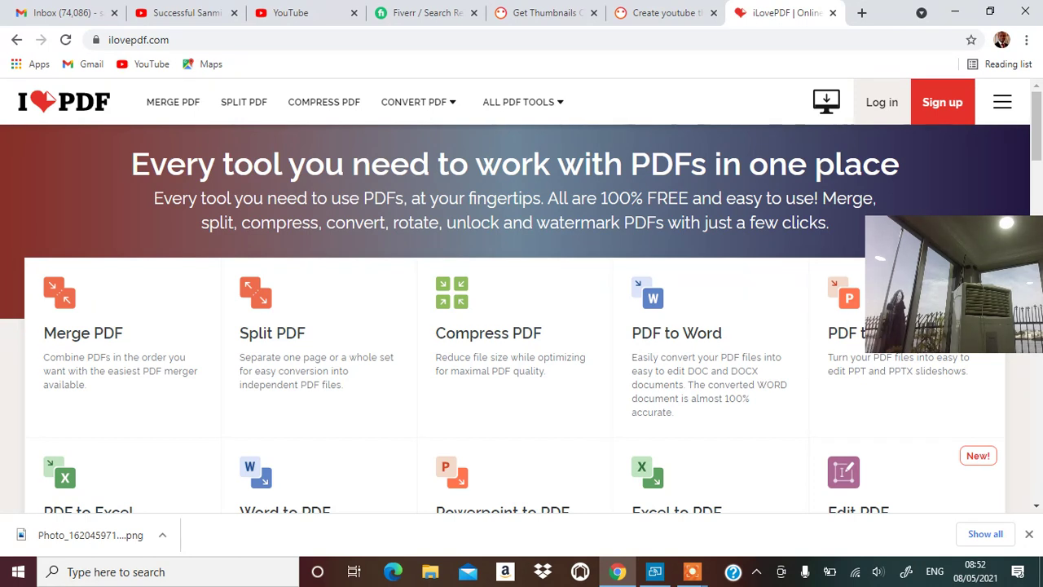
Set the headphone volume to 100 and reload iLovePDF's PDF to PowerPoint page.
{"action": "left_click", "coordinate": [877, 571]}
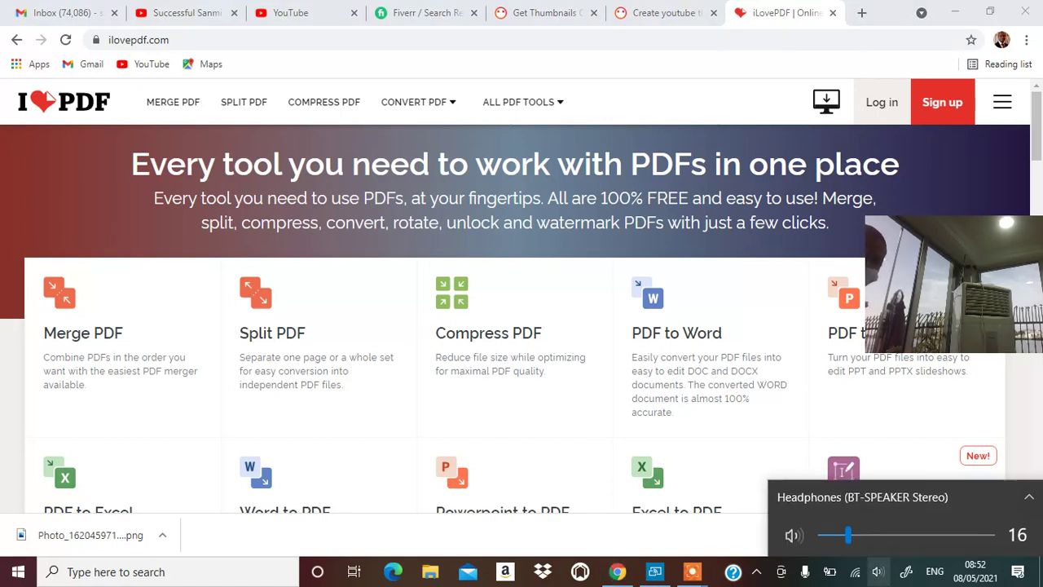
{"action": "key", "text": "Up"}
{"action": "key", "text": "End"}
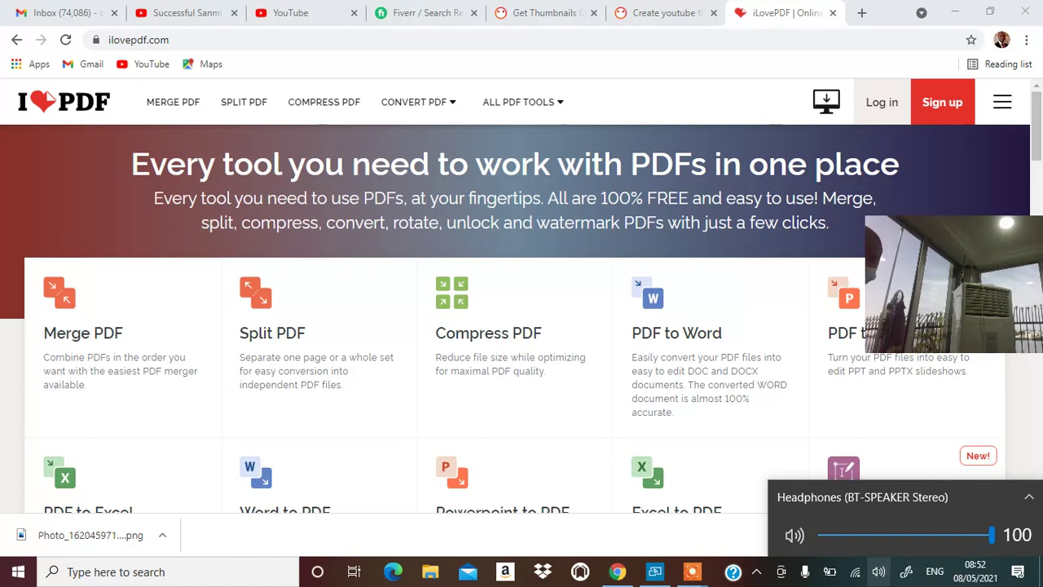
{"action": "left_click", "coordinate": [692, 571]}
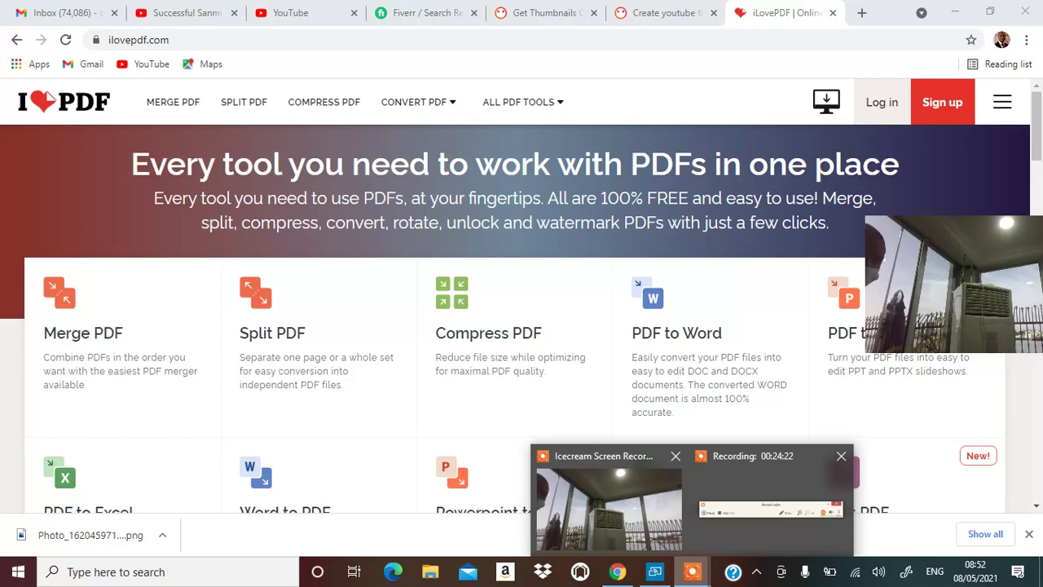
{"action": "key", "text": "F5"}
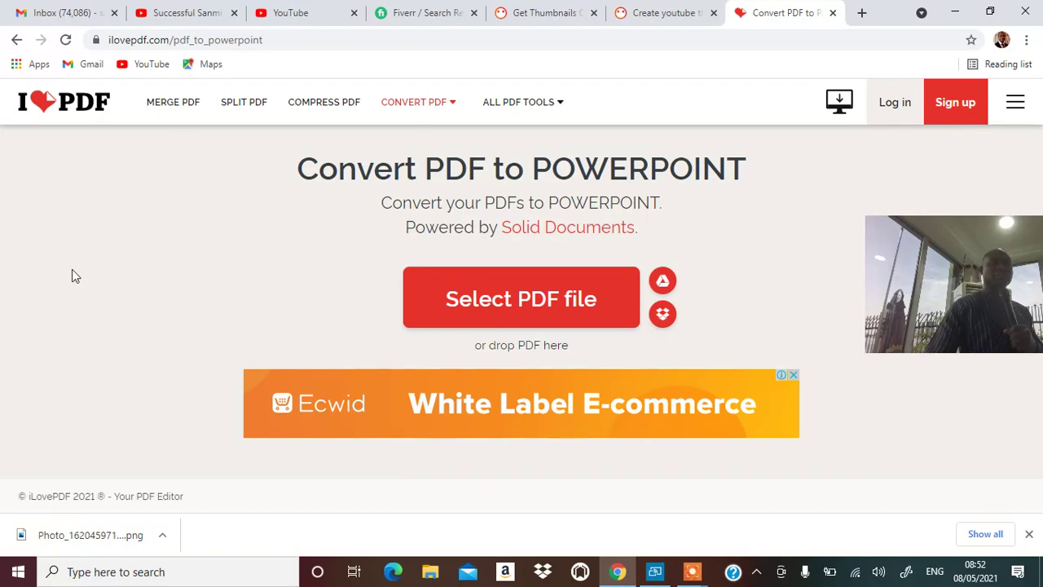
Go back to the iLovePDF tool list, then return to the Fiverr pdf gig results.
{"action": "left_click", "coordinate": [17, 40]}
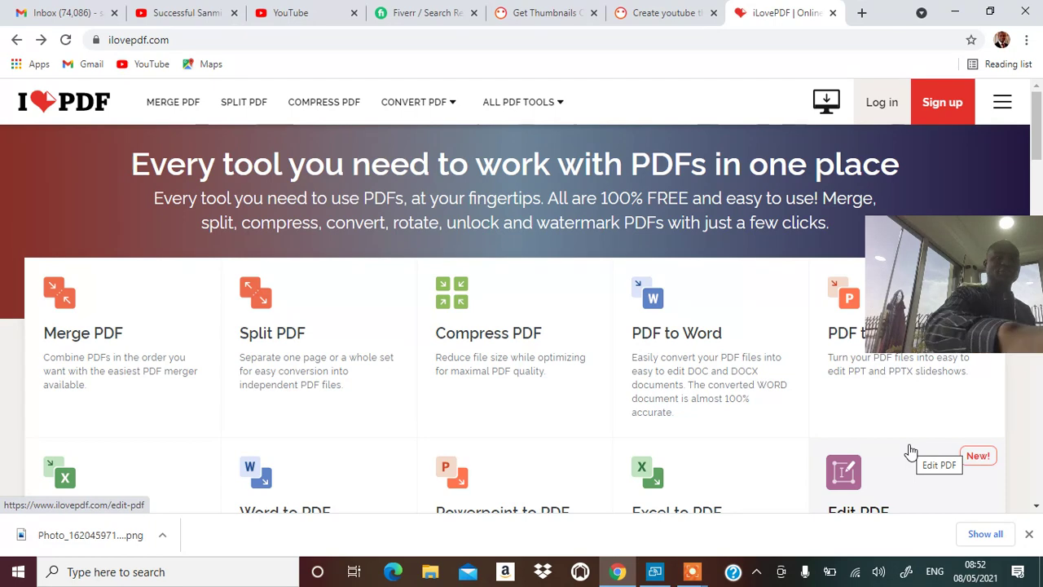
{"action": "left_click", "coordinate": [421, 12]}
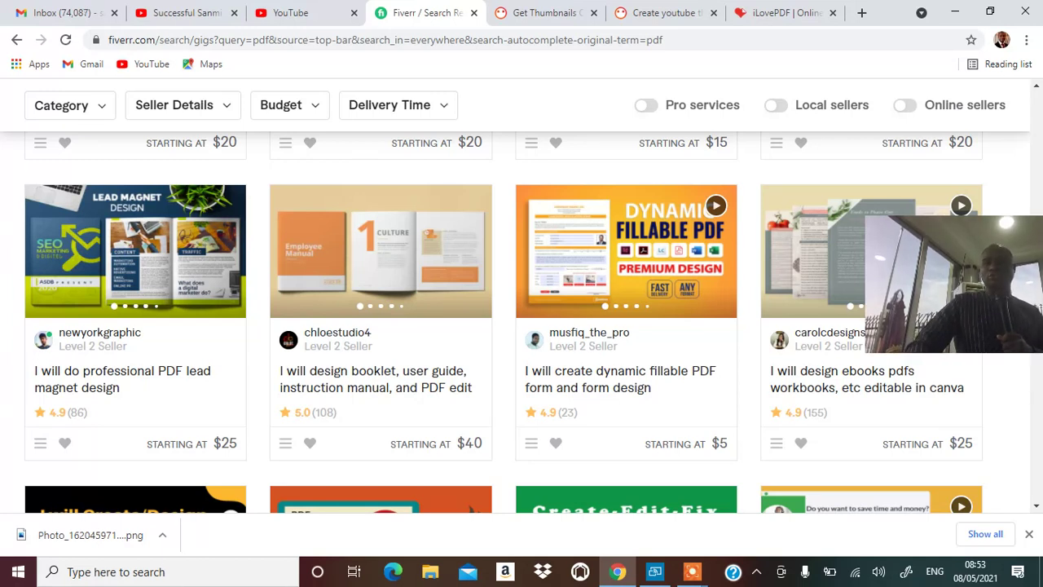
Scroll back up Fiverr's 'pdf' results, which list 26,073 services.
{"action": "scroll", "coordinate": [521, 326], "scroll_direction": "up", "scroll_amount": 10}
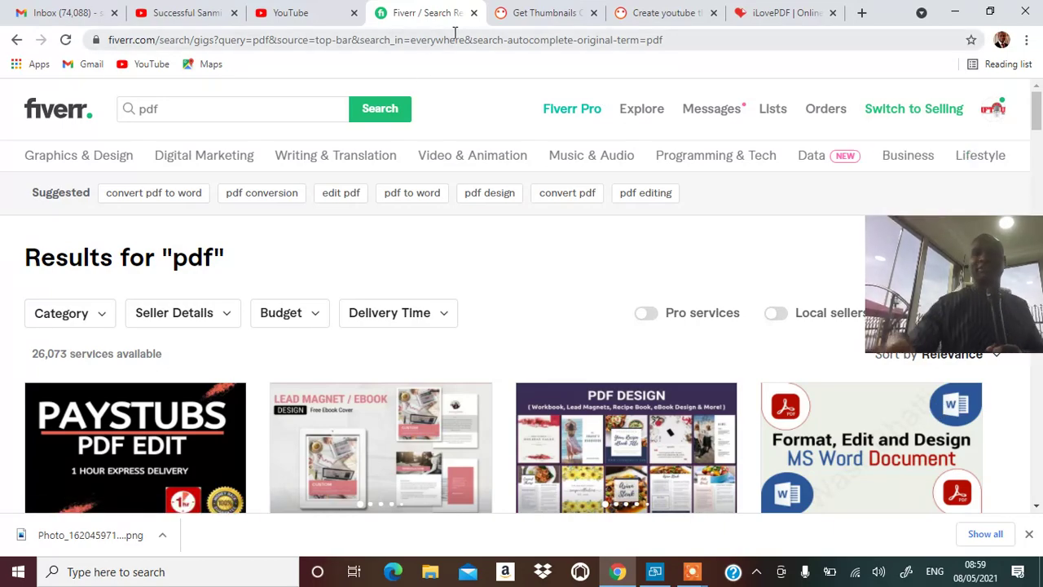
Open ikonbot.com in a new tab and view its 'How is this possible?' PAMM section.
{"action": "key", "text": "ctrl+t"}
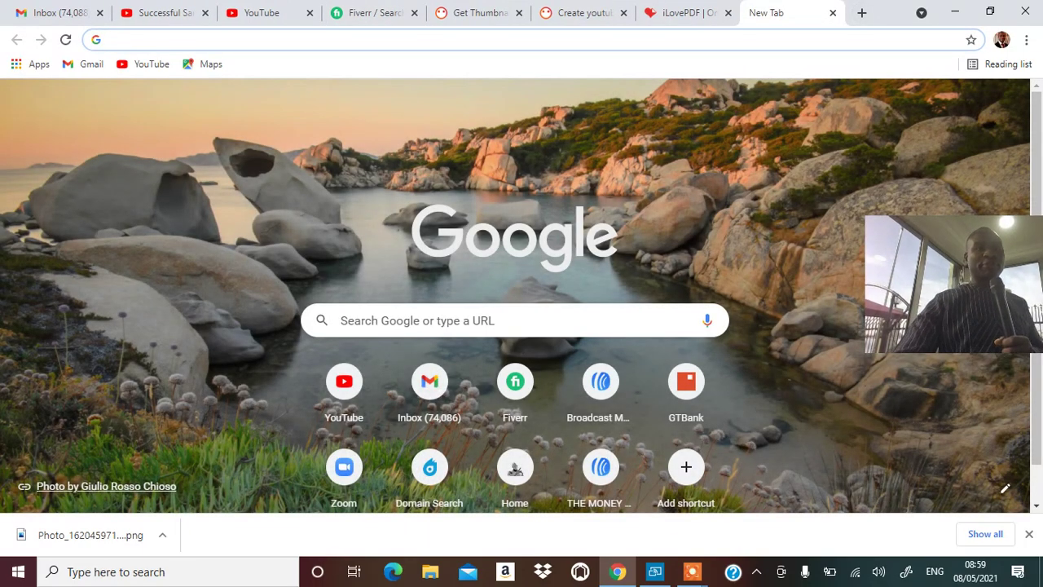
{"action": "type", "text": "ik"}
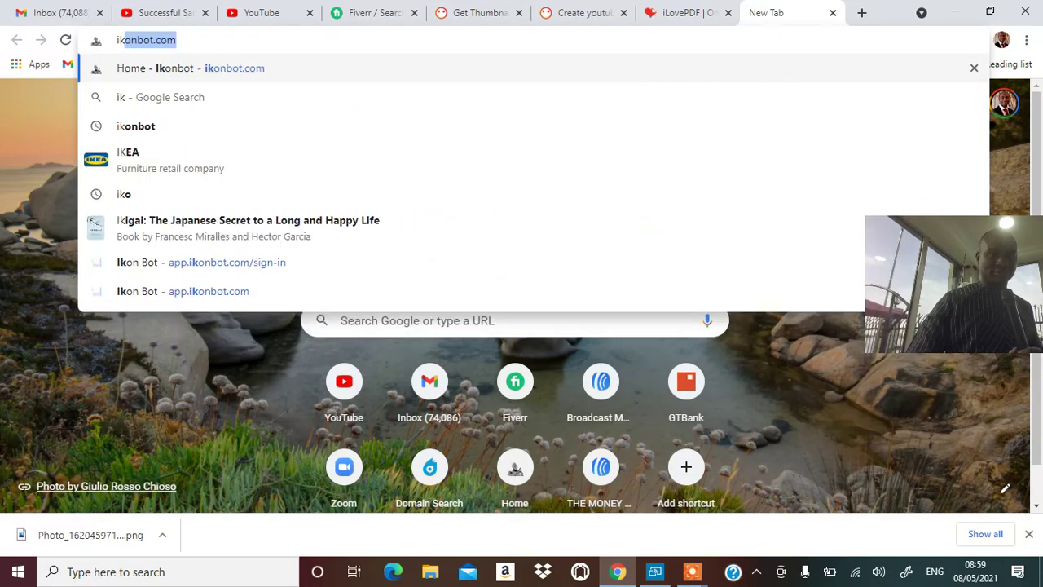
{"action": "key", "text": "Return"}
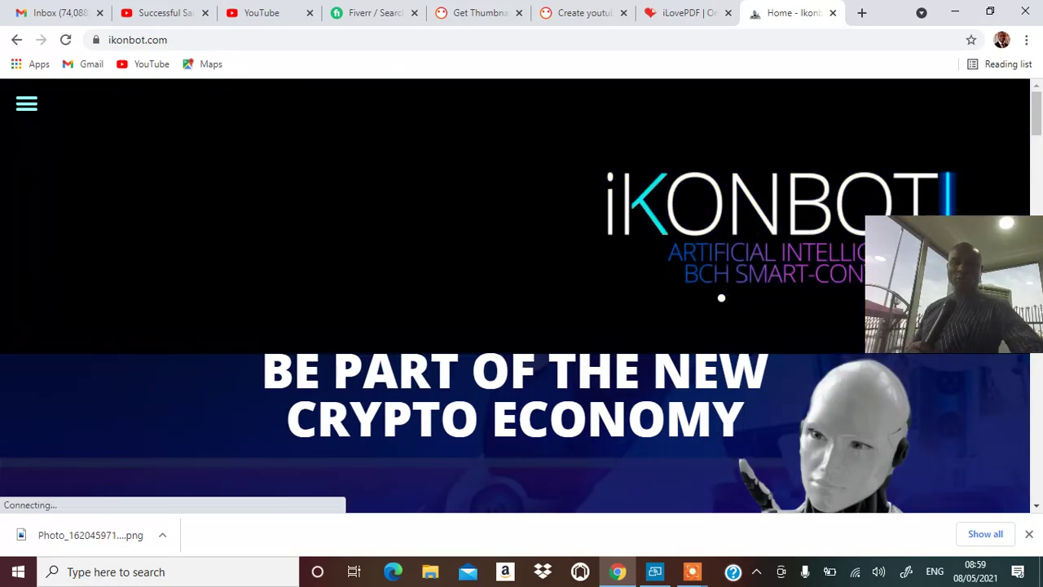
{"action": "scroll", "coordinate": [721, 297], "scroll_direction": "down", "scroll_amount": 2}
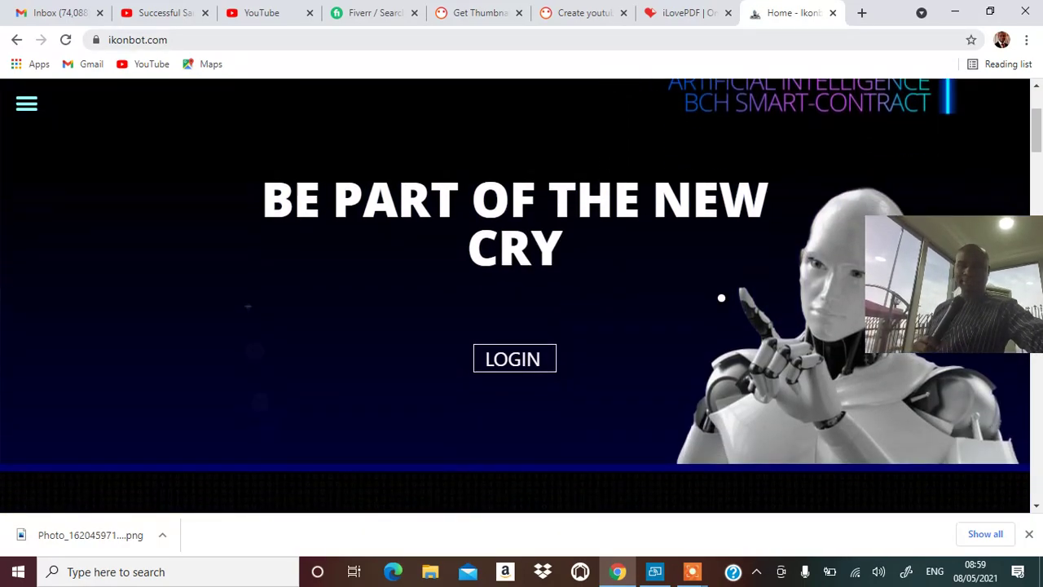
{"action": "scroll", "coordinate": [721, 297], "scroll_direction": "down", "scroll_amount": 5}
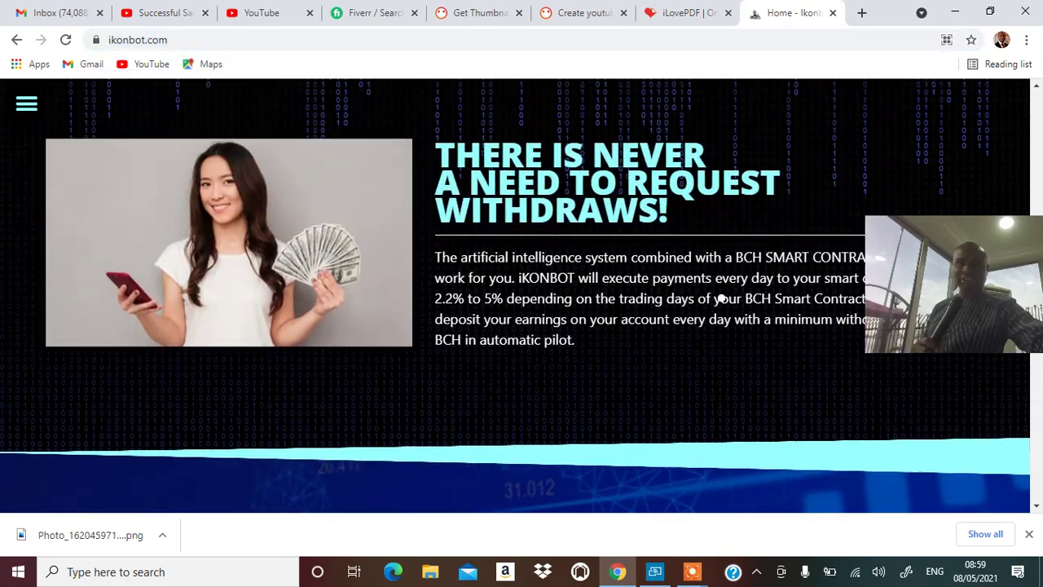
{"action": "scroll", "coordinate": [721, 298], "scroll_direction": "up", "scroll_amount": 4}
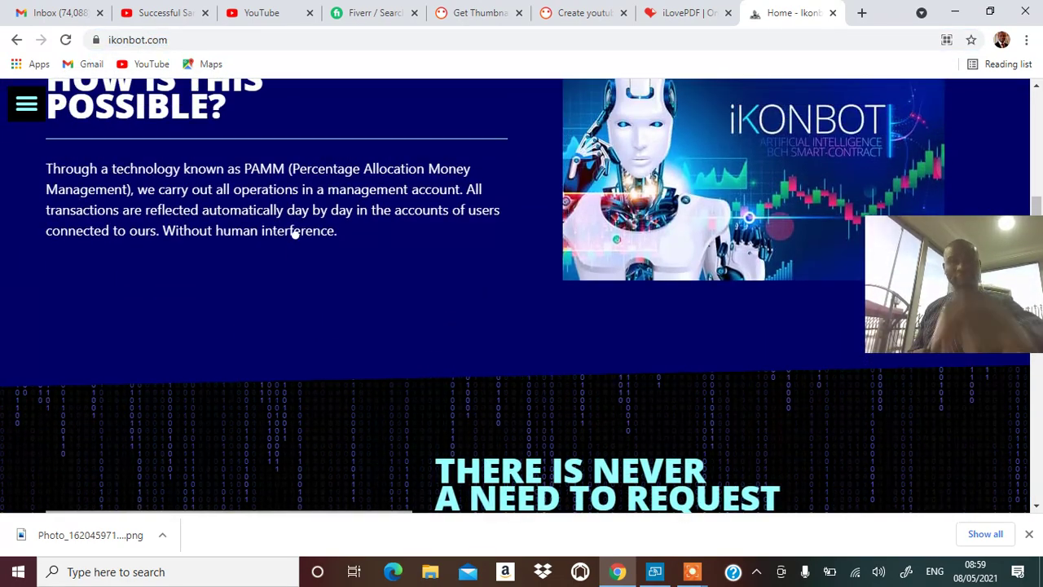
{"action": "left_click", "coordinate": [371, 12]}
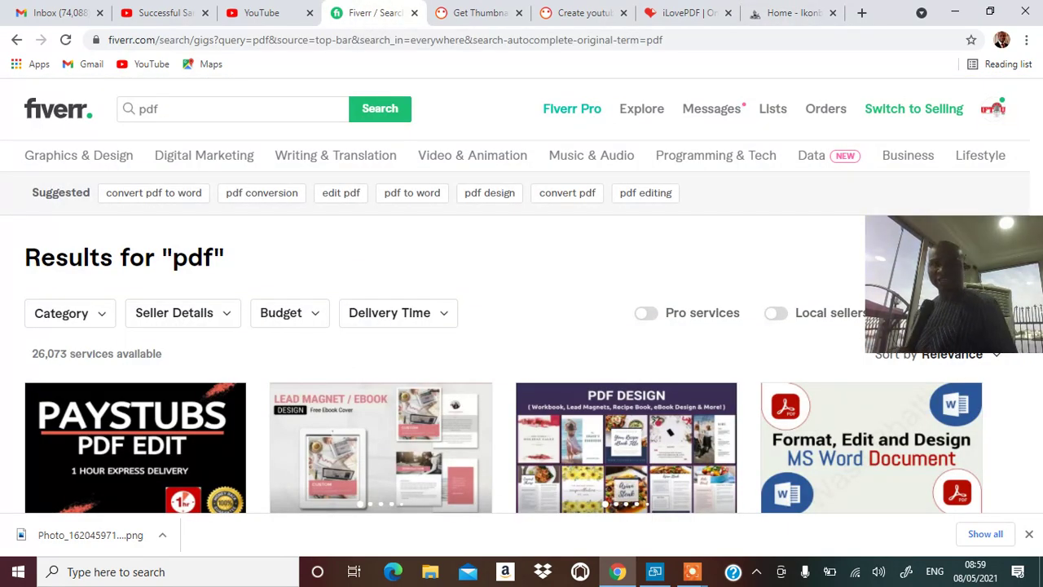
{"action": "left_click", "coordinate": [794, 12]}
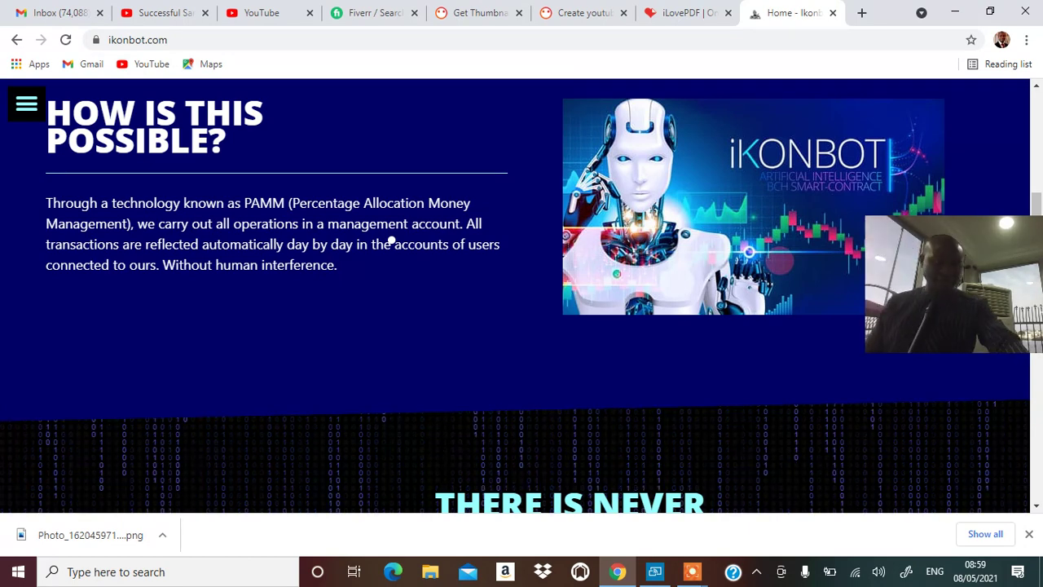
Launch PowerPoint 2016 from Windows search using 'power'.
{"action": "key", "text": "super+s"}
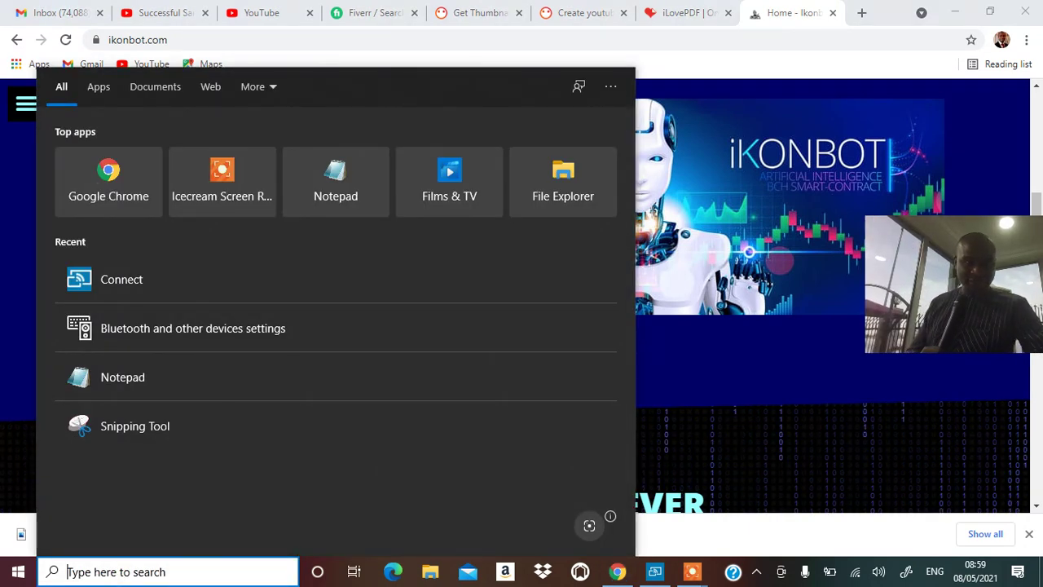
{"action": "type", "text": "power"}
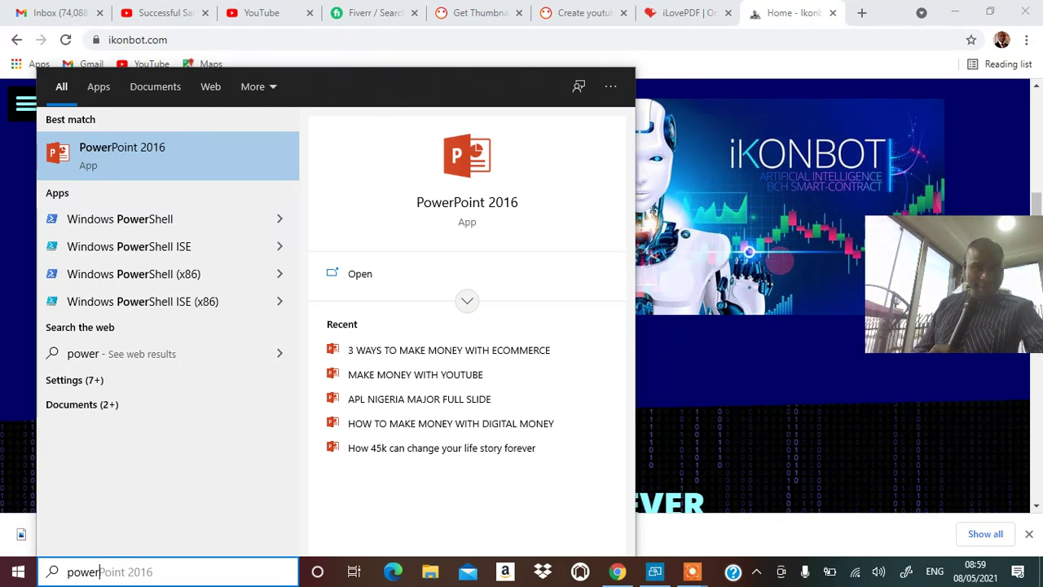
{"action": "left_click", "coordinate": [359, 273]}
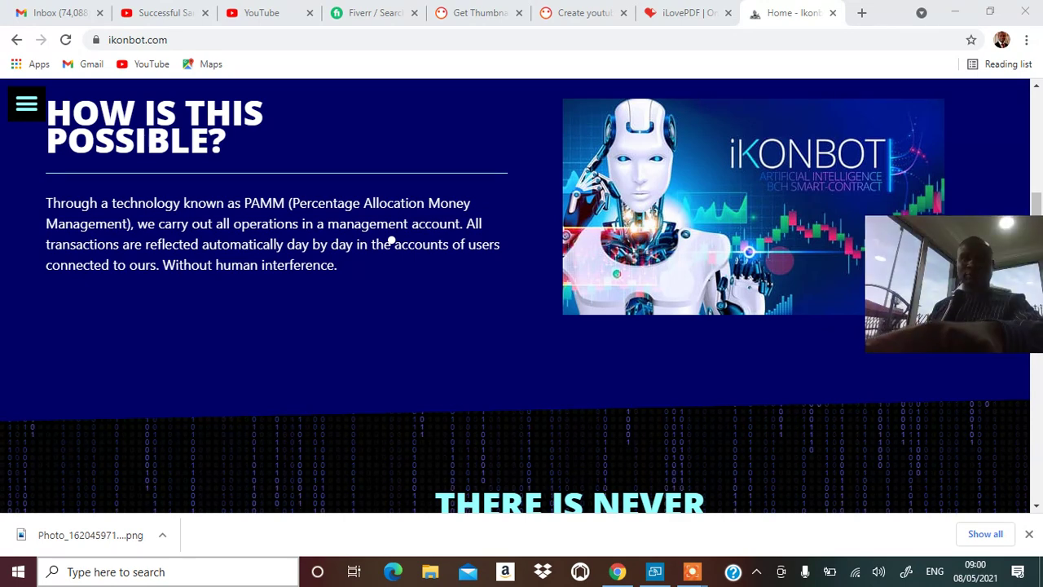
Open the recent presentation HOW TO MAKE MONEY WITH DIGITAL MONEY in PowerPoint.
{"action": "key", "text": "ctrl+shift+Tab"}
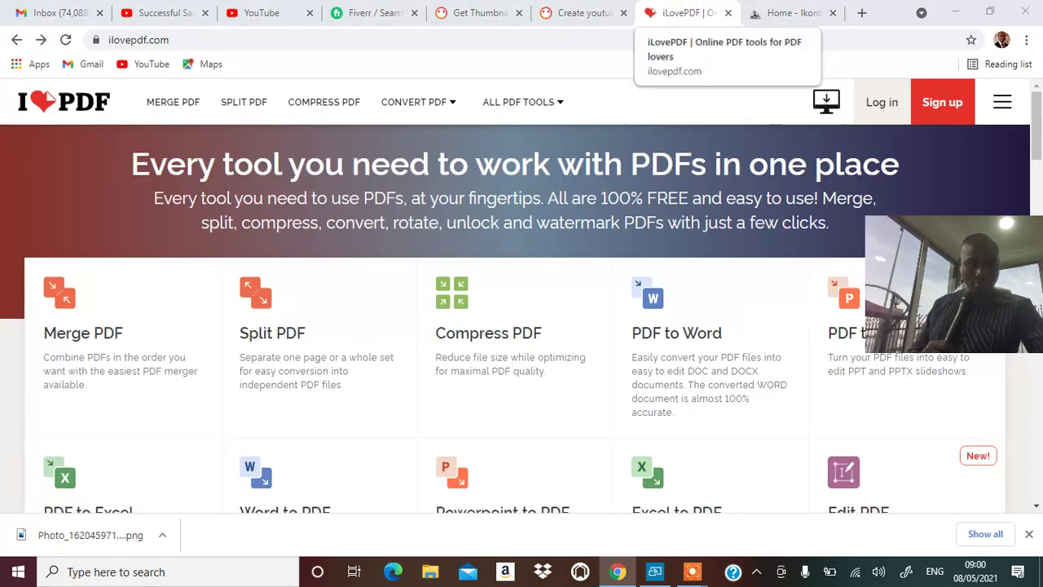
{"action": "key", "text": "super+s"}
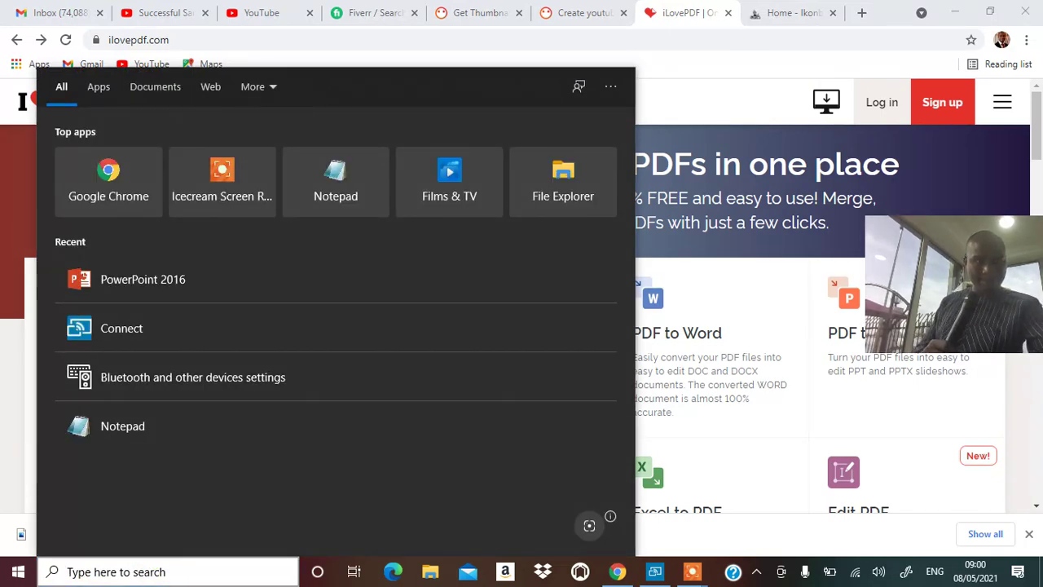
{"action": "key", "text": "Escape"}
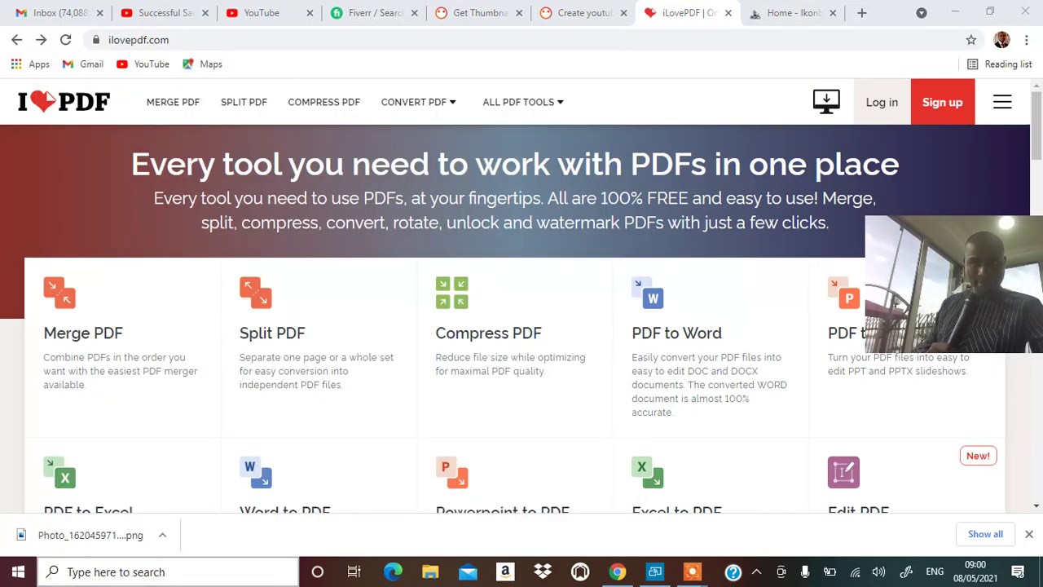
{"action": "key", "text": "ctrl+Tab"}
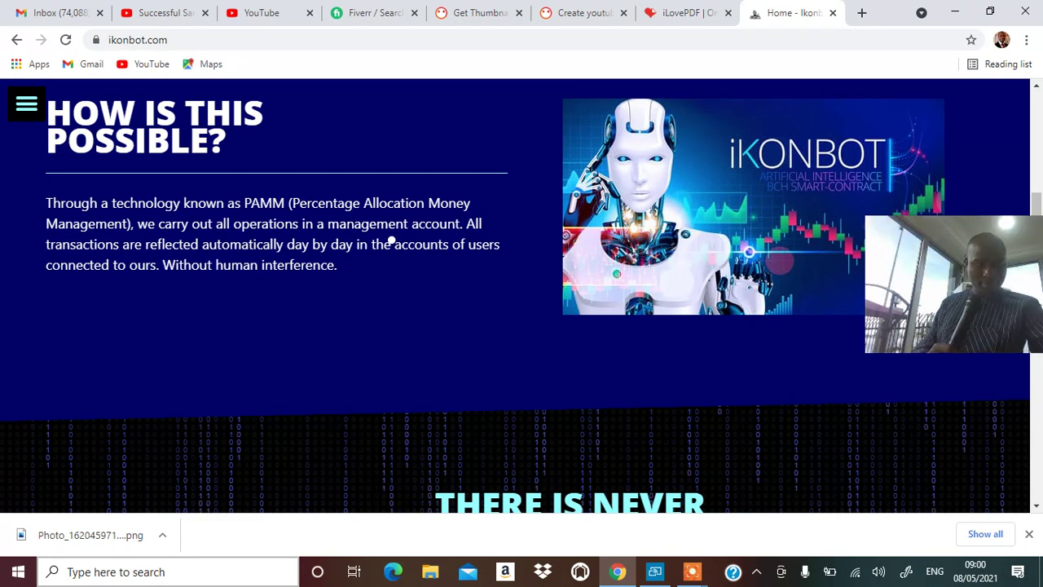
{"action": "left_click", "coordinate": [85, 571]}
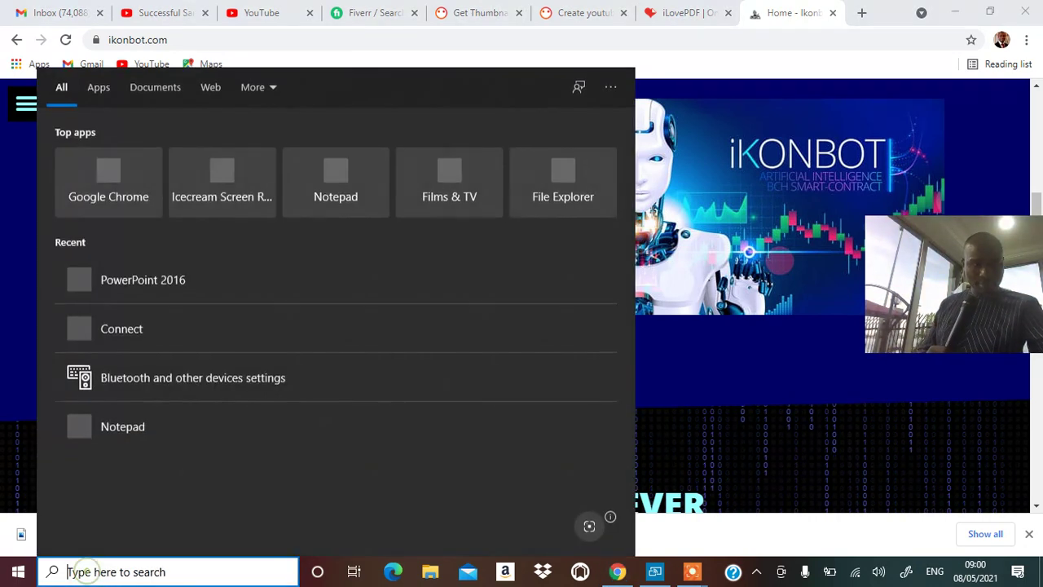
{"action": "key", "text": "Escape"}
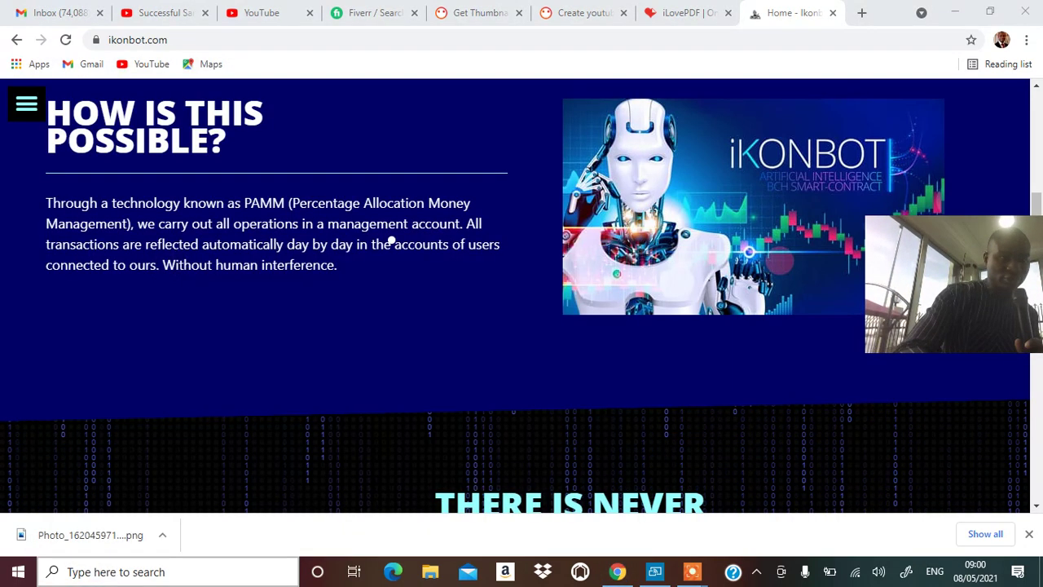
{"action": "left_click", "coordinate": [207, 571]}
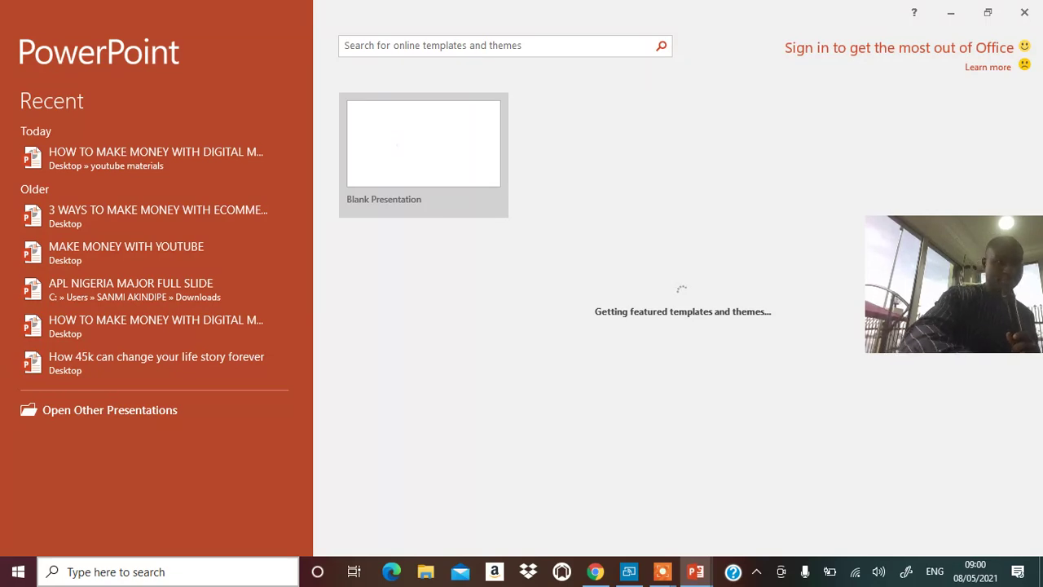
{"action": "left_click", "coordinate": [193, 155]}
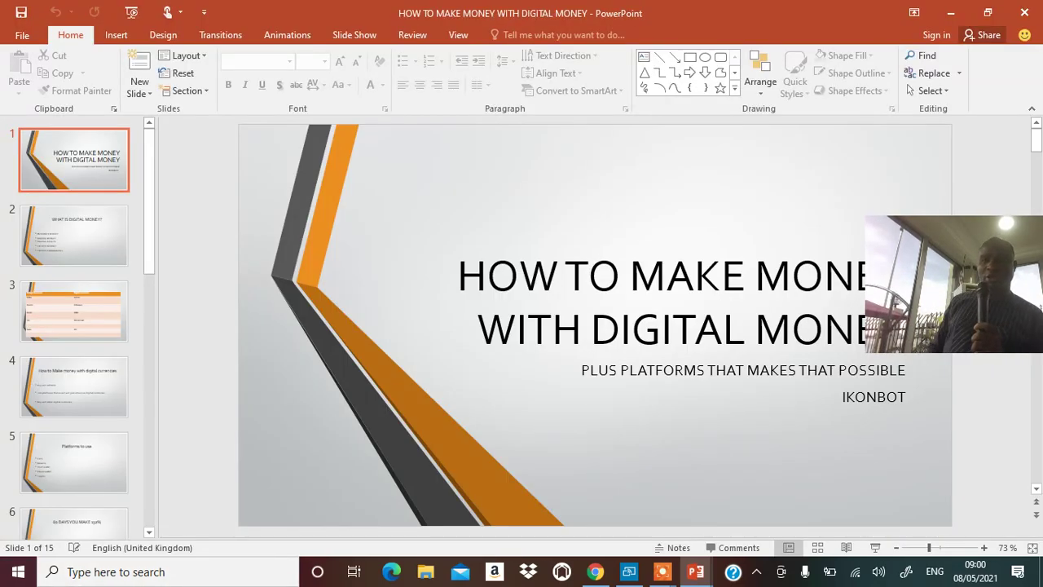
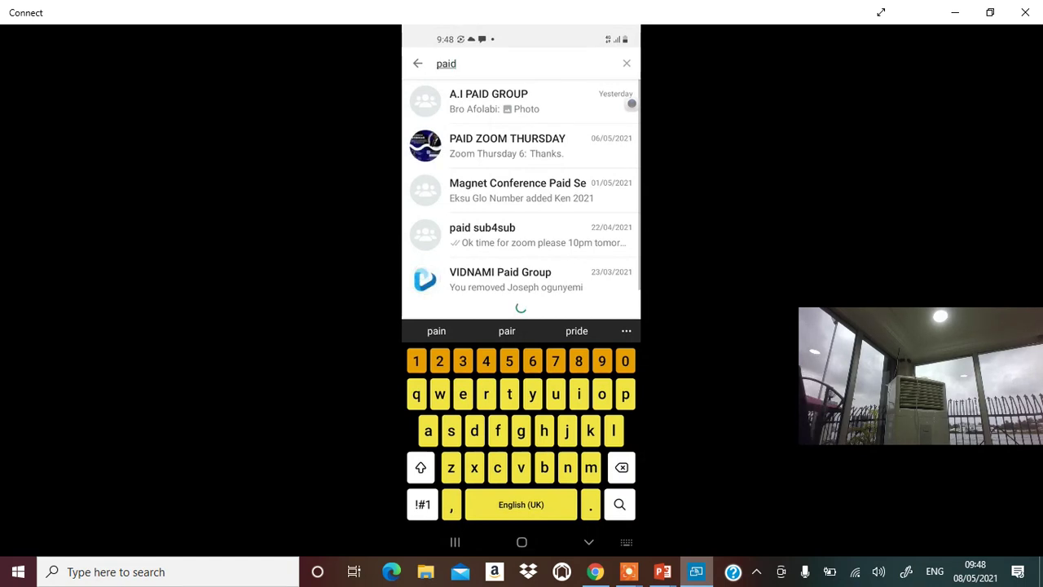
Open the A.I PAID GROUP chat and scroll its history to the TRX/USDT buy signal.
{"action": "key", "text": "Return"}
{"action": "left_click", "coordinate": [631, 104]}
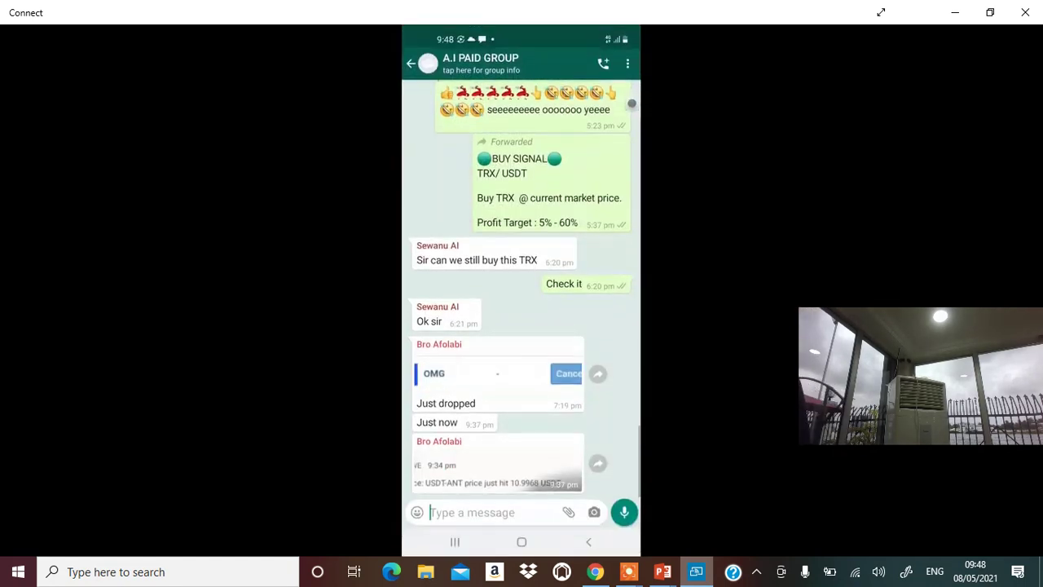
{"action": "scroll", "coordinate": [632, 104], "scroll_direction": "up", "scroll_amount": 10}
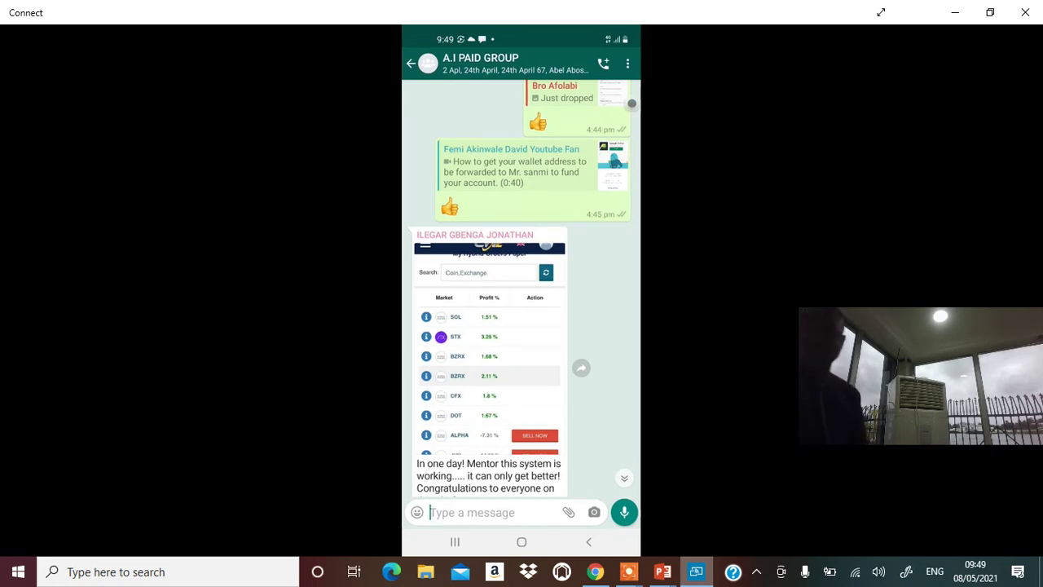
{"action": "scroll", "coordinate": [522, 293], "scroll_direction": "down", "scroll_amount": 2}
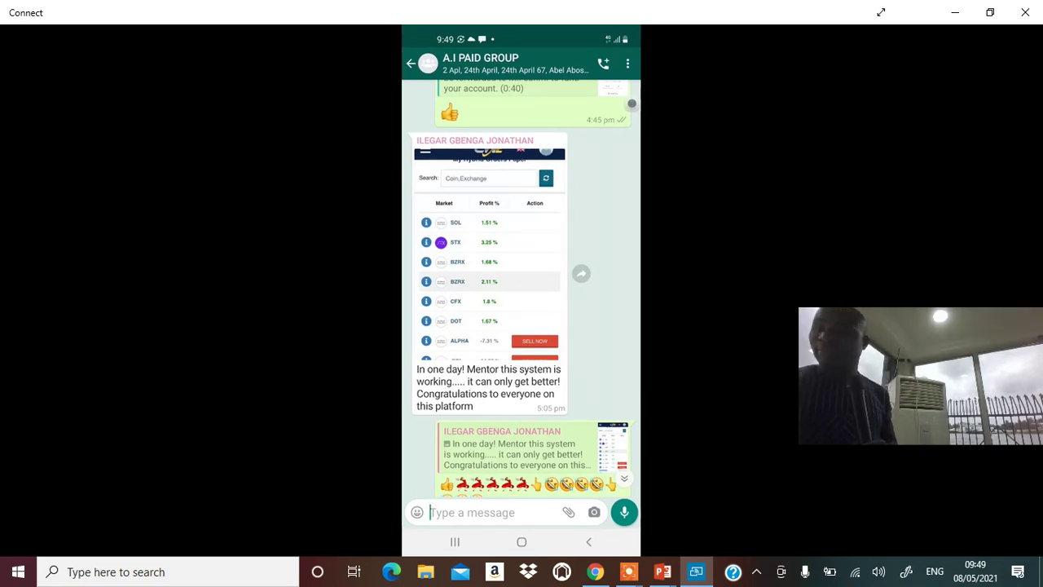
{"action": "scroll", "coordinate": [521, 293], "scroll_direction": "up", "scroll_amount": 1}
{"action": "scroll", "coordinate": [521, 293], "scroll_direction": "down", "scroll_amount": 1}
{"action": "scroll", "coordinate": [521, 293], "scroll_direction": "down", "scroll_amount": 2}
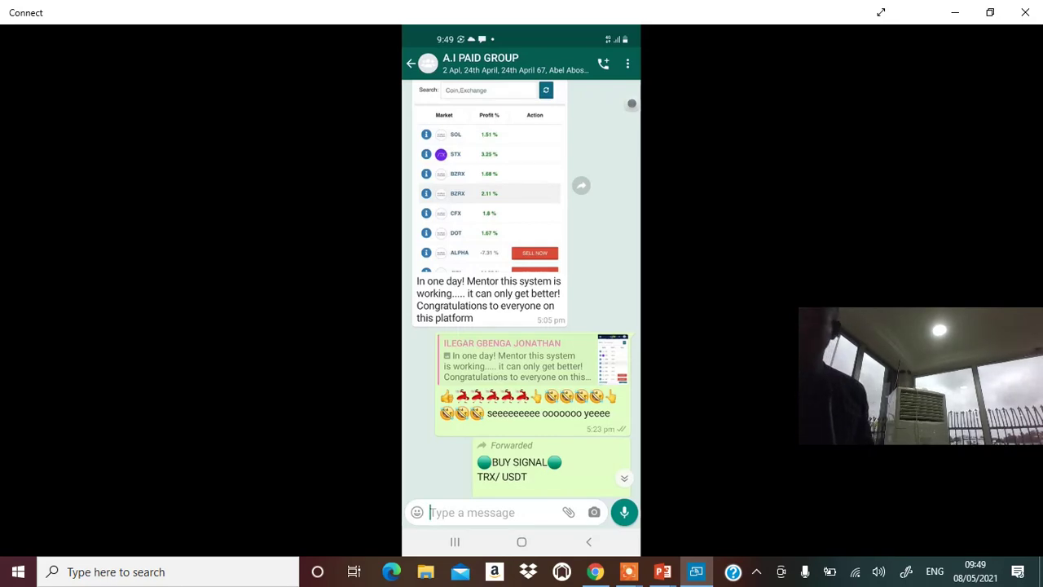
{"action": "scroll", "coordinate": [521, 293], "scroll_direction": "up", "scroll_amount": 1}
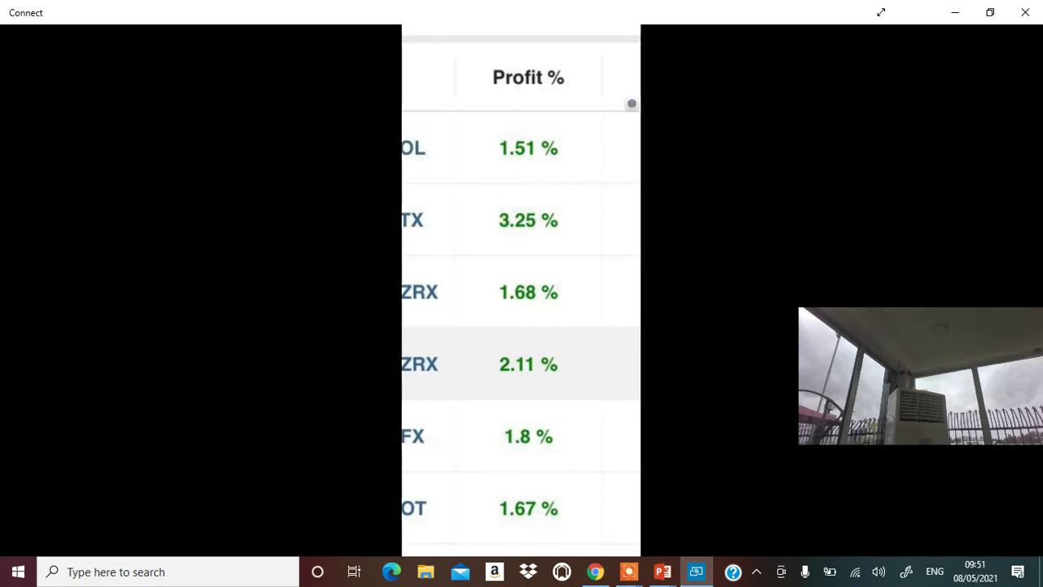
Bring up the Windows Start menu with the Windows key.
{"action": "key", "text": "super"}
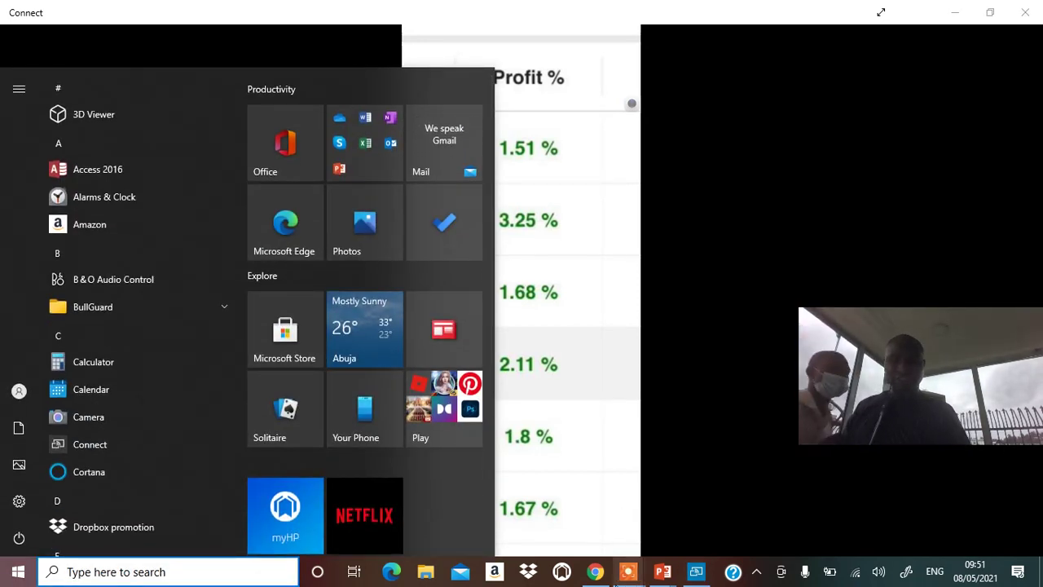
Open a new Chrome tab and go to paxful.com/sell-bitcoin via the 'pax' suggestion.
{"action": "left_click", "coordinate": [596, 571]}
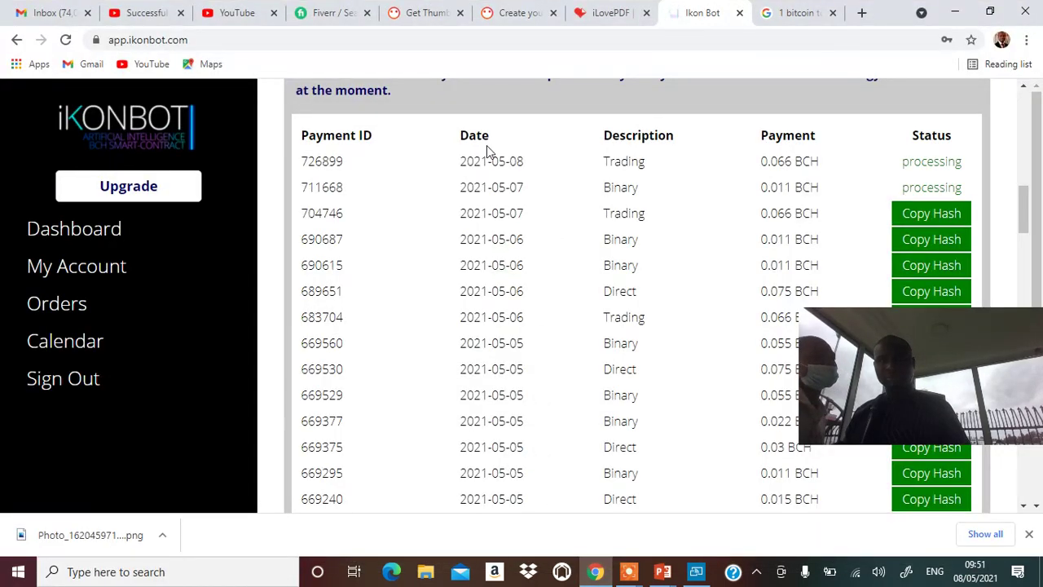
{"action": "left_click", "coordinate": [862, 14]}
{"action": "type", "text": "pax"}
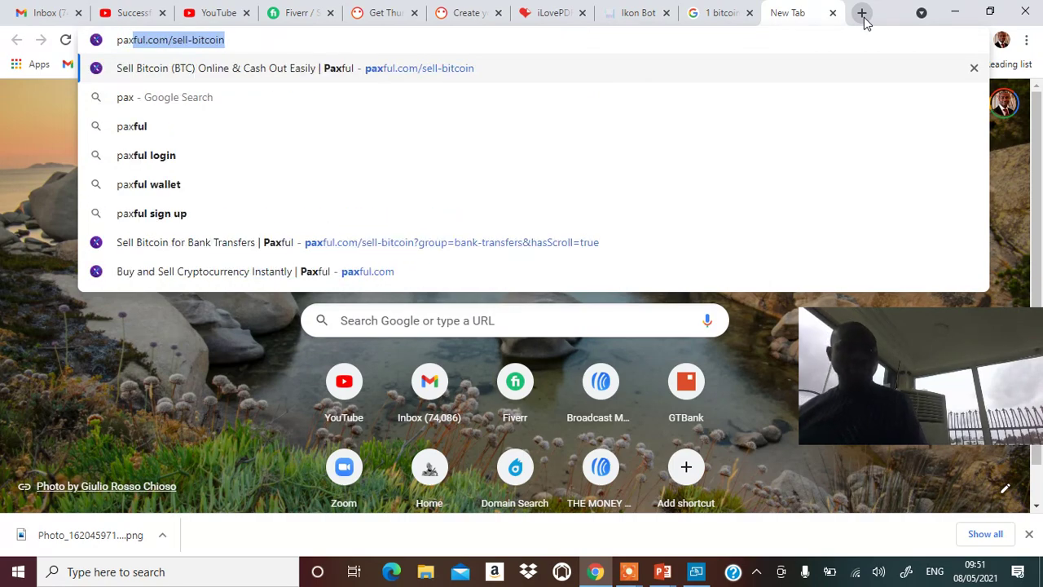
{"action": "key", "text": "Return"}
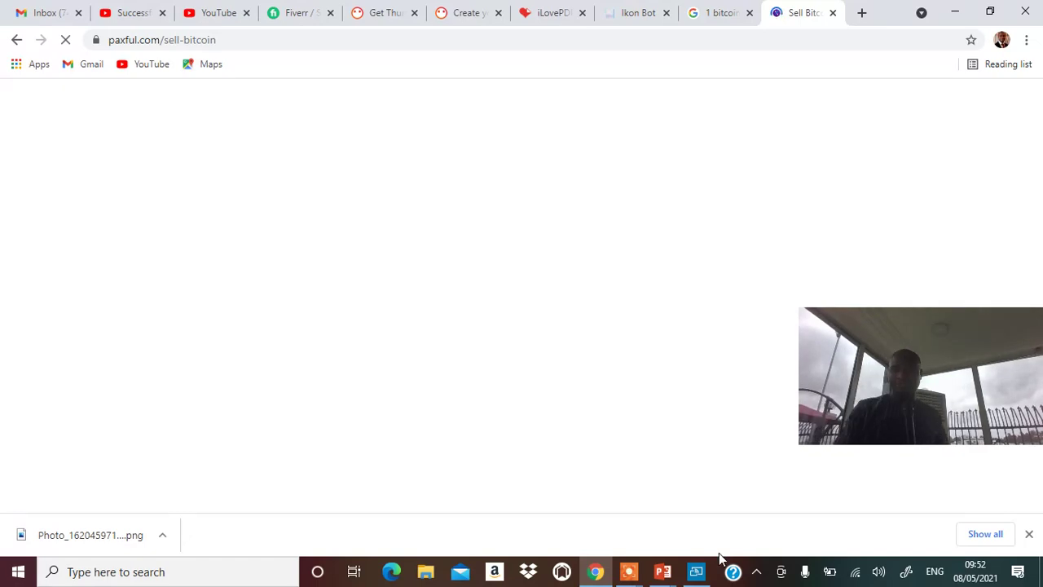
{"action": "left_click", "coordinate": [853, 572]}
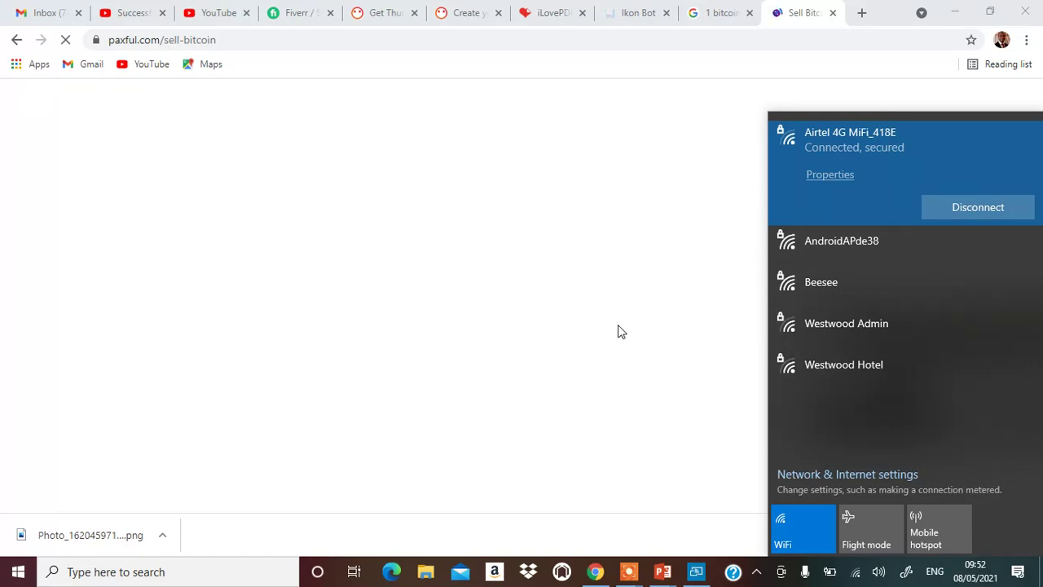
{"action": "left_click", "coordinate": [607, 295]}
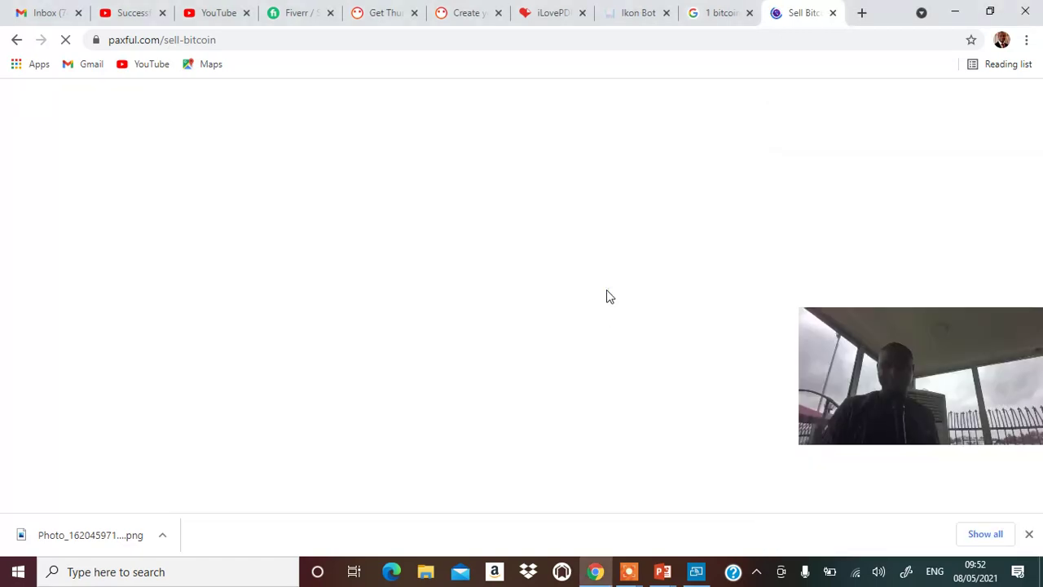
{"action": "left_click", "coordinate": [857, 574]}
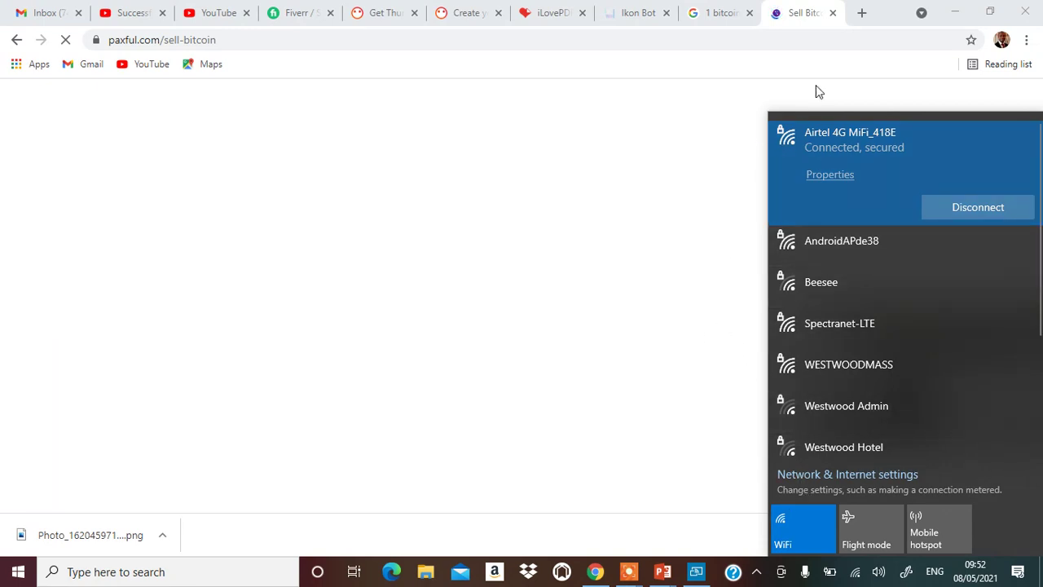
{"action": "left_click", "coordinate": [854, 25]}
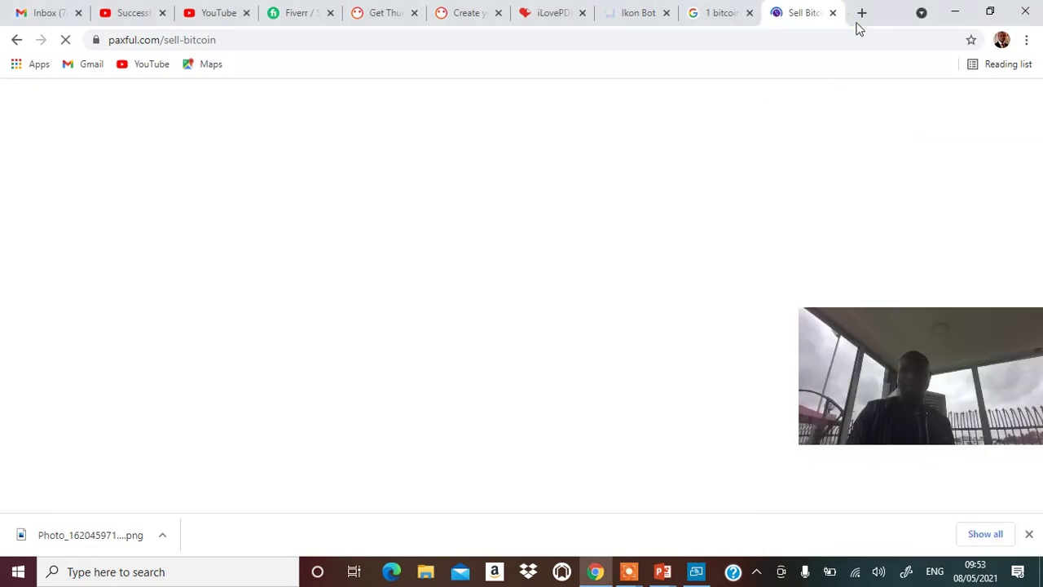
Add a new Chrome tab beside the Sell Bitcoin tab.
{"action": "left_click", "coordinate": [857, 16]}
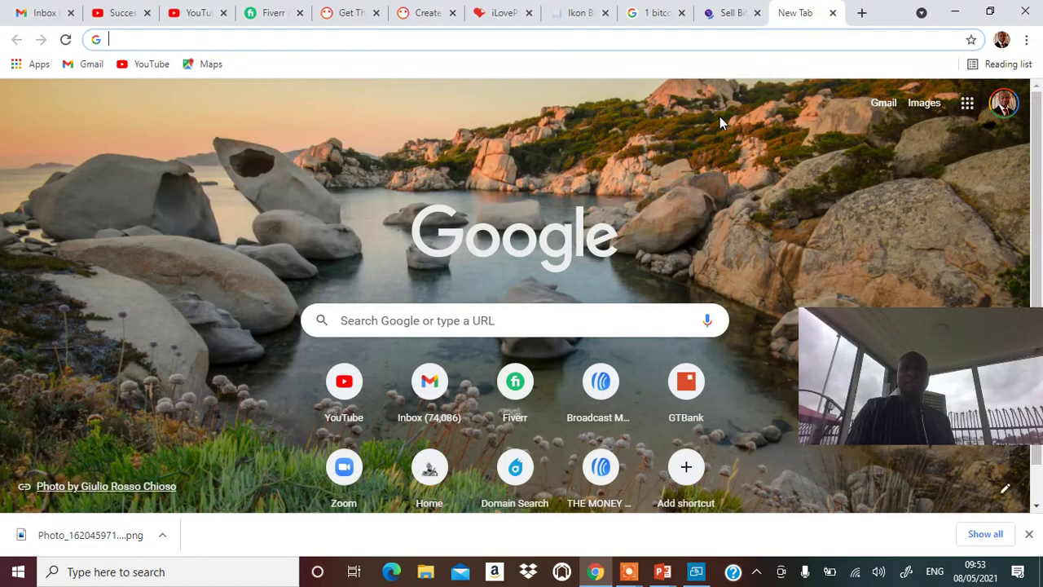
{"action": "left_click", "coordinate": [718, 13]}
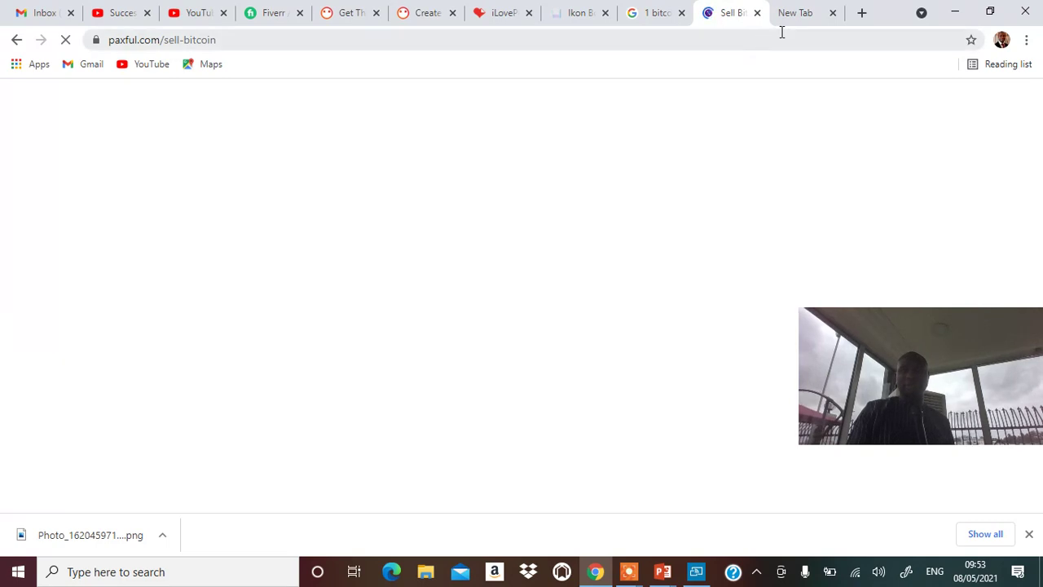
{"action": "left_click", "coordinate": [804, 18]}
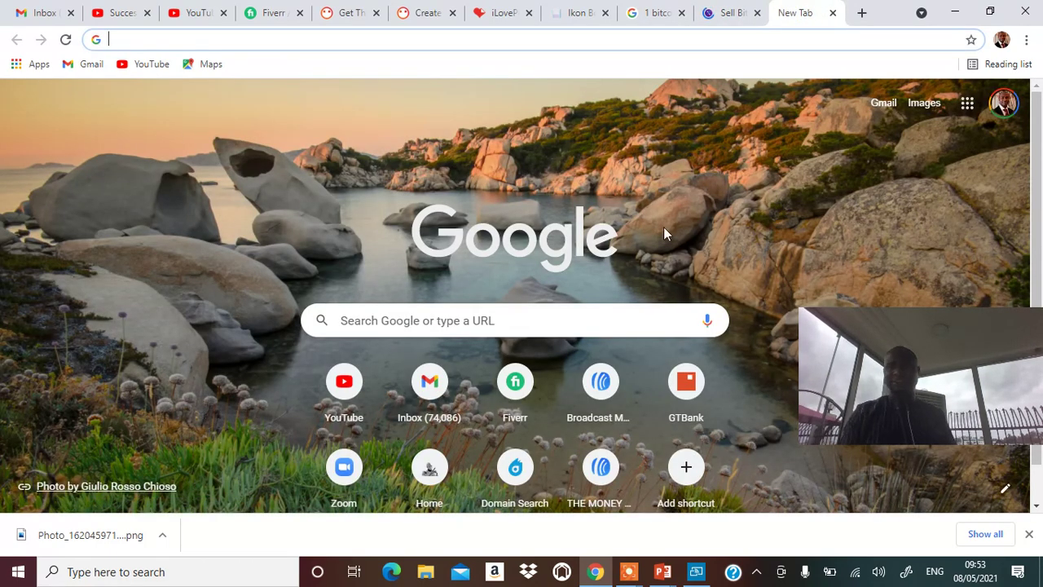
Launch a blank Notepad from Windows Search, minimize it, and return to the New Tab page.
{"action": "left_click", "coordinate": [244, 566]}
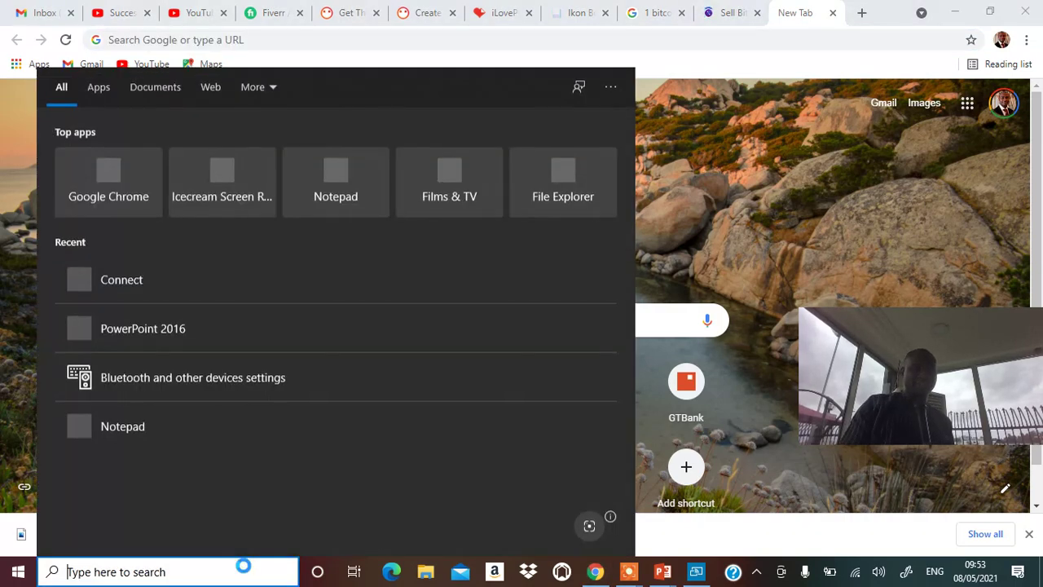
{"action": "left_click", "coordinate": [326, 179]}
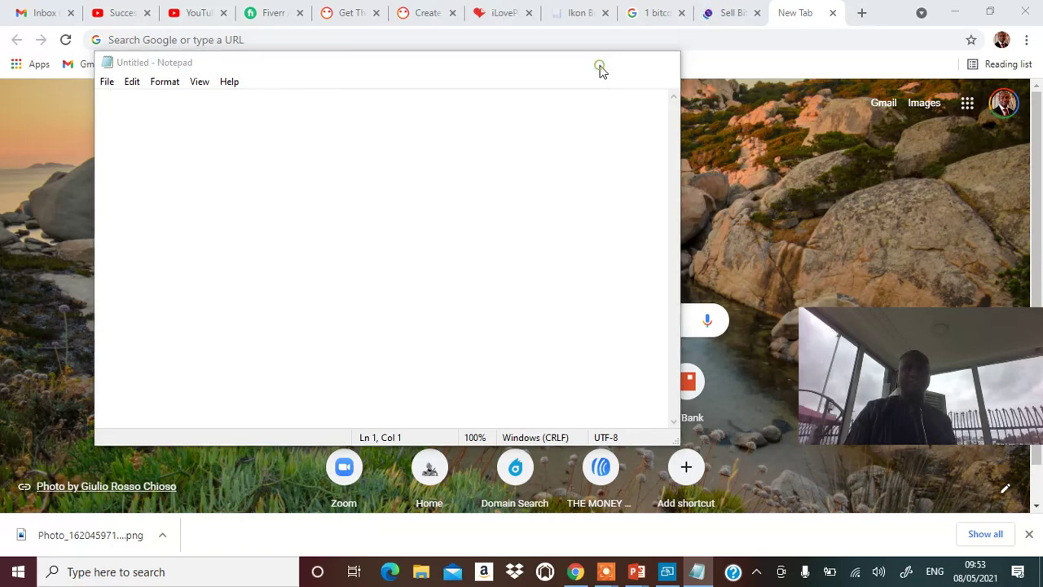
{"action": "left_click", "coordinate": [598, 65]}
{"action": "left_click", "coordinate": [198, 12]}
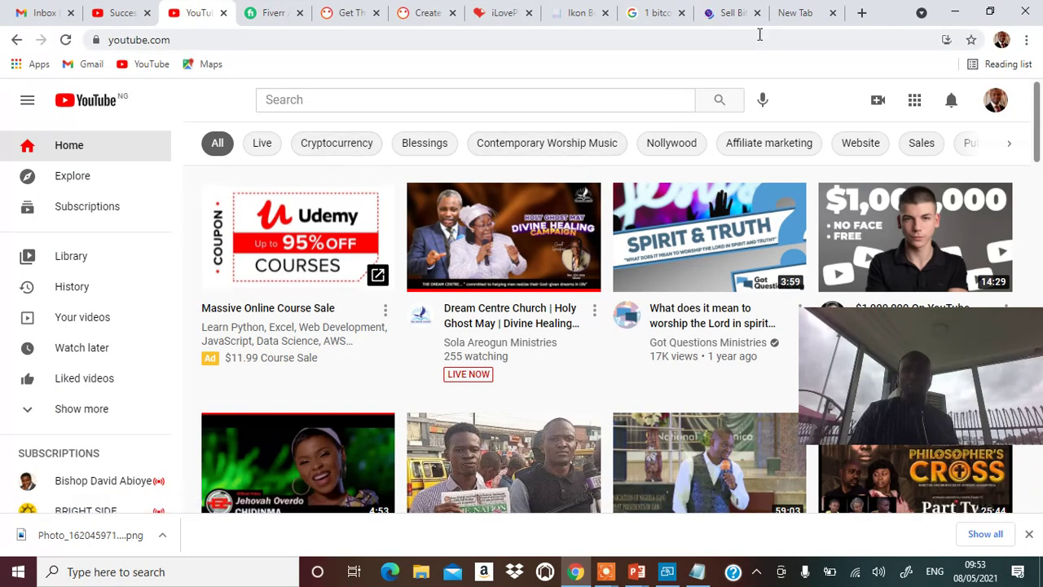
{"action": "left_click", "coordinate": [811, 23]}
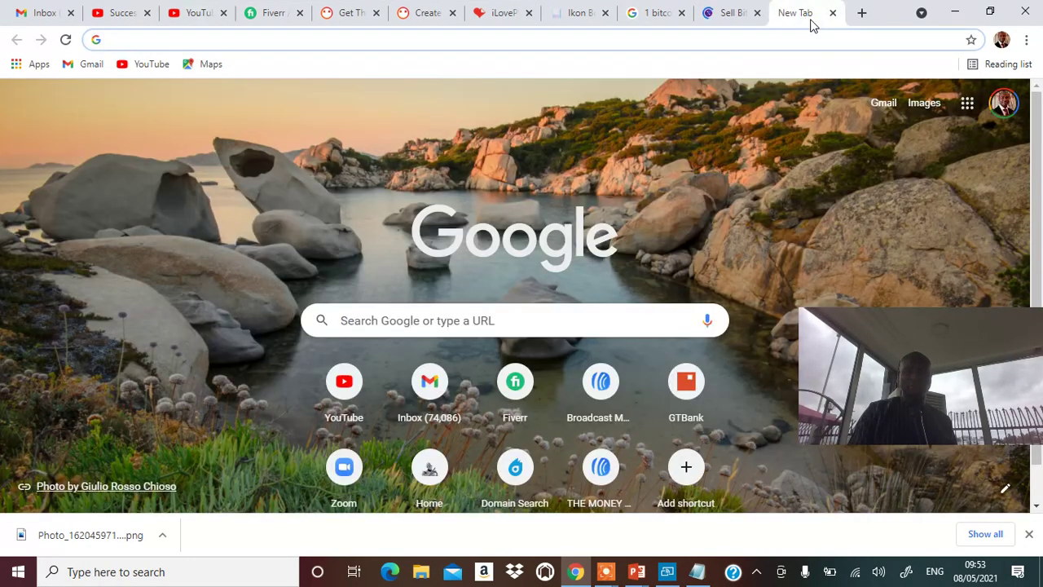
Load vidnami.com in the new tab, then return to the Sell Bitcoin tab.
{"action": "type", "text": "vid"}
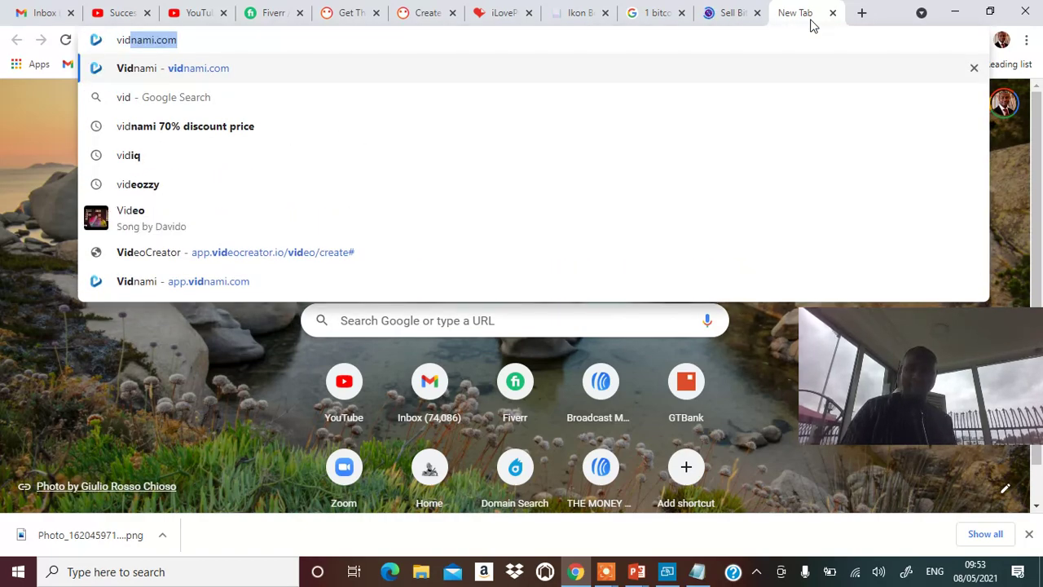
{"action": "key", "text": "Return"}
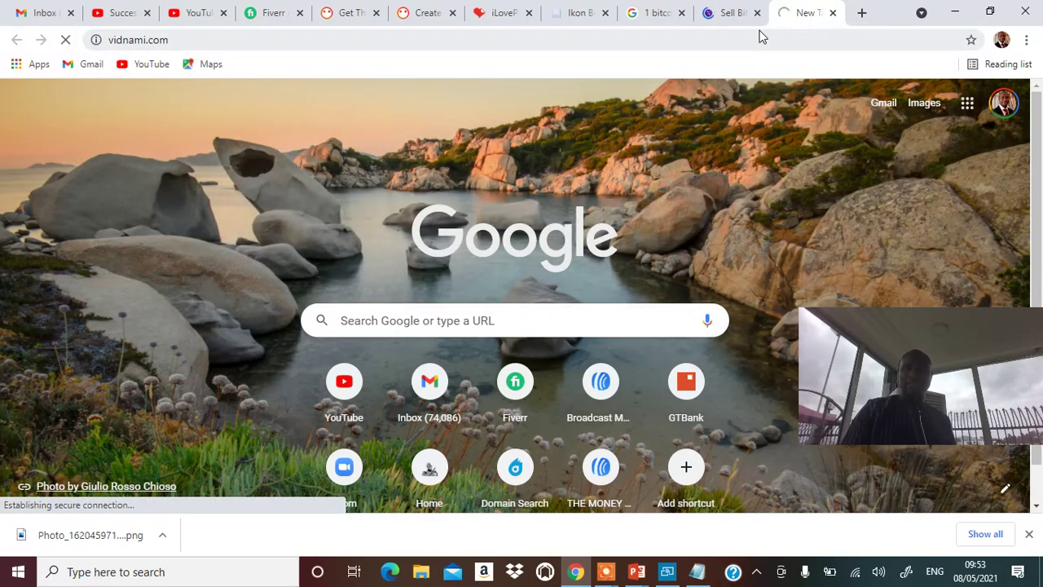
{"action": "left_click", "coordinate": [732, 16]}
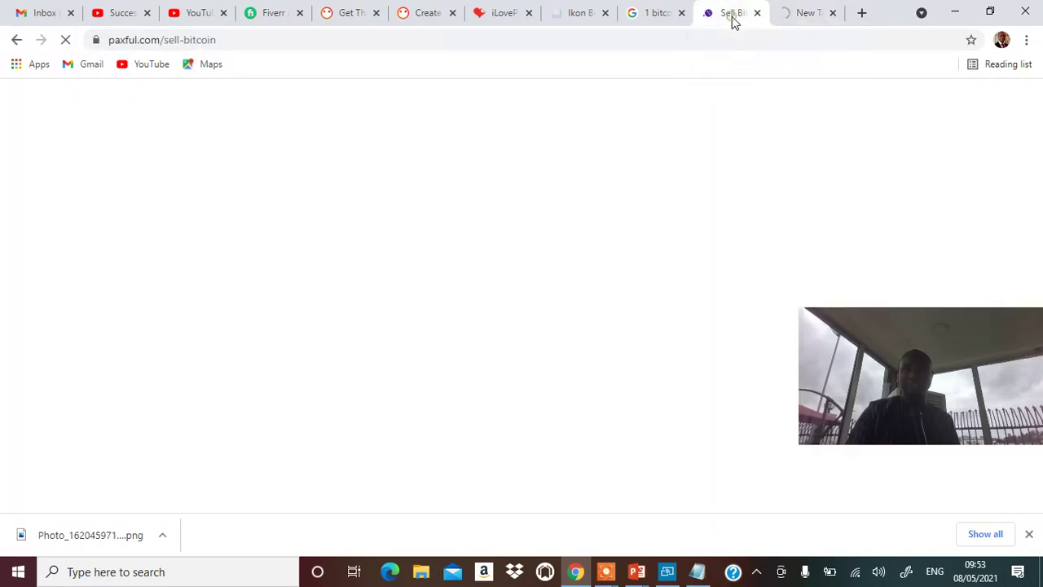
{"action": "left_click", "coordinate": [804, 22]}
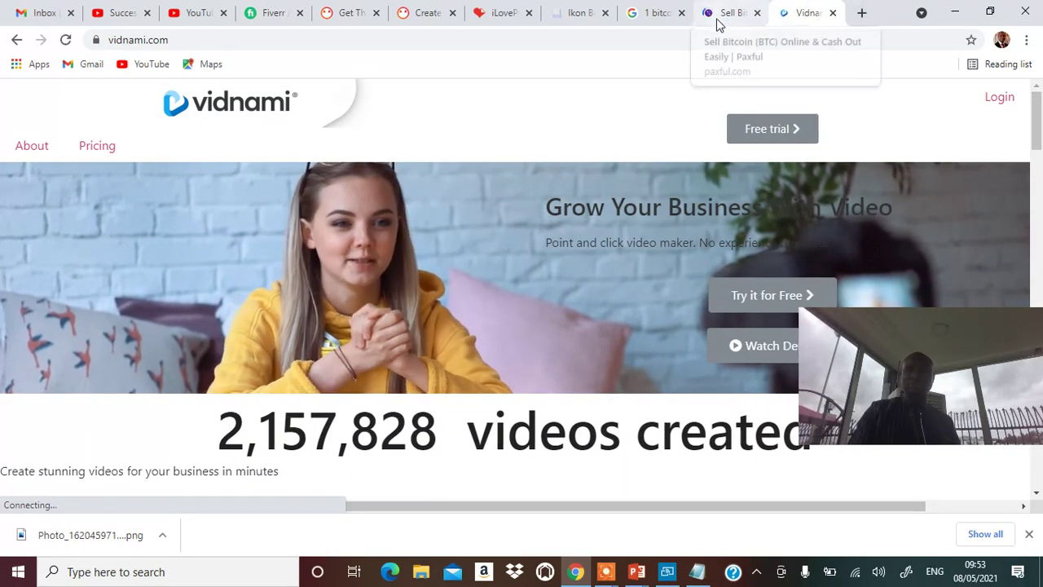
{"action": "left_click", "coordinate": [716, 18]}
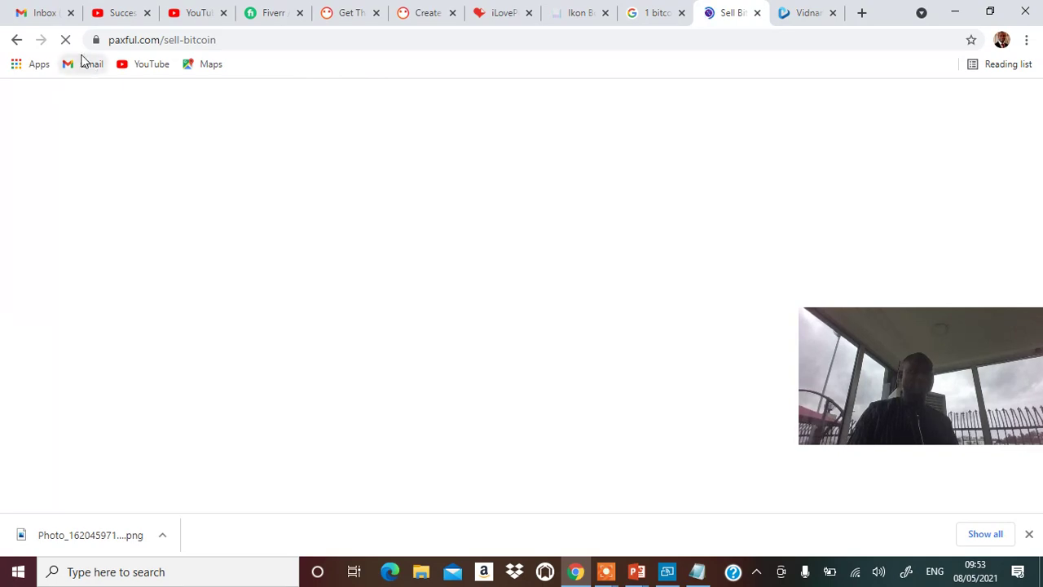
Open the Paxful home page, paxful.com, in another new tab.
{"action": "left_click", "coordinate": [861, 13]}
{"action": "type", "text": "pax"}
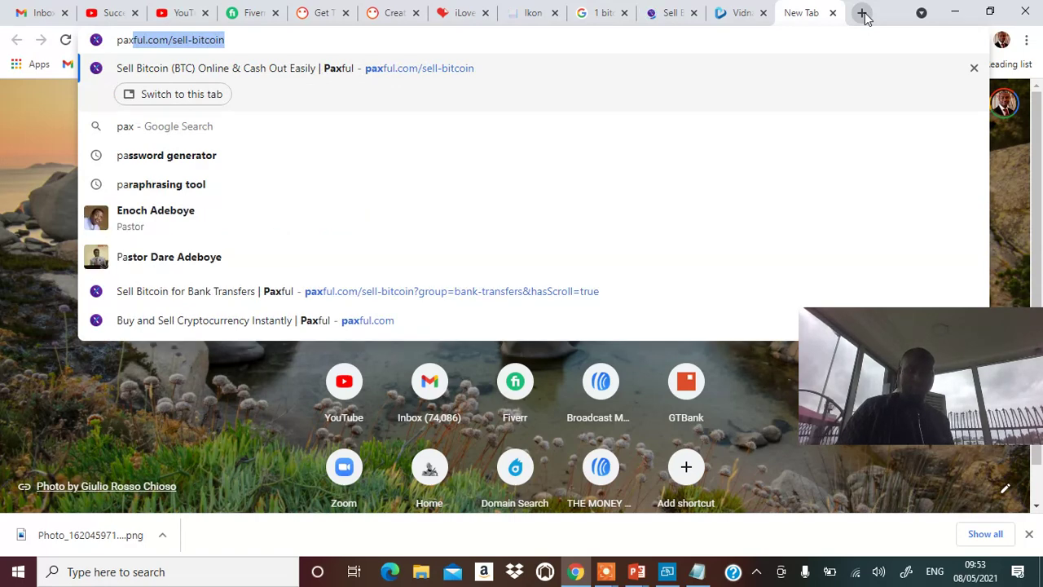
{"action": "left_click", "coordinate": [801, 35]}
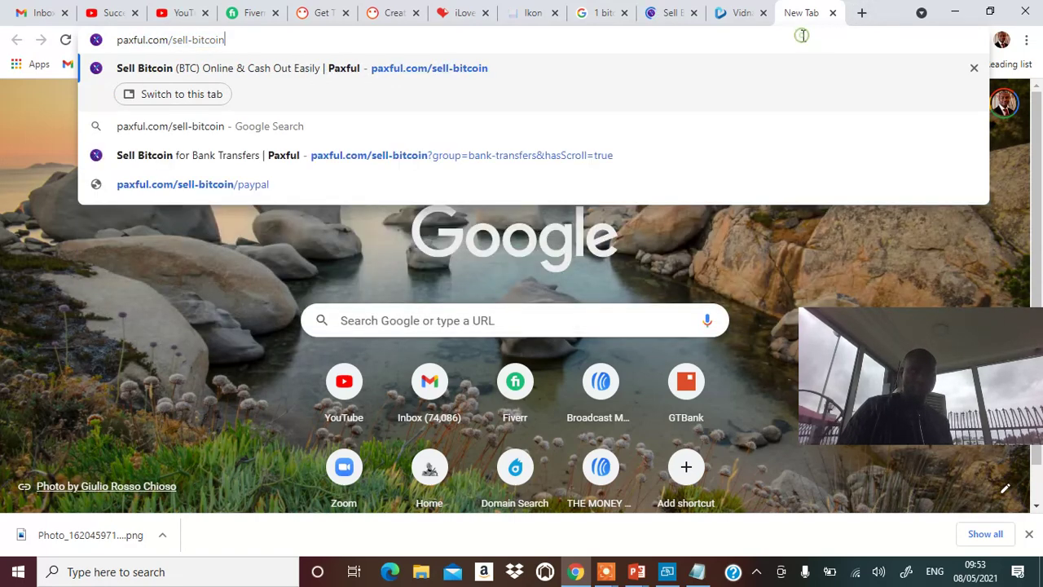
{"action": "key", "text": "BackSpace"}
{"action": "key", "text": "BackSpace"}
{"action": "key", "text": "BackSpace"}
{"action": "key", "text": "BackSpace"}
{"action": "key", "text": "BackSpace"}
{"action": "key", "text": "BackSpace"}
{"action": "key", "text": "BackSpace"}
{"action": "key", "text": "BackSpace"}
{"action": "key", "text": "BackSpace"}
{"action": "key", "text": "BackSpace"}
{"action": "key", "text": "BackSpace"}
{"action": "key", "text": "BackSpace"}
{"action": "key", "text": "BackSpace"}
{"action": "key", "text": "Return"}
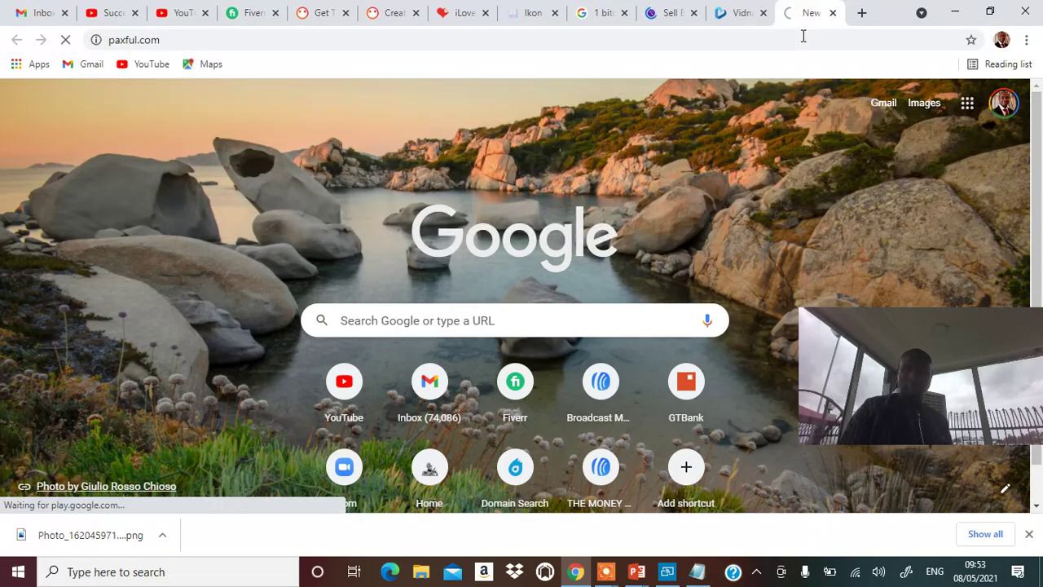
Open a fresh tab and load YouTube from its shortcut.
{"action": "left_click", "coordinate": [742, 14]}
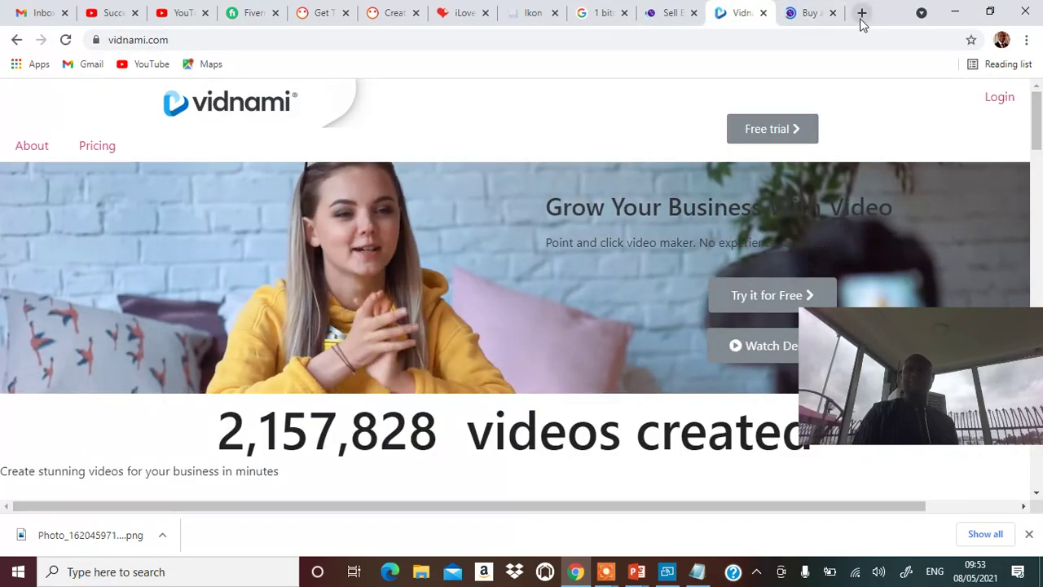
{"action": "left_click", "coordinate": [861, 21]}
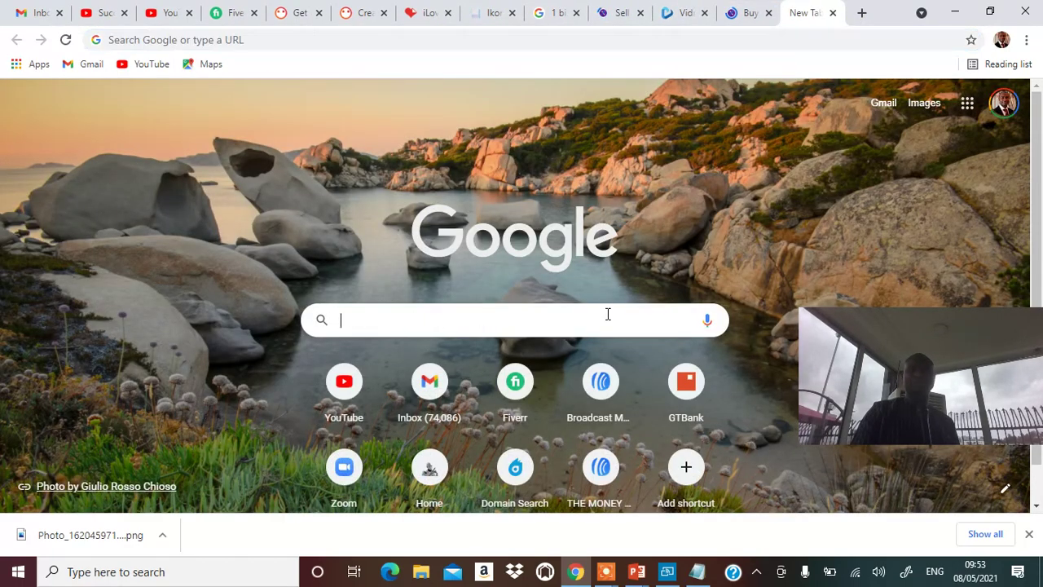
{"action": "left_click", "coordinate": [607, 315]}
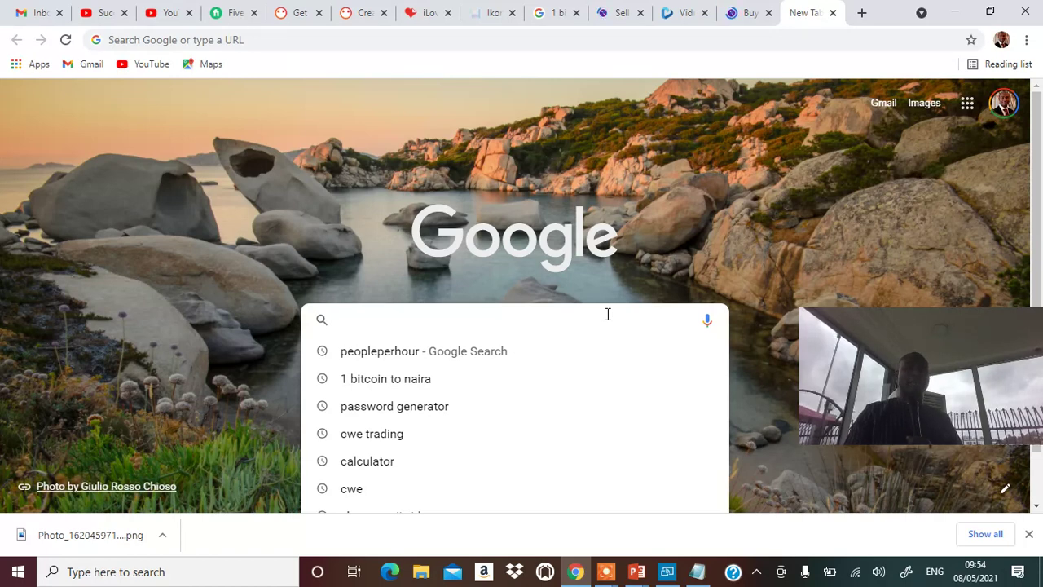
{"action": "left_click", "coordinate": [149, 65]}
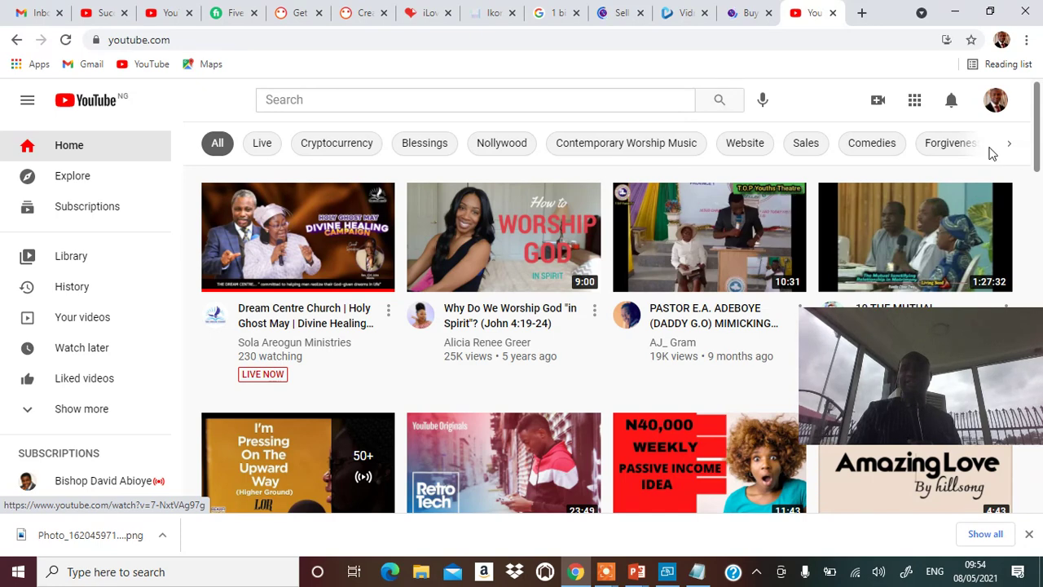
Go to the account's own YouTube channel and pause the featured video.
{"action": "left_click", "coordinate": [995, 106]}
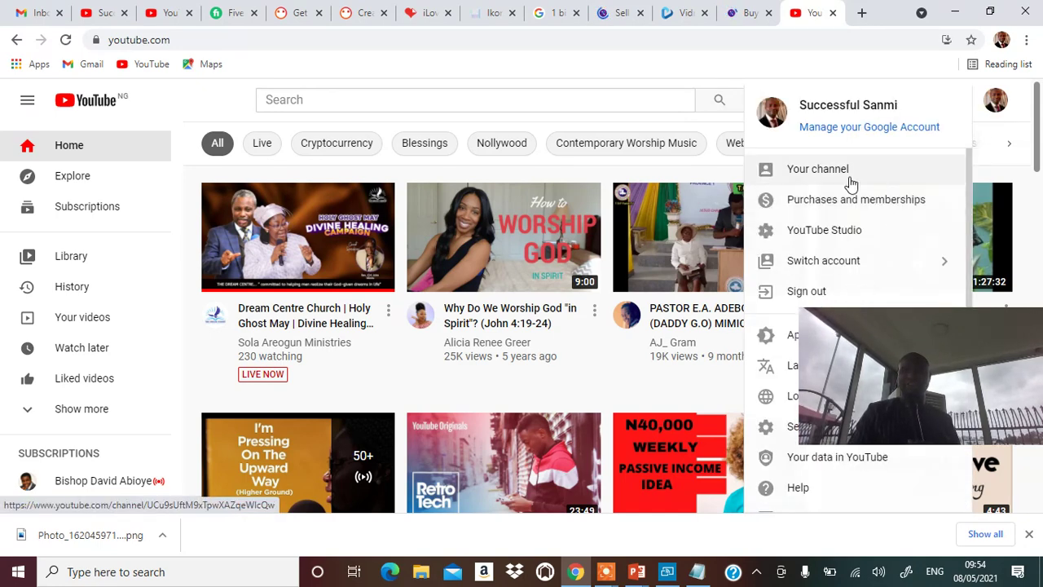
{"action": "left_click", "coordinate": [845, 172]}
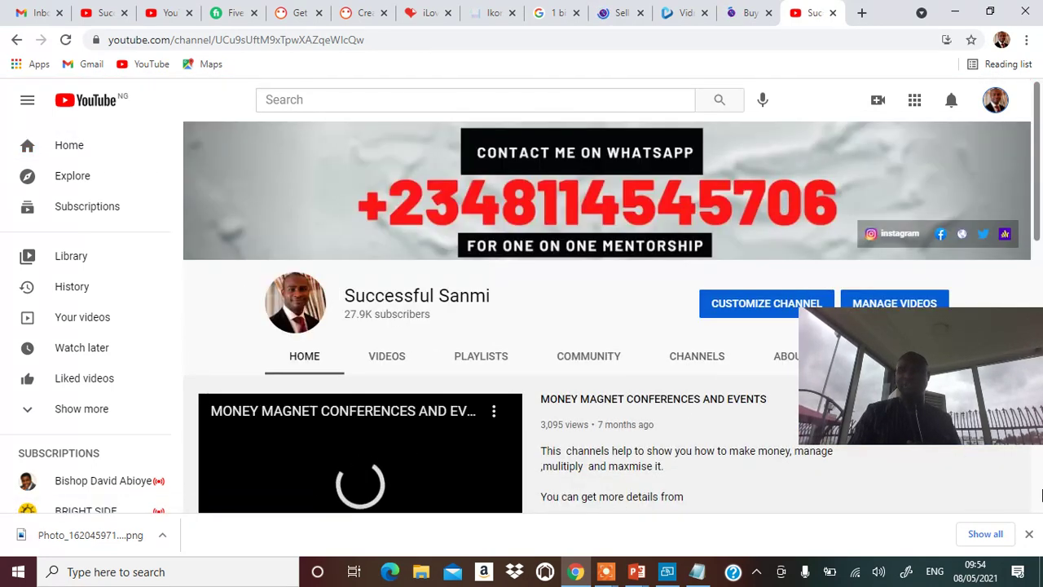
{"action": "scroll", "coordinate": [624, 348], "scroll_direction": "down", "scroll_amount": 5}
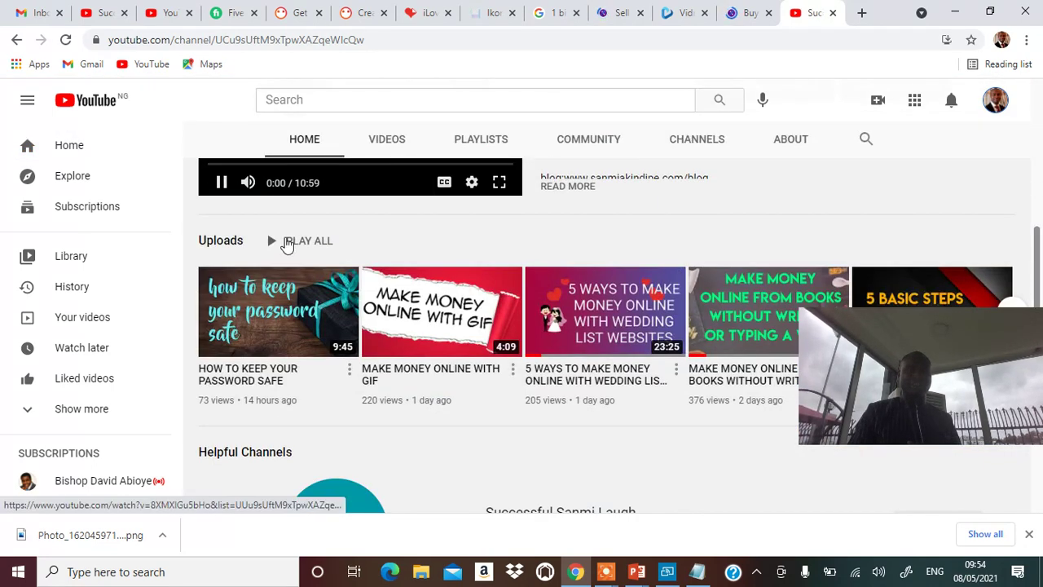
{"action": "left_click", "coordinate": [222, 191]}
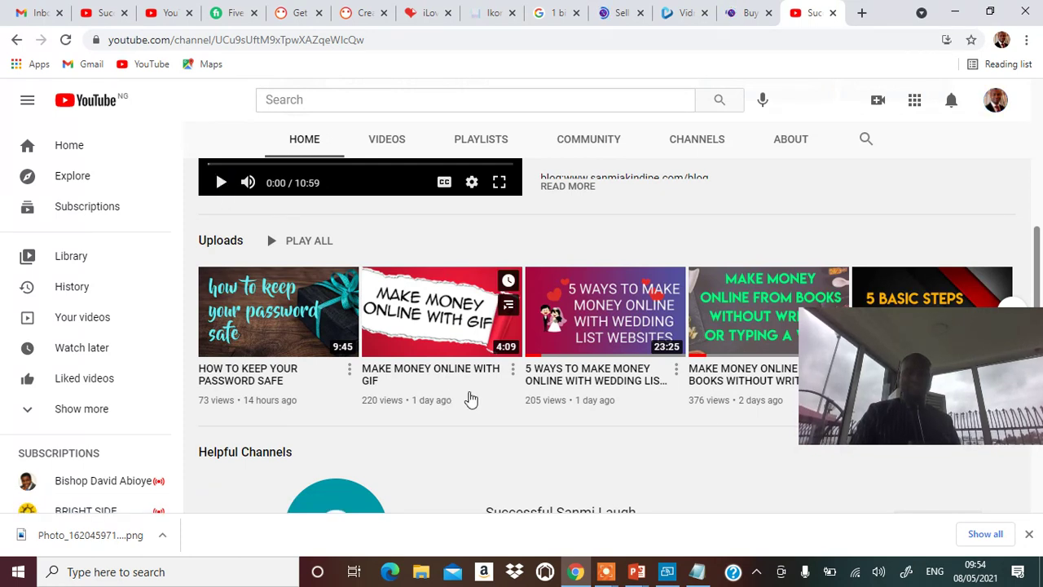
Show the channel's Videos list and browse the uploads, newest 'HOW TO KEEP YOUR PASSWORD SAFE'.
{"action": "left_click", "coordinate": [388, 140]}
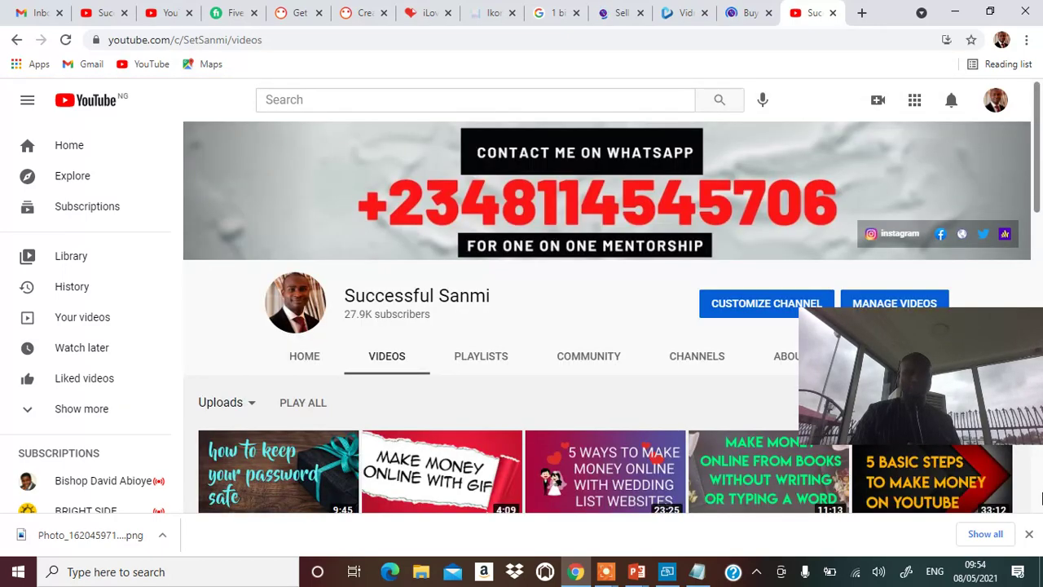
{"action": "scroll", "coordinate": [1040, 497], "scroll_direction": "down", "scroll_amount": 5}
{"action": "scroll", "coordinate": [1040, 498], "scroll_direction": "down", "scroll_amount": 8}
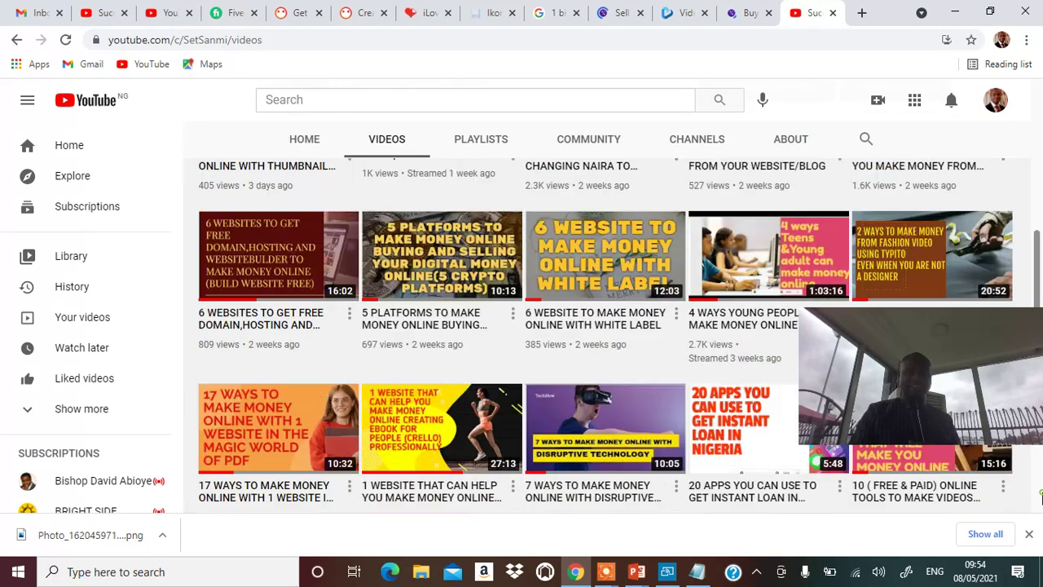
{"action": "scroll", "coordinate": [1040, 171], "scroll_direction": "up", "scroll_amount": 6}
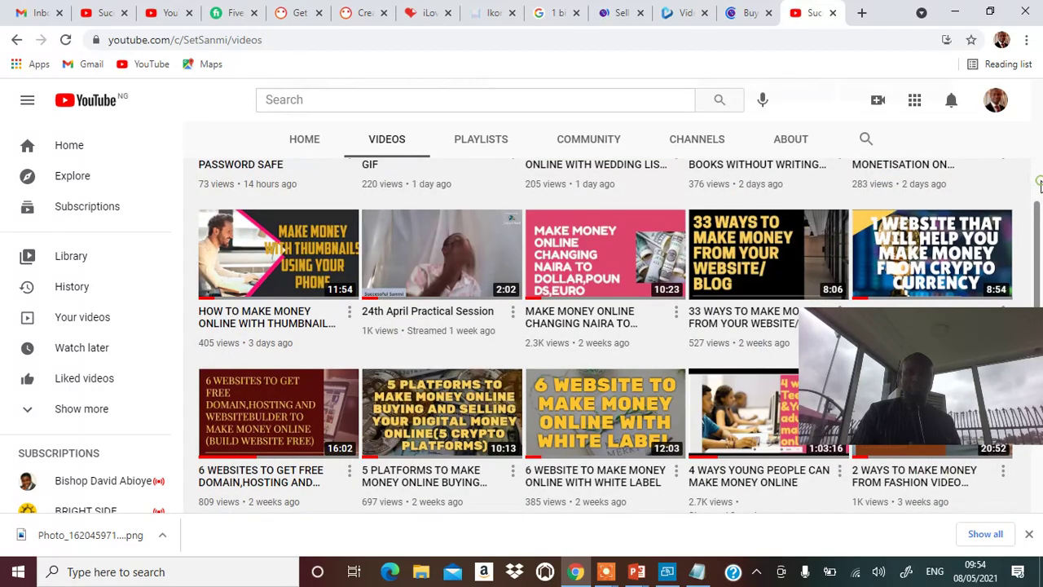
{"action": "left_click_drag", "start_coordinate": [1040, 186], "coordinate": [1036, 155]}
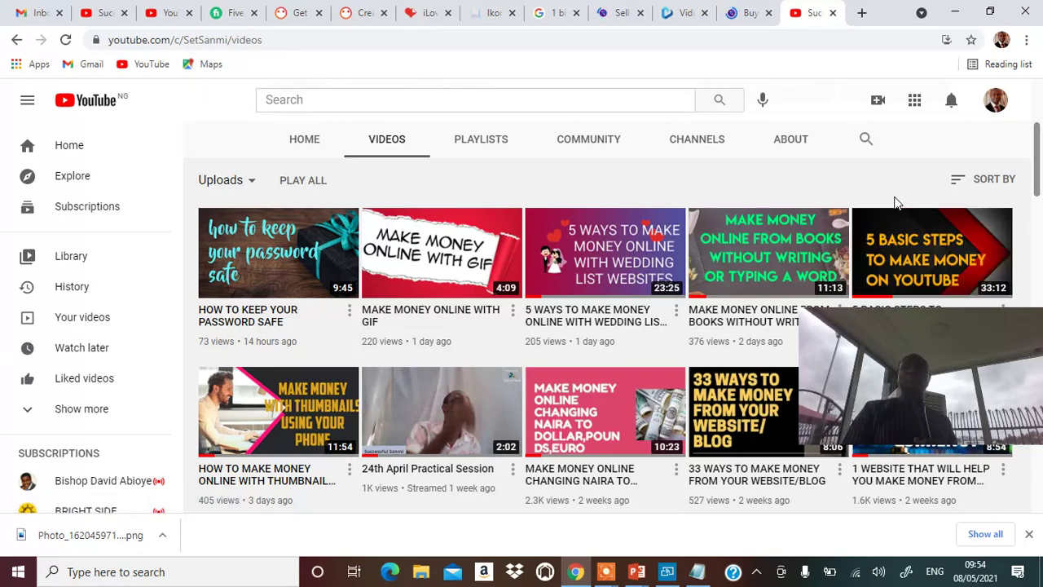
{"action": "mouse_move", "coordinate": [894, 245]}
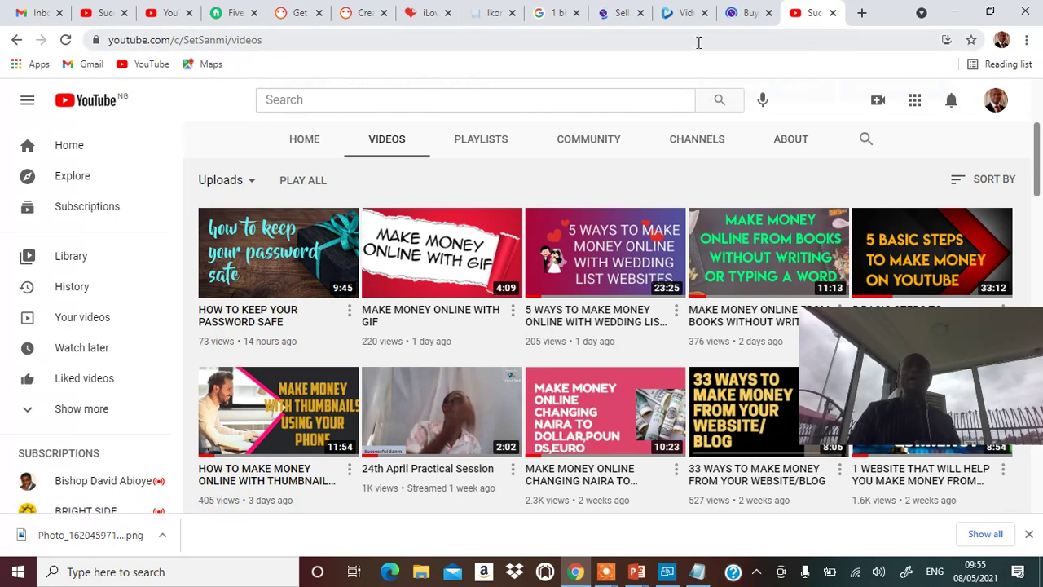
{"action": "mouse_move", "coordinate": [756, 234]}
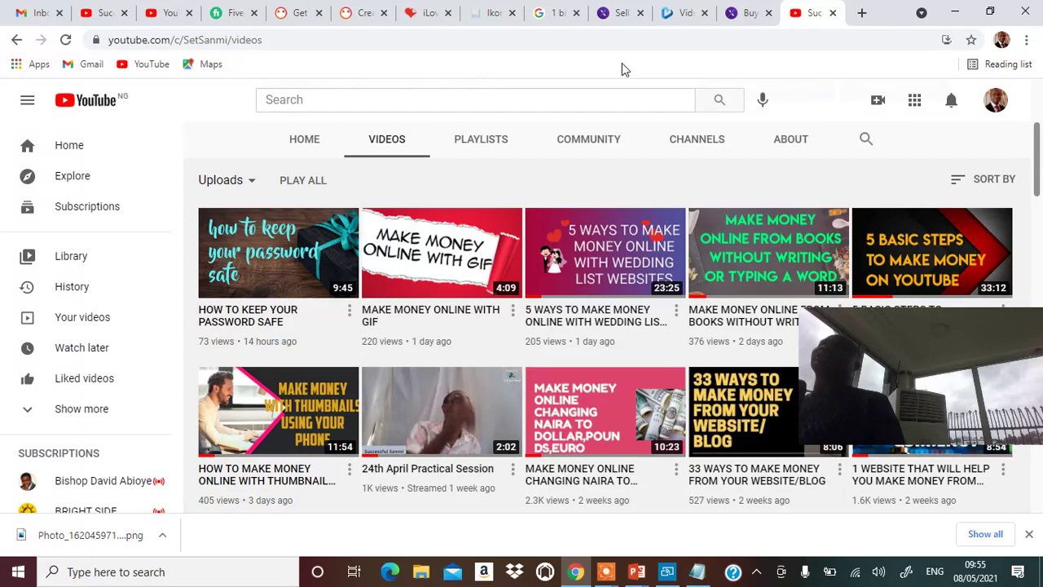
Search Google for the benefits of exercise and open the Healthline article.
{"action": "left_click", "coordinate": [862, 13]}
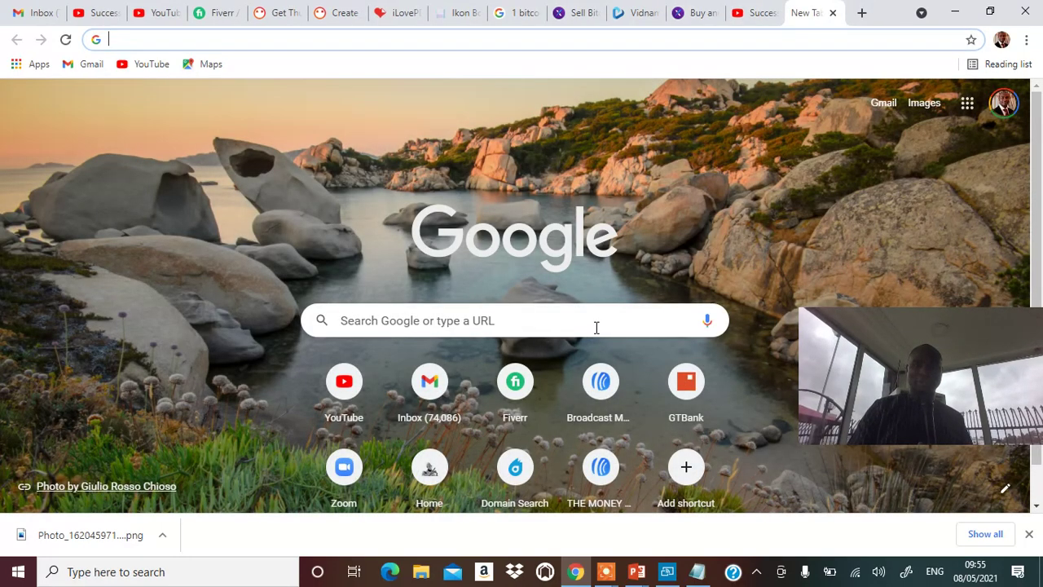
{"action": "left_click", "coordinate": [595, 327]}
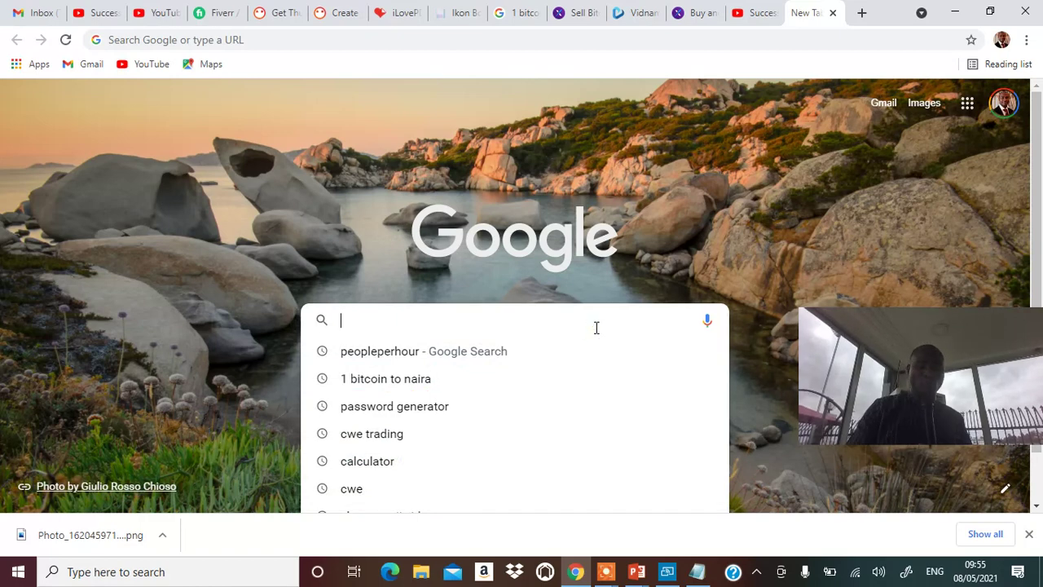
{"action": "type", "text": "benefits of daily exercise"}
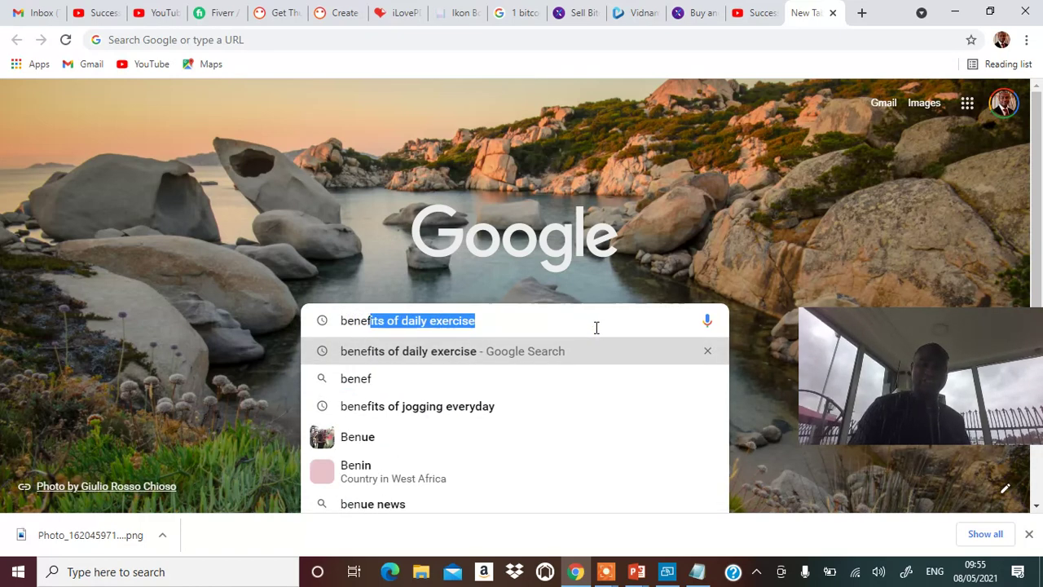
{"action": "key", "text": "Return"}
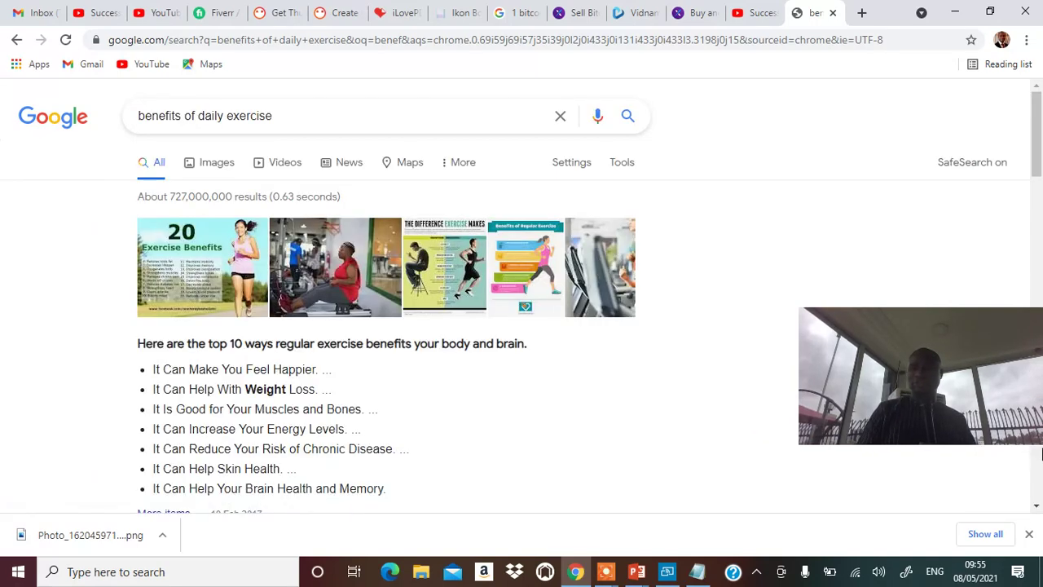
{"action": "scroll", "coordinate": [1041, 481], "scroll_direction": "down", "scroll_amount": 5}
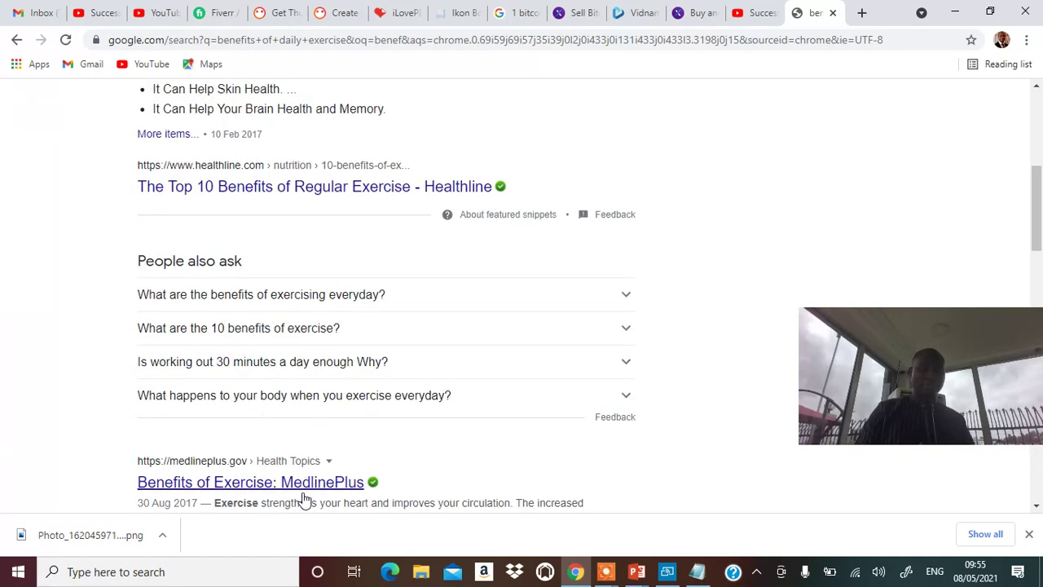
{"action": "left_click", "coordinate": [407, 201]}
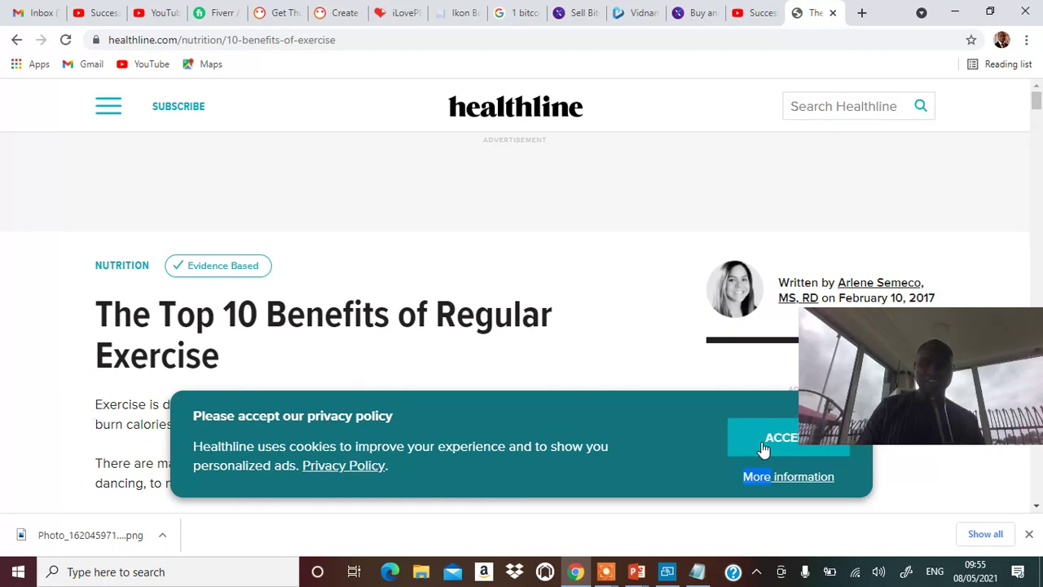
Select the 'It Can Make You Feel Happier' section through 'perception of pain (1)', then switch to Vidnami.
{"action": "left_click", "coordinate": [783, 446]}
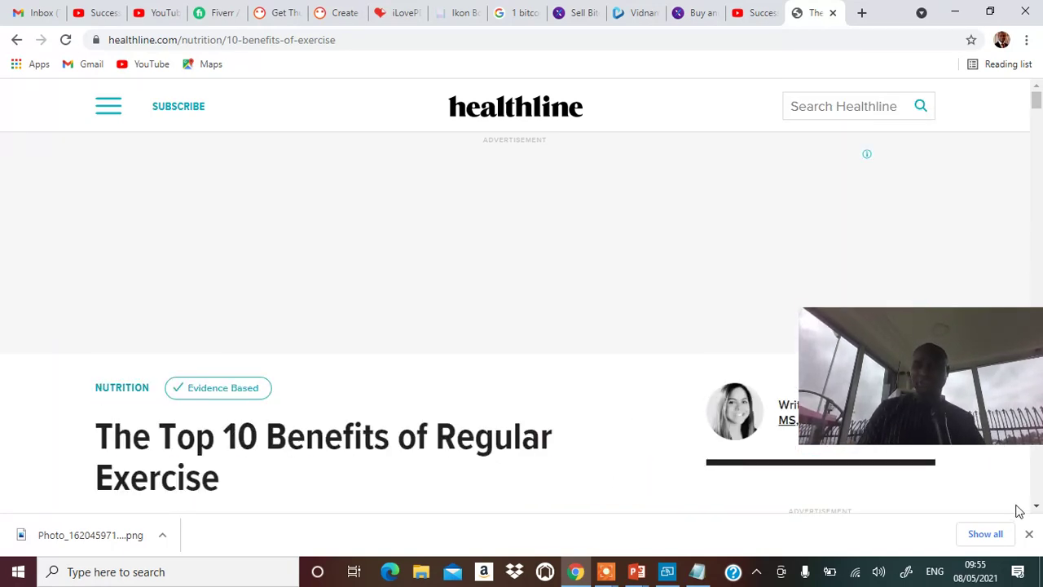
{"action": "scroll", "coordinate": [1037, 510], "scroll_direction": "down", "scroll_amount": 4}
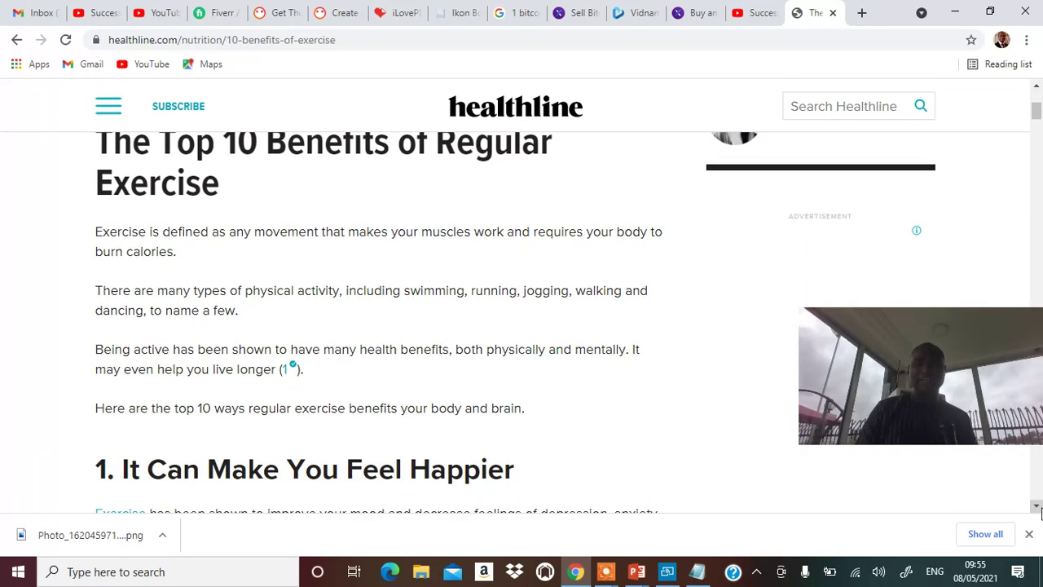
{"action": "scroll", "coordinate": [1037, 511], "scroll_direction": "down", "scroll_amount": 3}
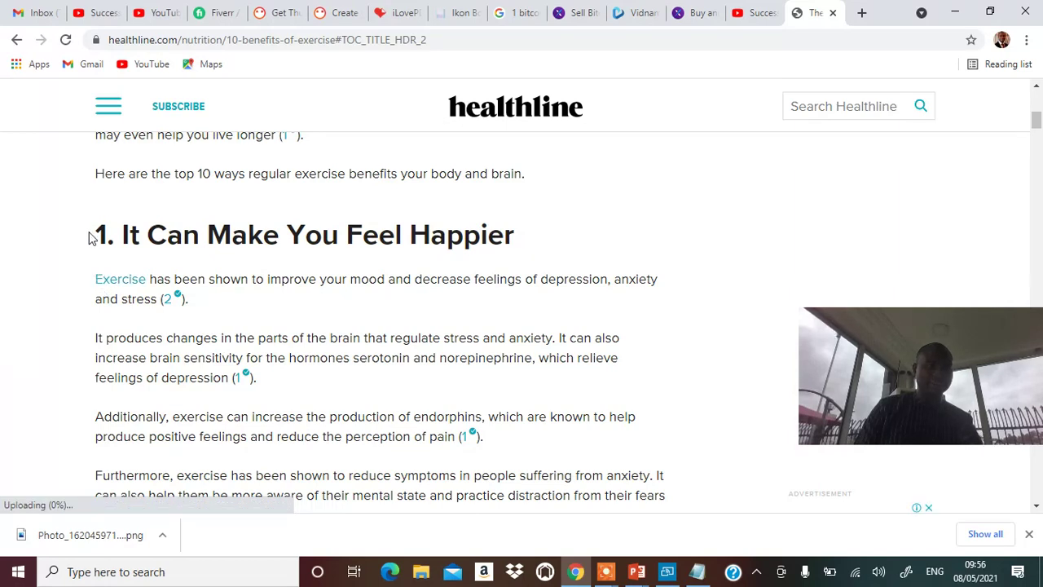
{"action": "triple_click", "coordinate": [126, 245]}
{"action": "key", "text": "shift+Down"}
{"action": "key", "text": "shift+Down"}
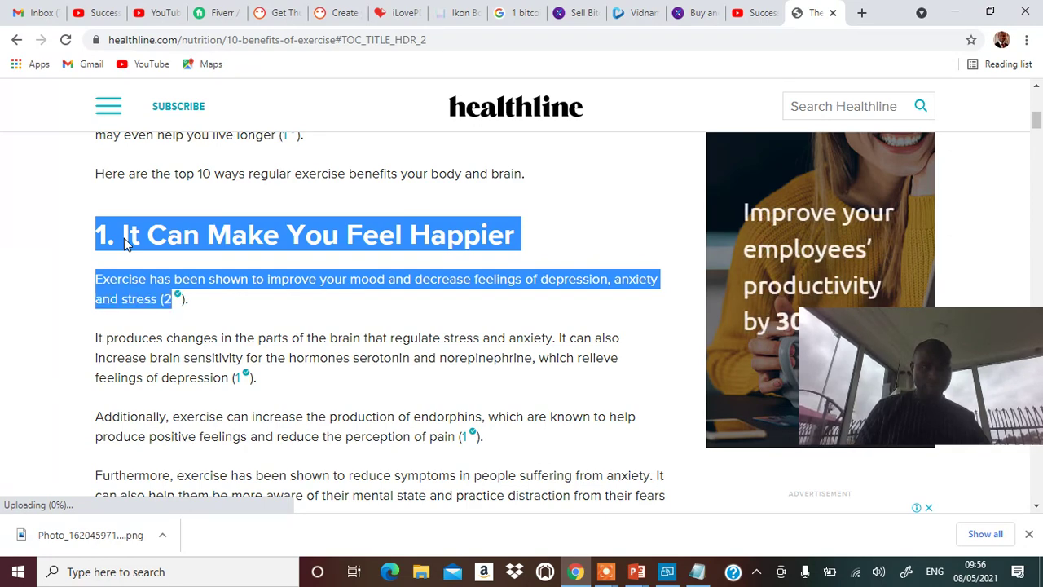
{"action": "left_click", "coordinate": [507, 438], "text": "shift"}
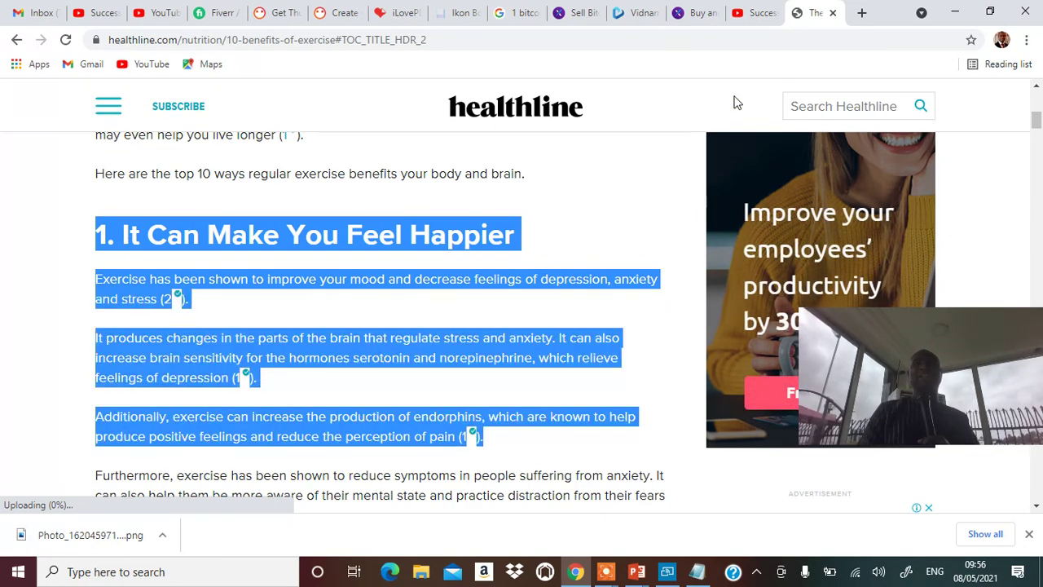
{"action": "left_click", "coordinate": [633, 13]}
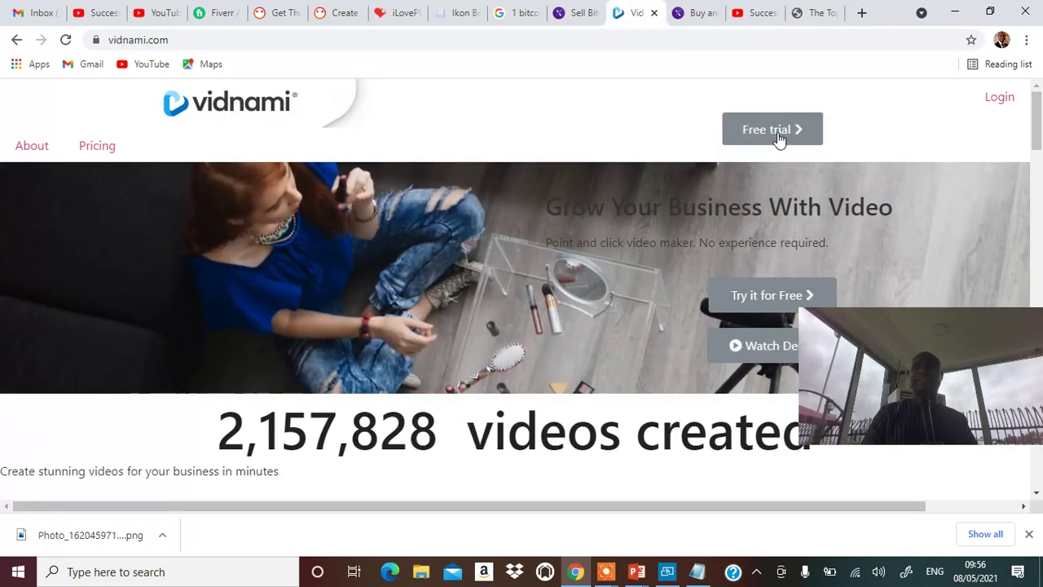
Log in to Vidnami, create a new video, and apply the first Cool Blue template.
{"action": "left_click", "coordinate": [997, 102]}
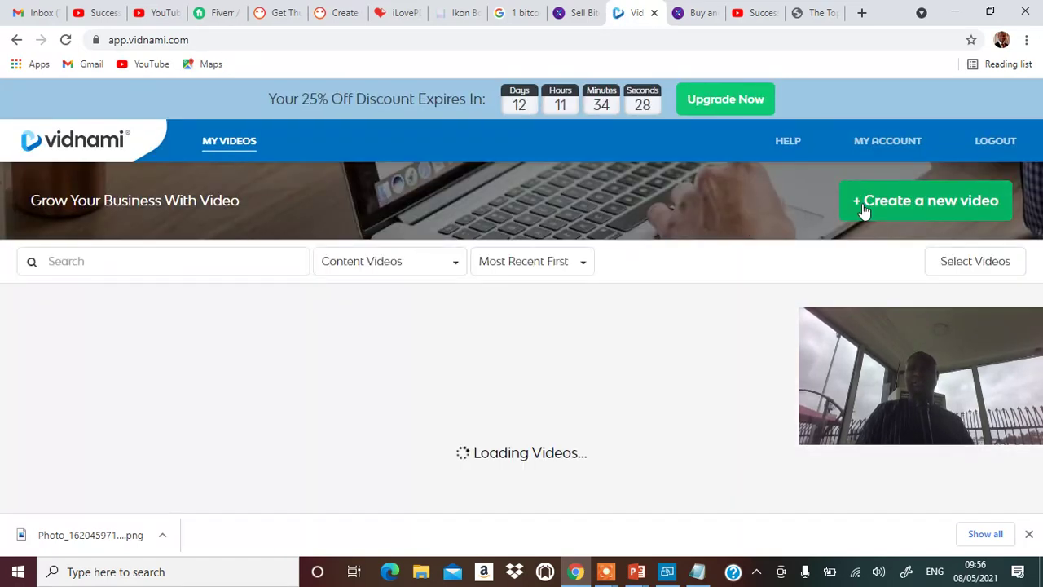
{"action": "left_click", "coordinate": [861, 209]}
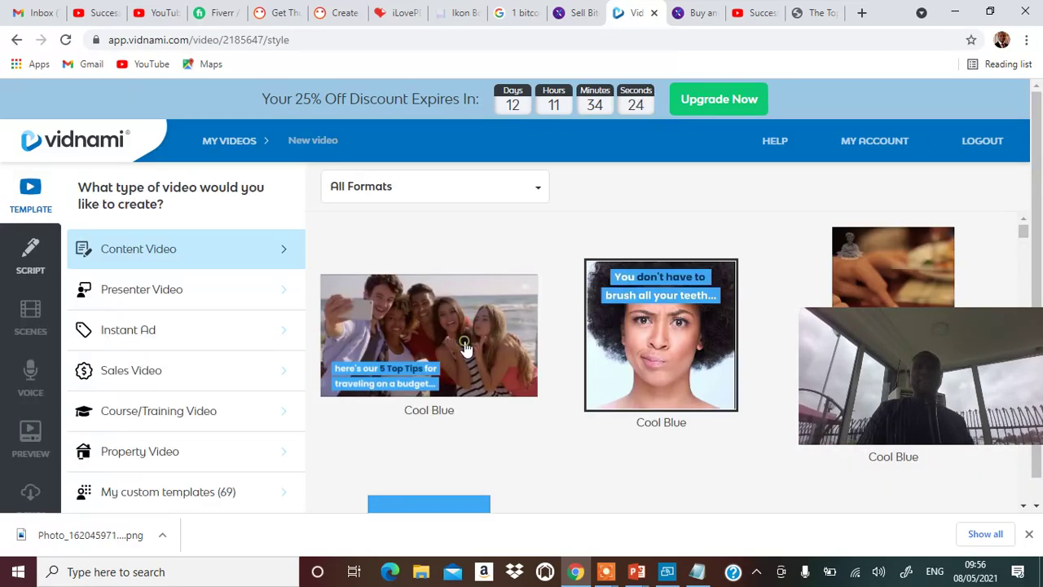
{"action": "left_click", "coordinate": [464, 346]}
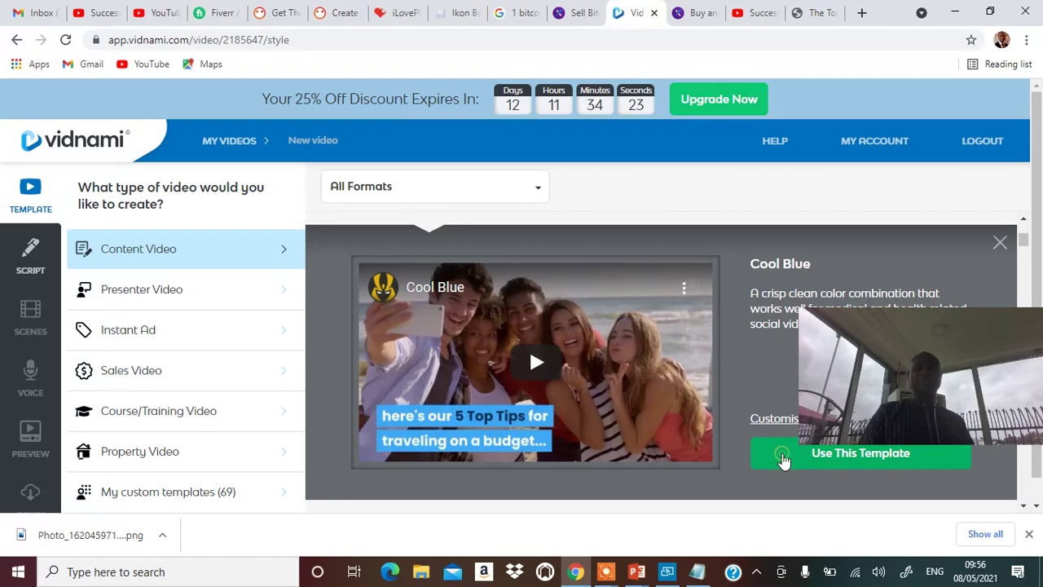
{"action": "left_click", "coordinate": [782, 460]}
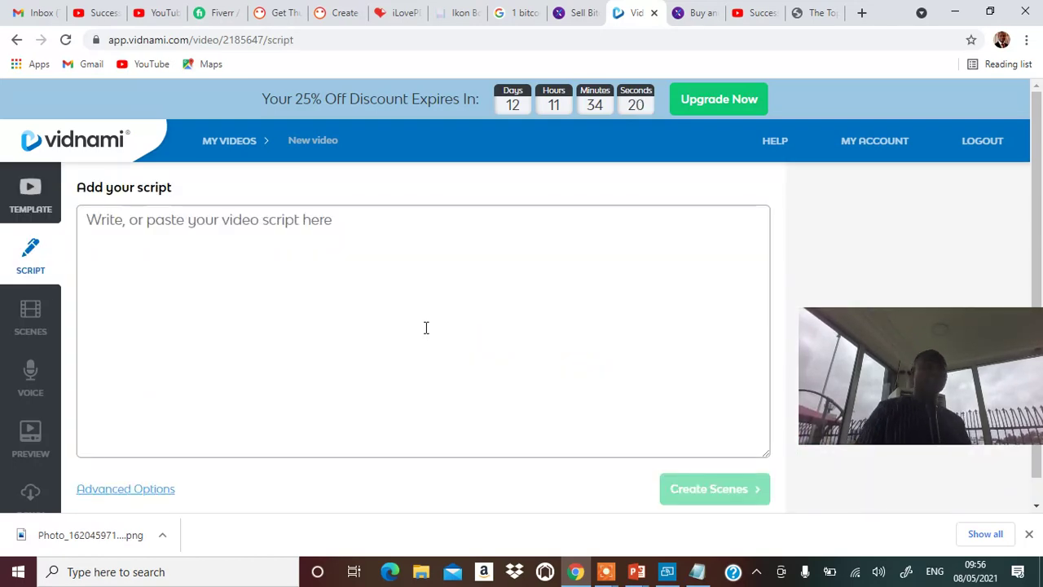
Paste the 'It Can Make You Feel Happier' text as the script, create scenes, and build the preview.
{"action": "type", "text": "1. It Can Make You Feel Happier Exercise has been shown to improve your mood and decrease feelings of depression, anxiety and stress (2Trusted Source).  It produces changes in the parts of the brain that regulate stress and anxiety. It can also increase brain sensitivity for the hormones serotonin and norepinephrine, which relieve feelings of depression (1Trusted Source).  Additionally, exercise can increase the production of endorphins, which are known to help produce positive feelings and reduce the perception of pain (1Trusted Source)."}
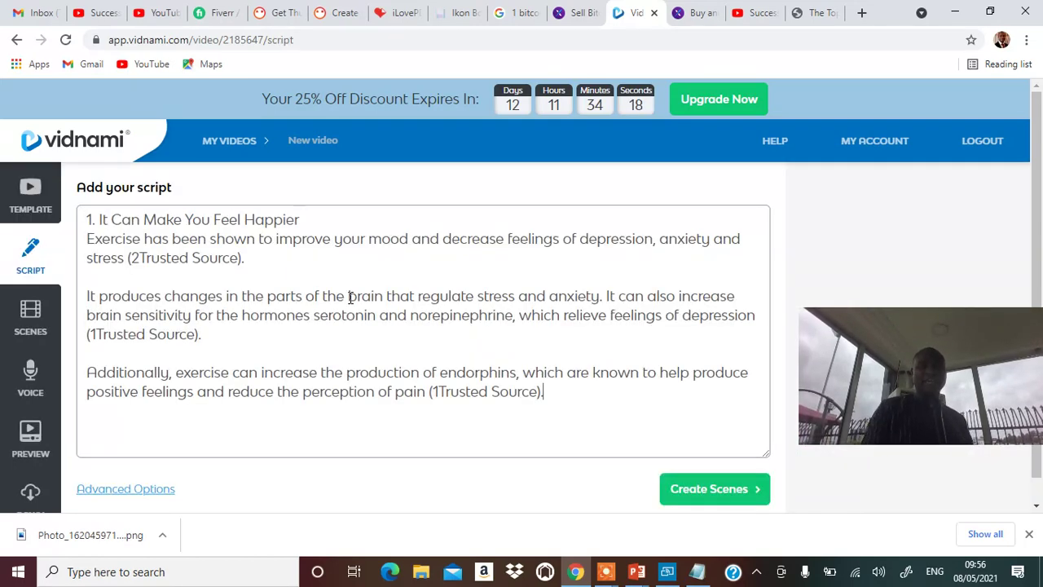
{"action": "left_click", "coordinate": [704, 489]}
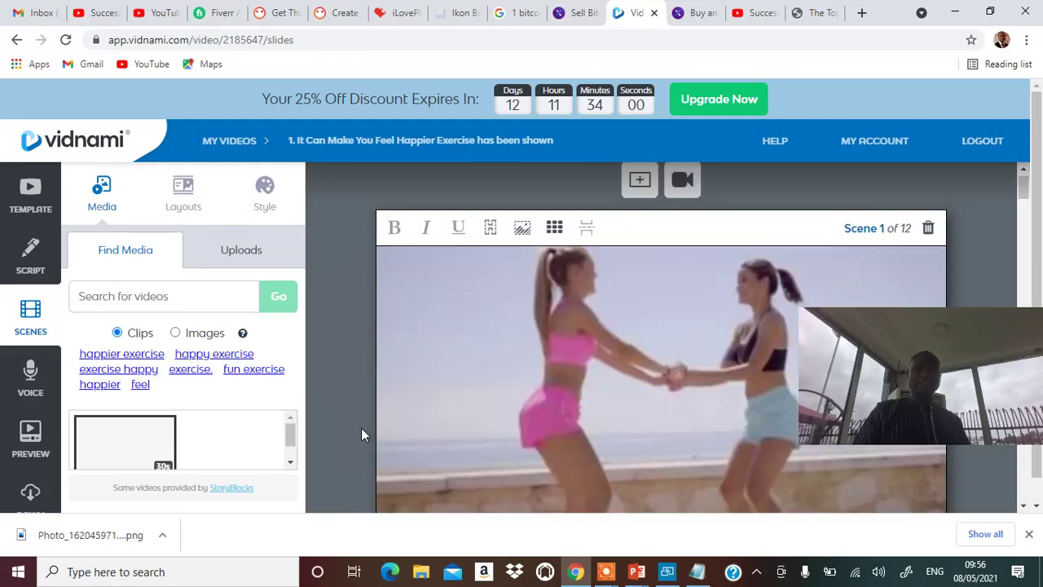
{"action": "left_click", "coordinate": [38, 383]}
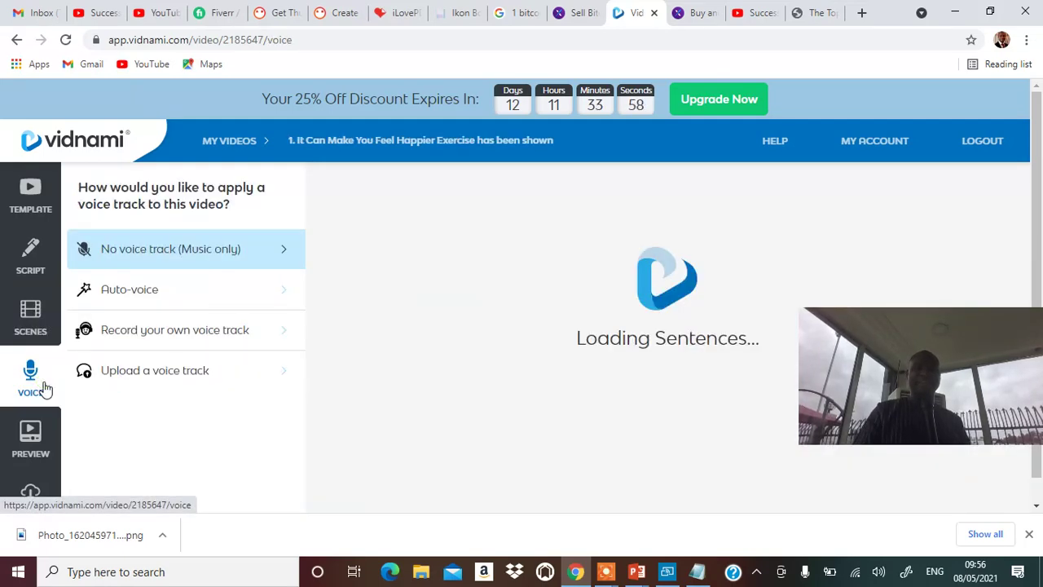
{"action": "left_click", "coordinate": [647, 373]}
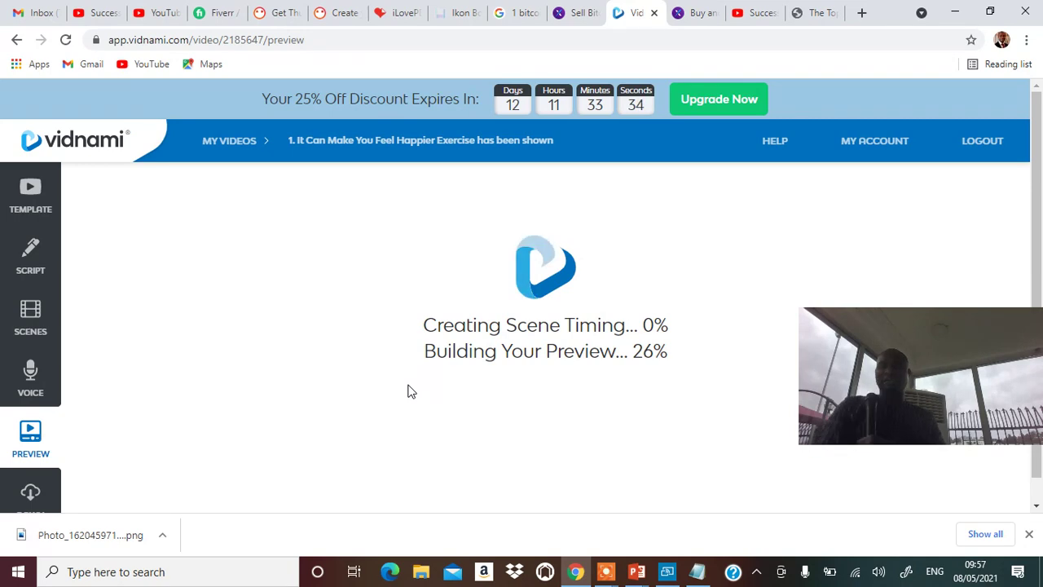
{"action": "left_click", "coordinate": [857, 575]}
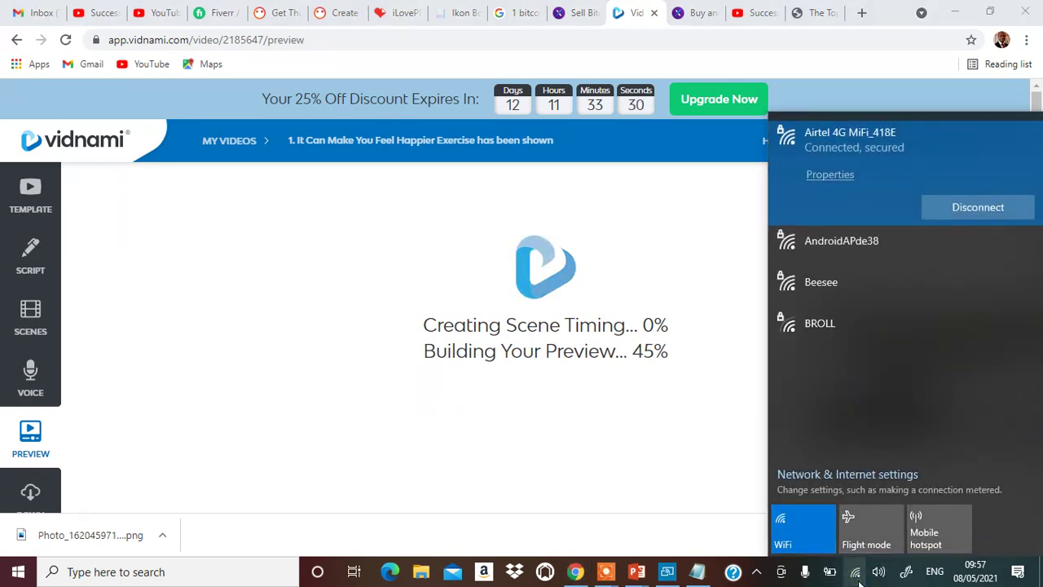
{"action": "left_click", "coordinate": [857, 577]}
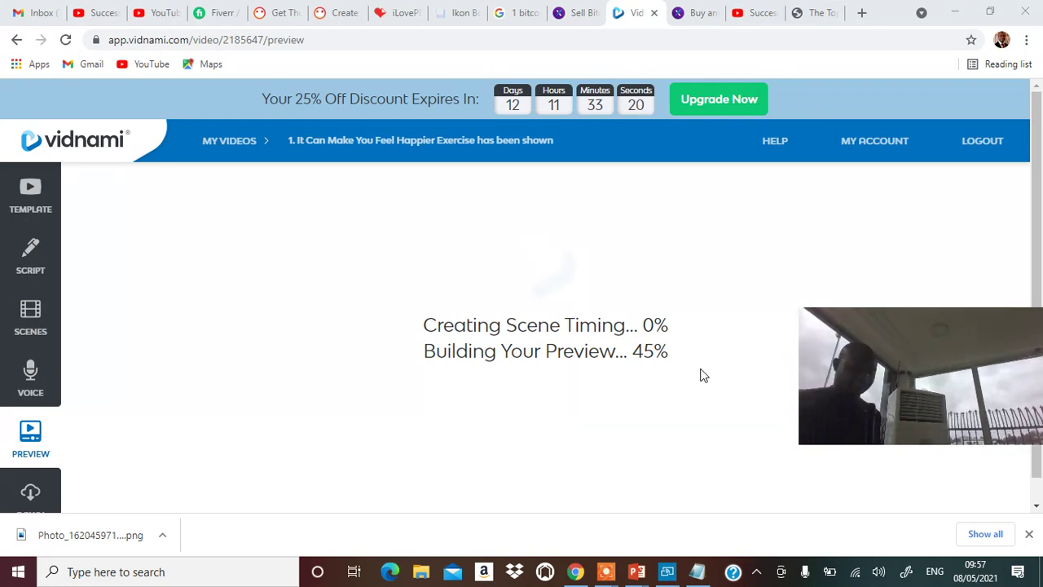
Search 'notepad' in Windows Search, launch it, and bring the empty Untitled Notepad forward.
{"action": "left_click", "coordinate": [250, 572]}
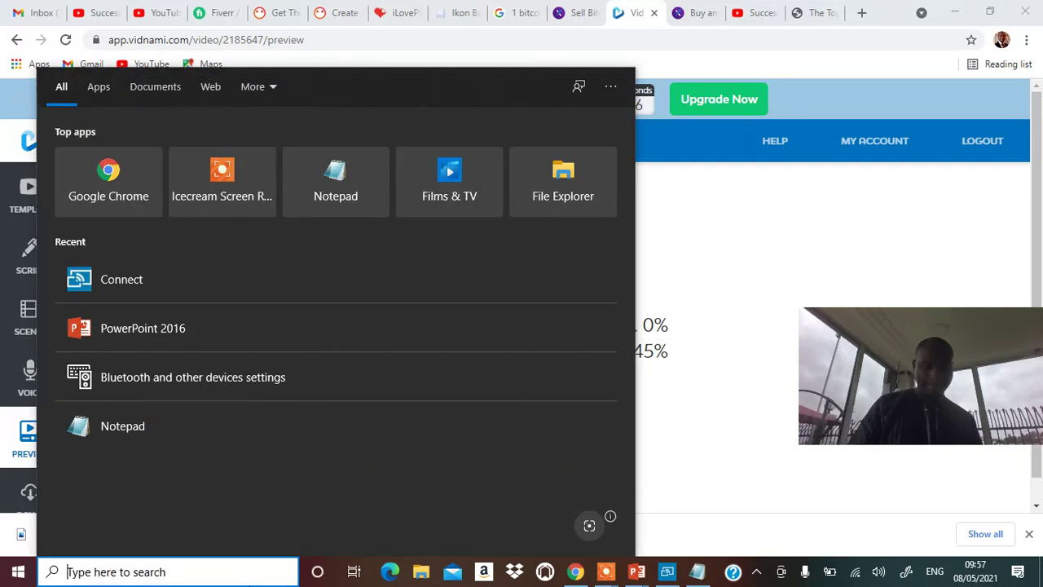
{"action": "type", "text": "notep"}
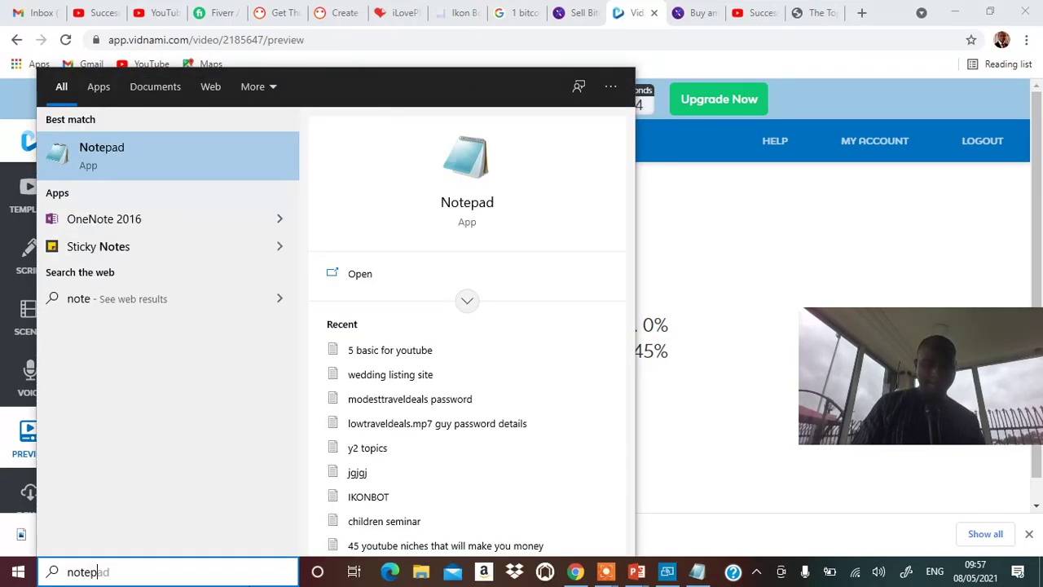
{"action": "type", "text": "ad"}
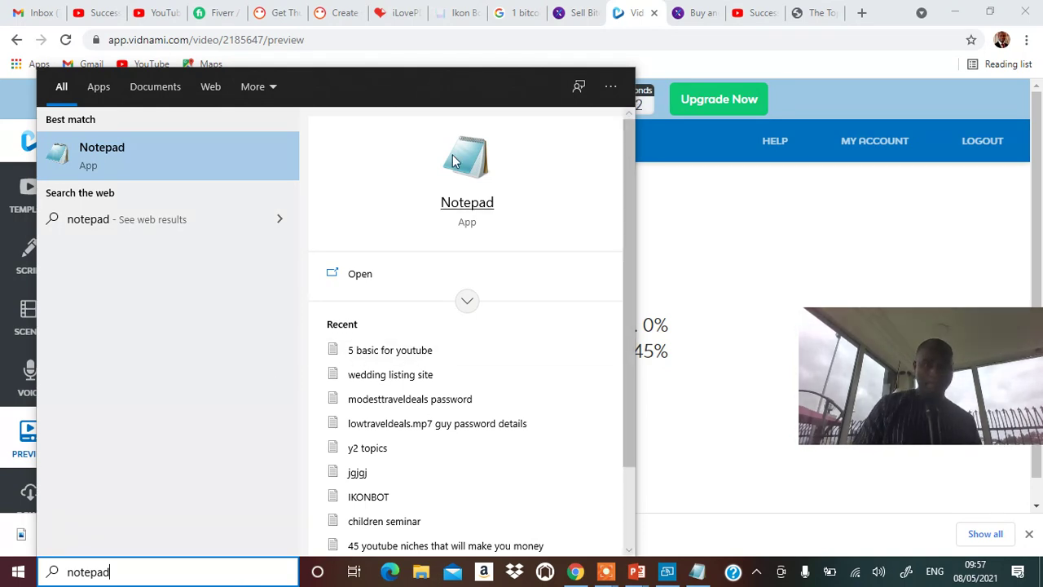
{"action": "left_click", "coordinate": [454, 161]}
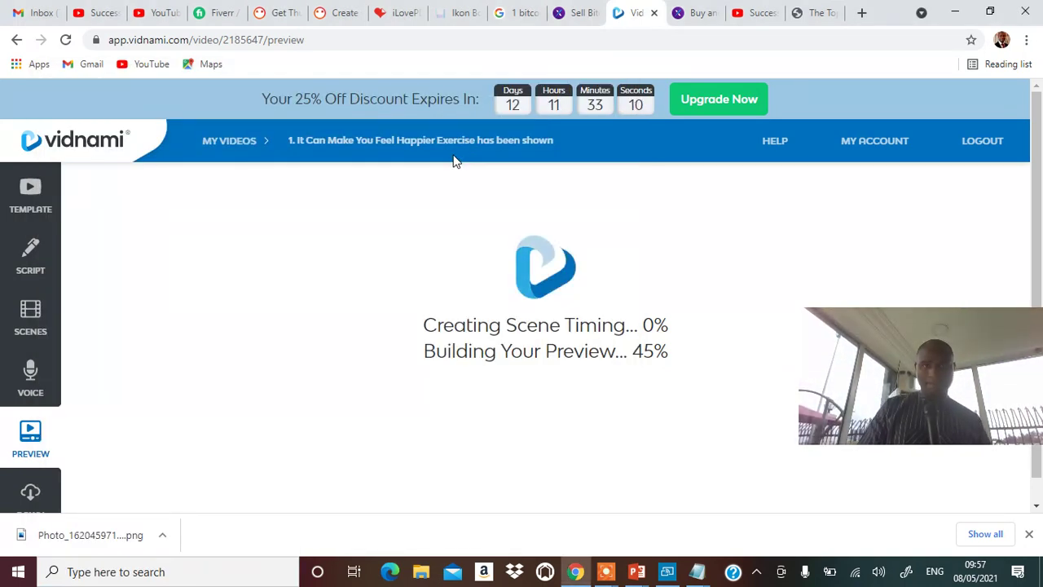
{"action": "mouse_move", "coordinate": [696, 571]}
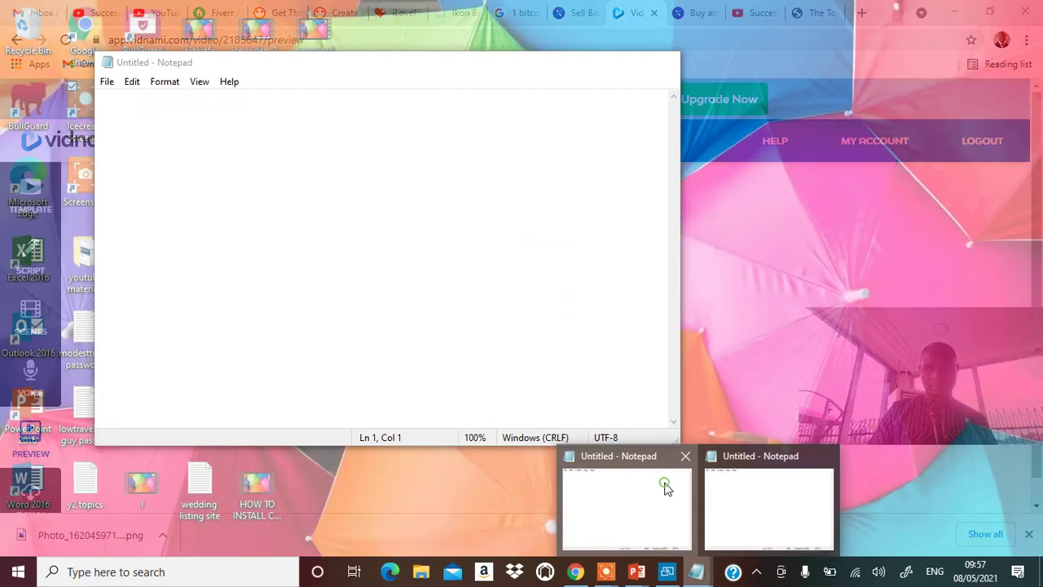
{"action": "left_click", "coordinate": [667, 486]}
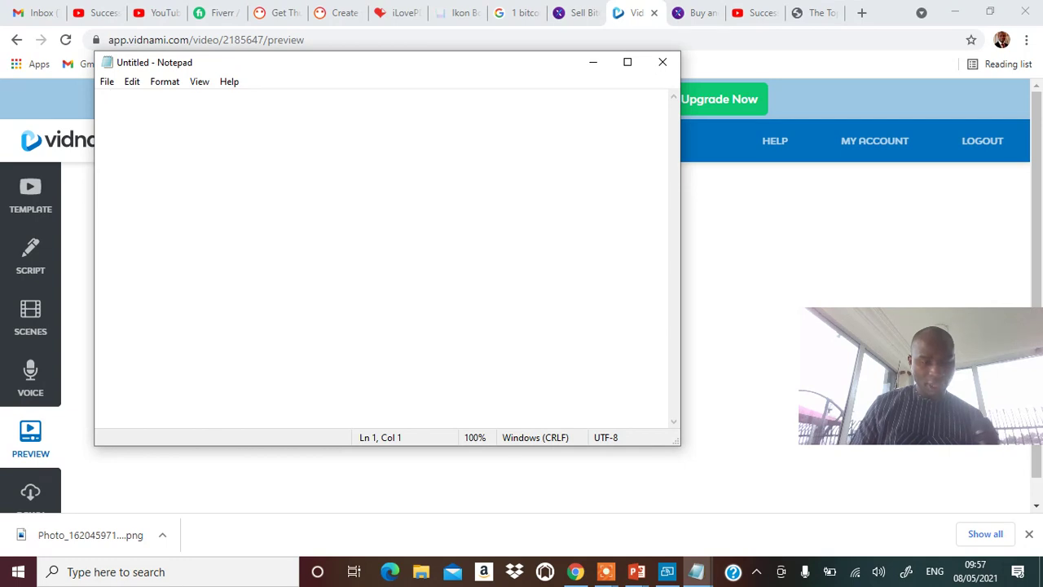
Complete the first entry's account holder name and add the phone number beneath it.
{"action": "type", "text": "accou"}
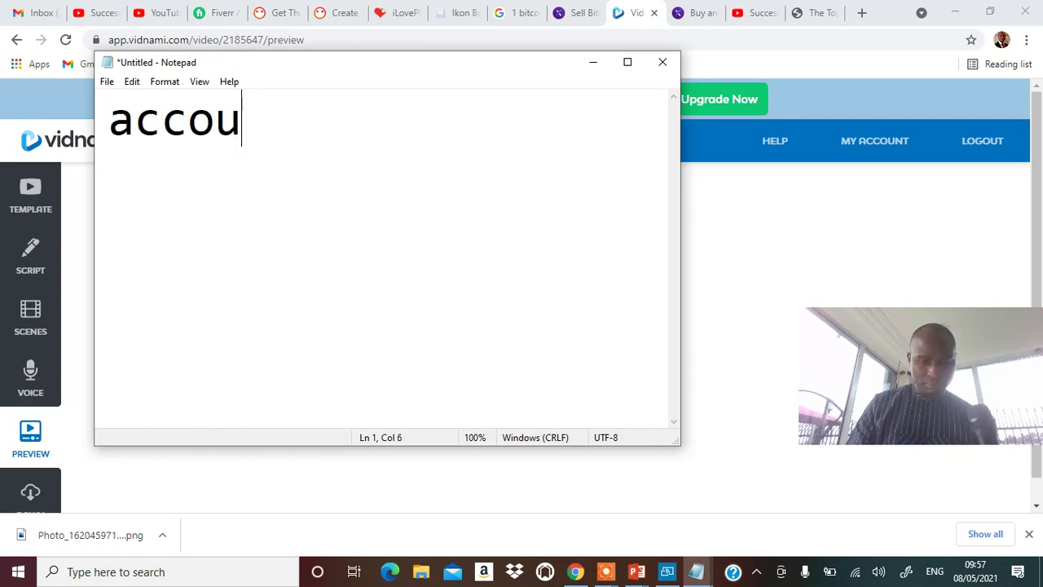
{"action": "type", "text": "nt number"}
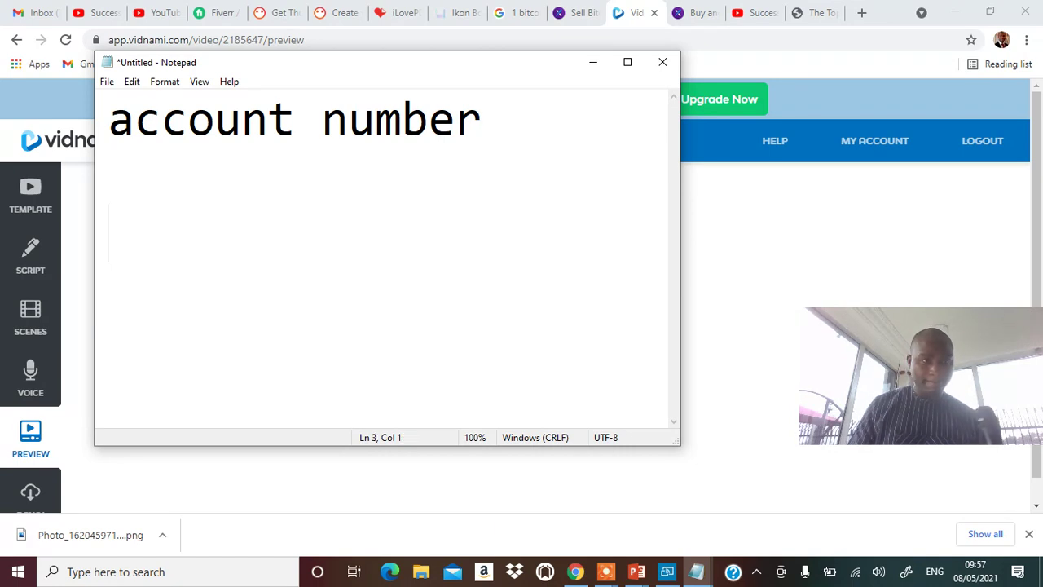
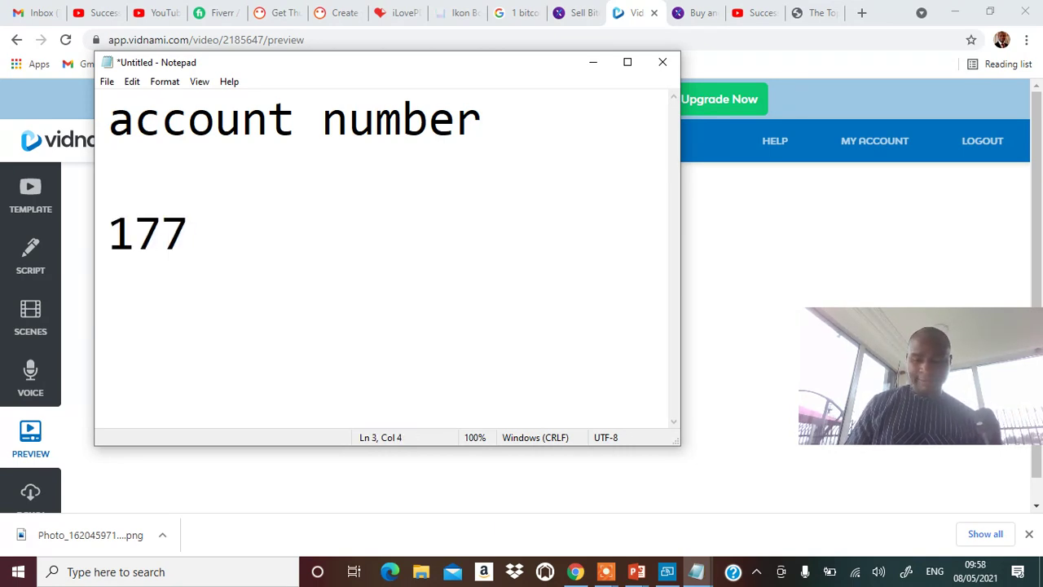
{"action": "type", "text": "s"}
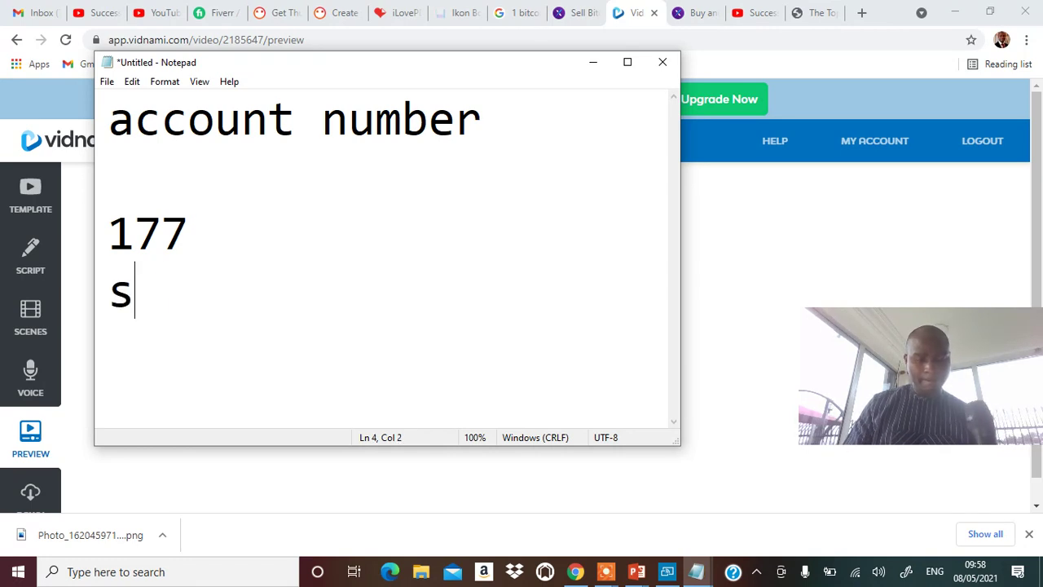
{"action": "type", "text": "et consultancy service"}
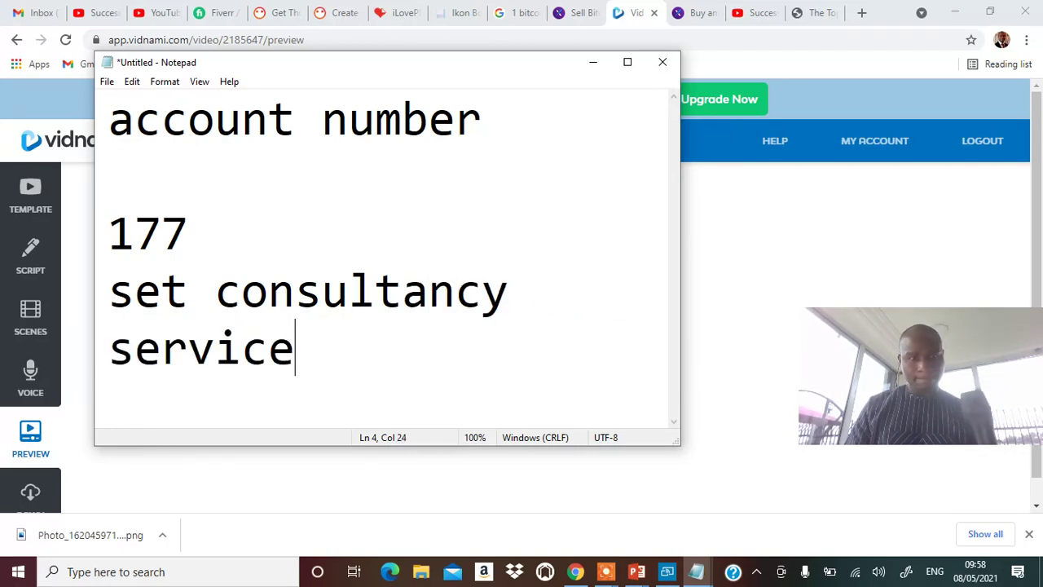
{"action": "type", "text": "s"}
{"action": "key", "text": "Return"}
{"action": "key", "text": "Return"}
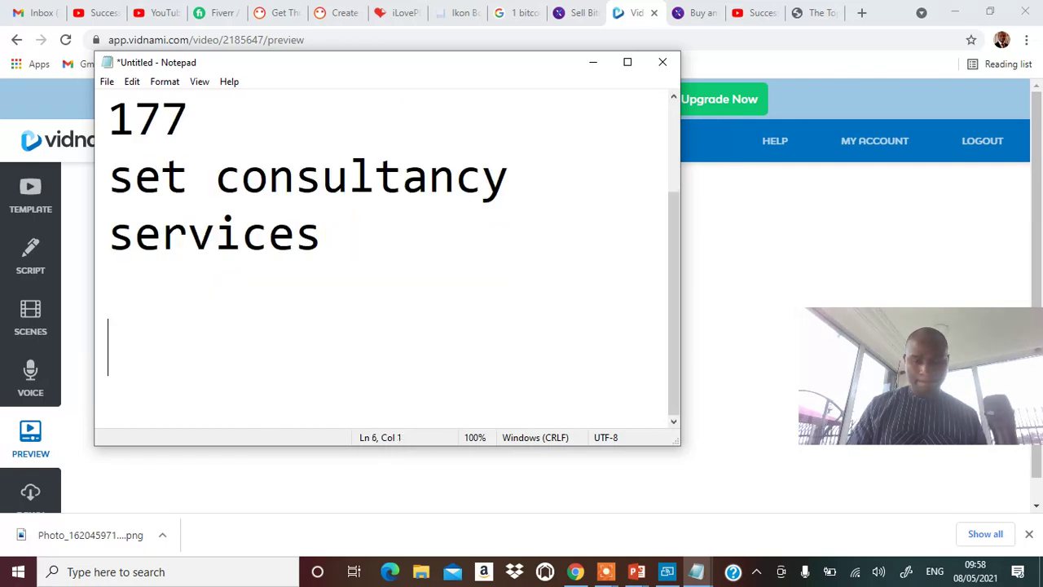
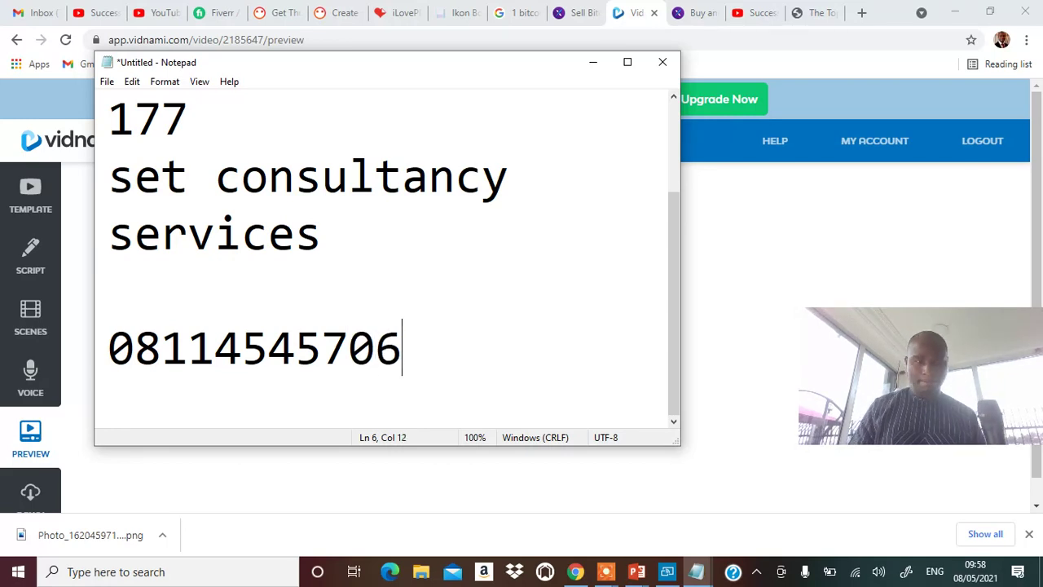
{"action": "key", "text": "Return"}
{"action": "key", "text": "Return"}
{"action": "key", "text": "Return"}
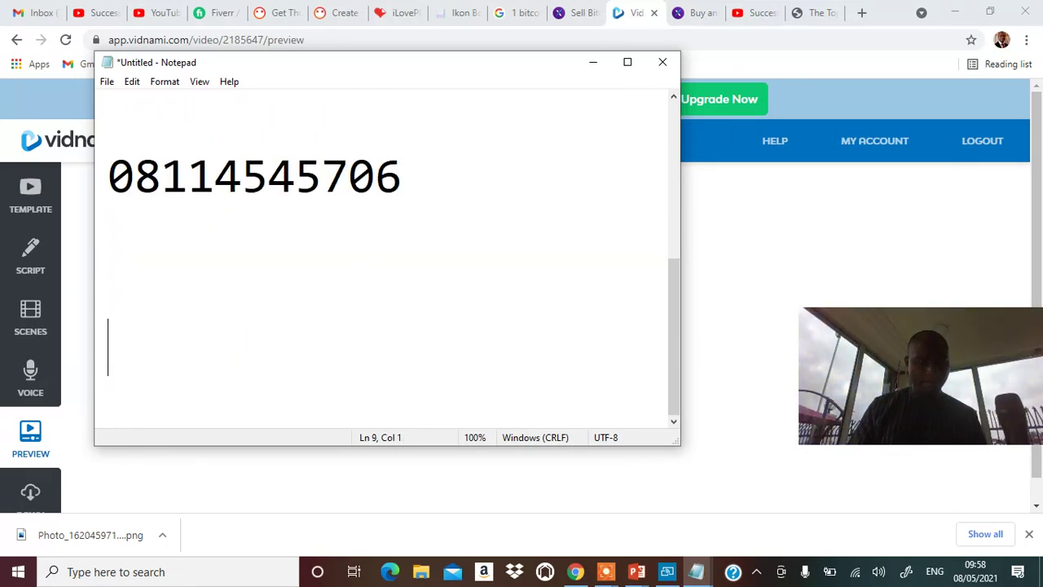
Add a zenith bank entry with its account number and account holder name.
{"action": "type", "text": "zeni"}
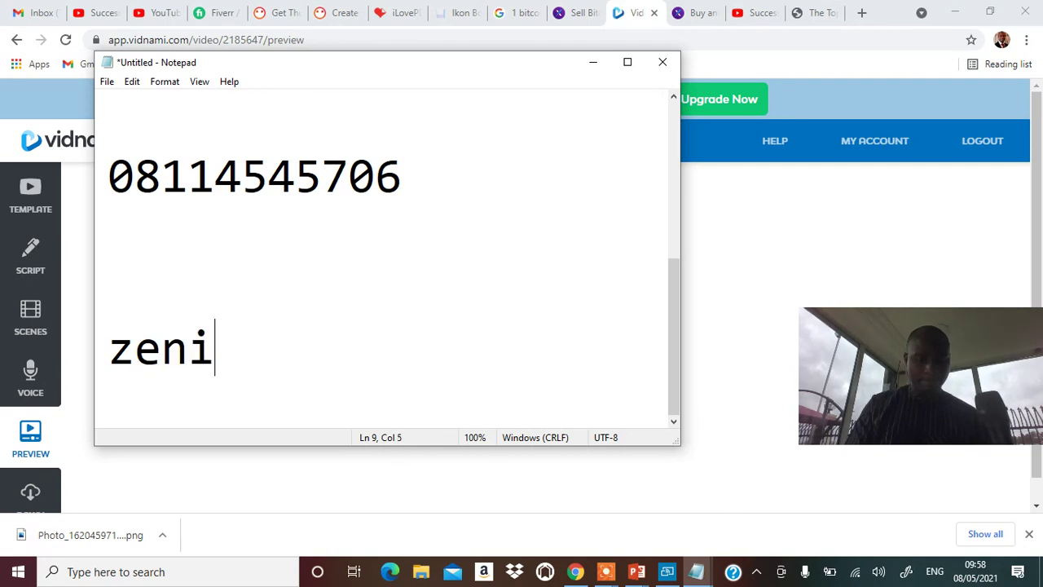
{"action": "type", "text": "th bank"}
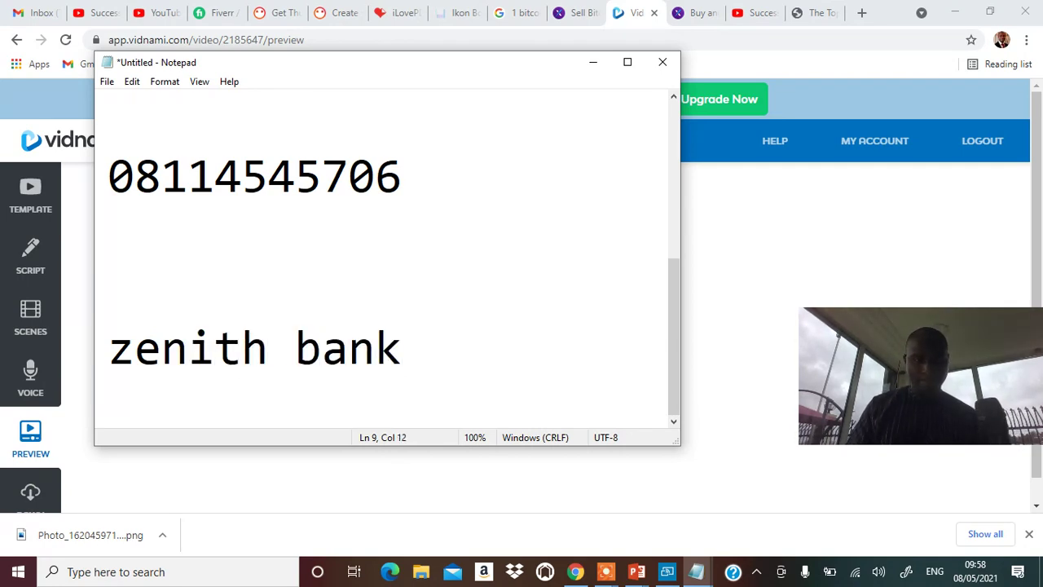
{"action": "key", "text": "BackSpace"}
{"action": "key", "text": "BackSpace"}
{"action": "key", "text": "BackSpace"}
{"action": "key", "text": "BackSpace"}
{"action": "type", "text": "bank"}
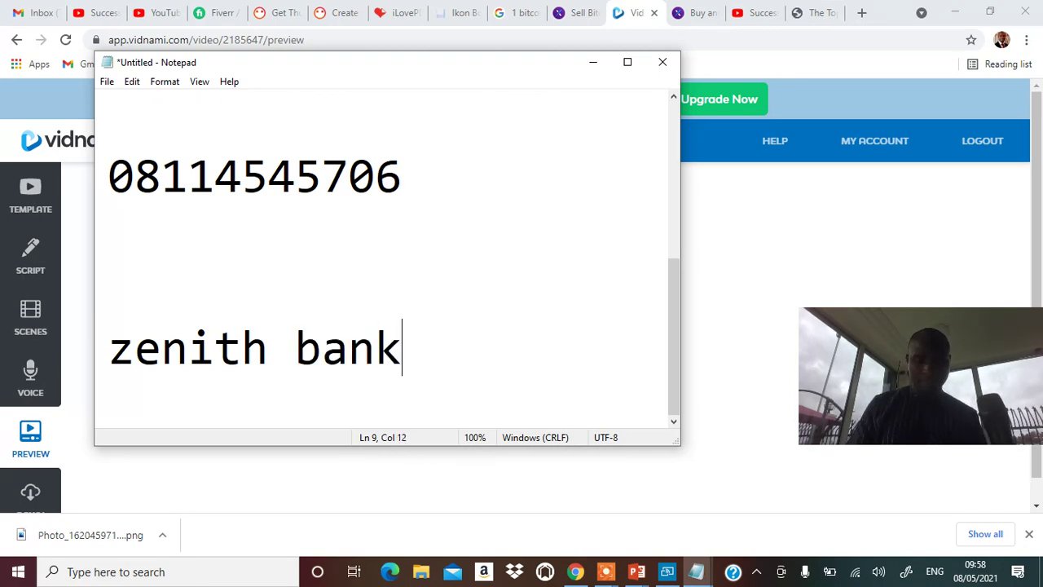
{"action": "key", "text": "Return"}
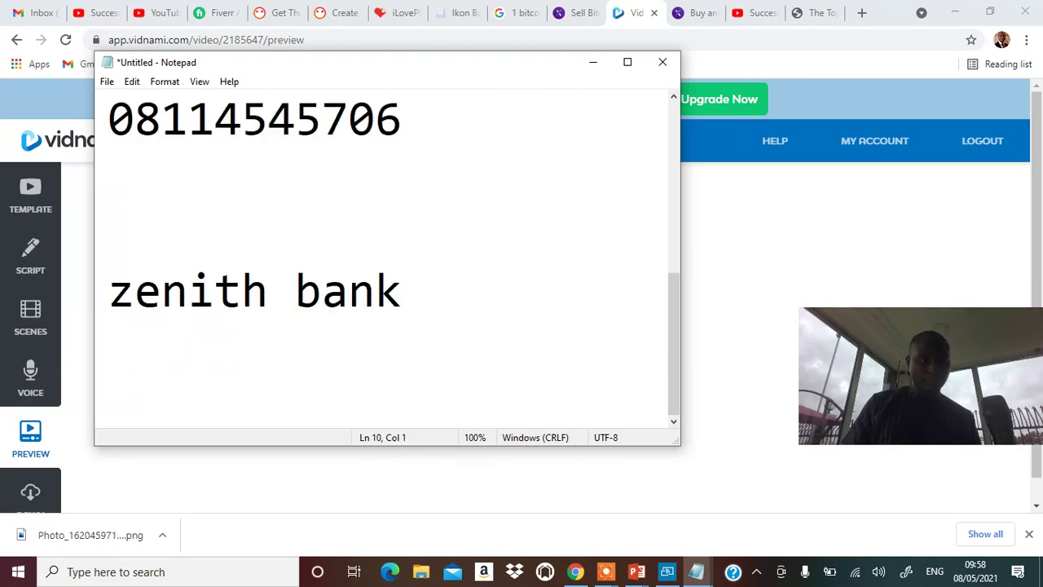
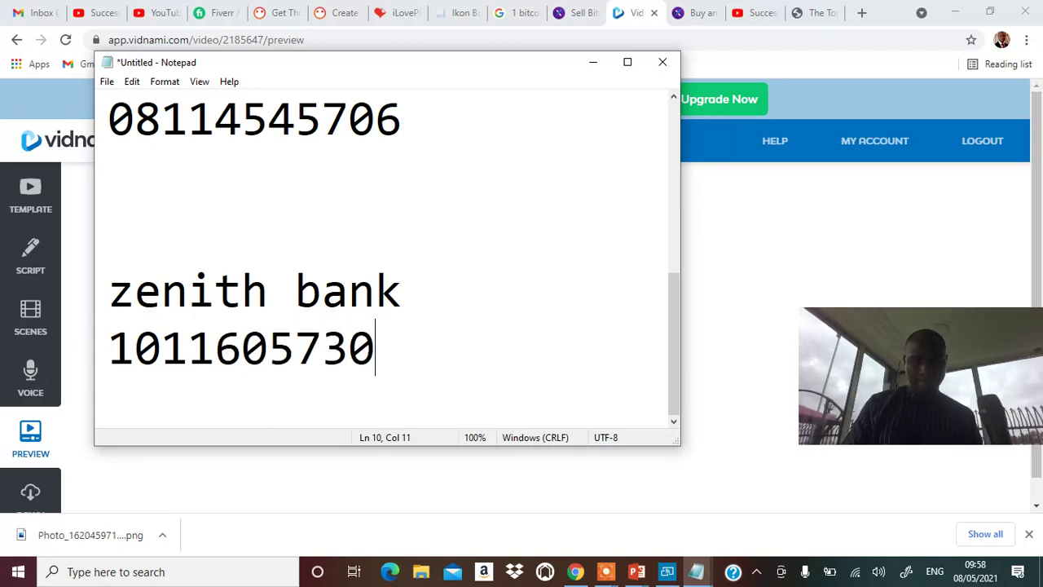
{"action": "key", "text": "Return"}
{"action": "type", "text": "se"}
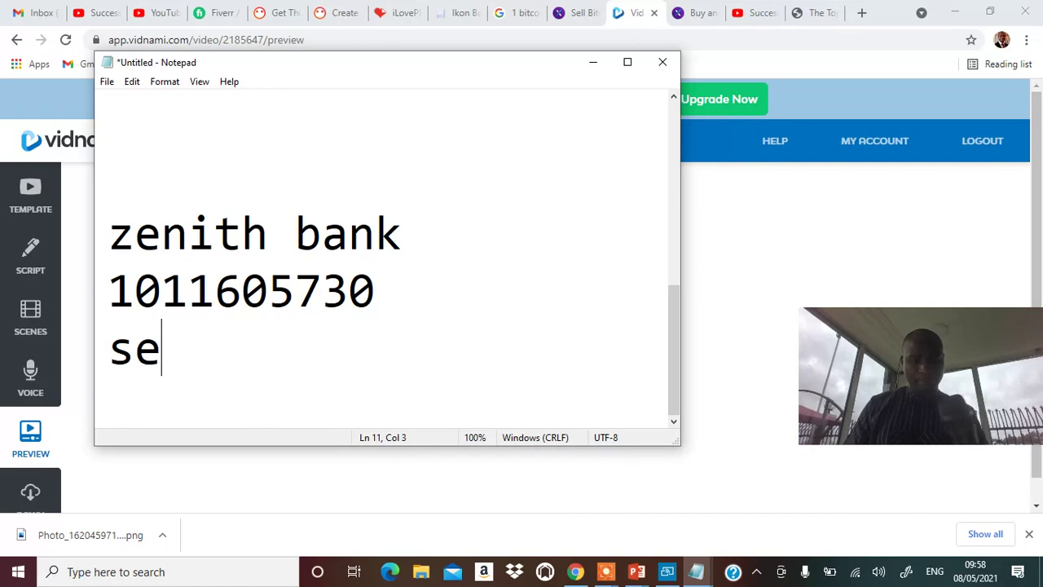
{"action": "type", "text": "t consu"}
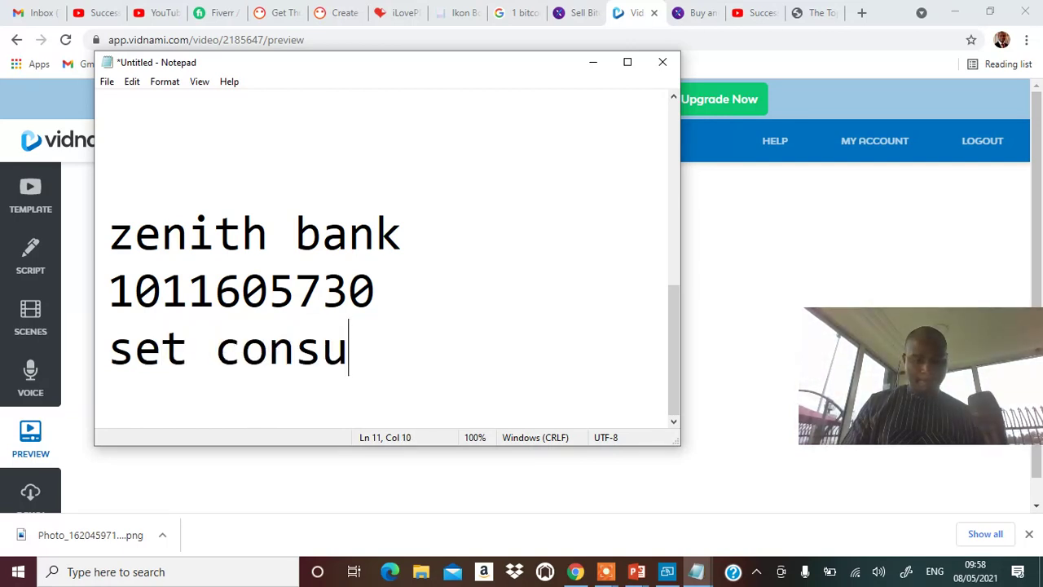
{"action": "type", "text": "lting se"}
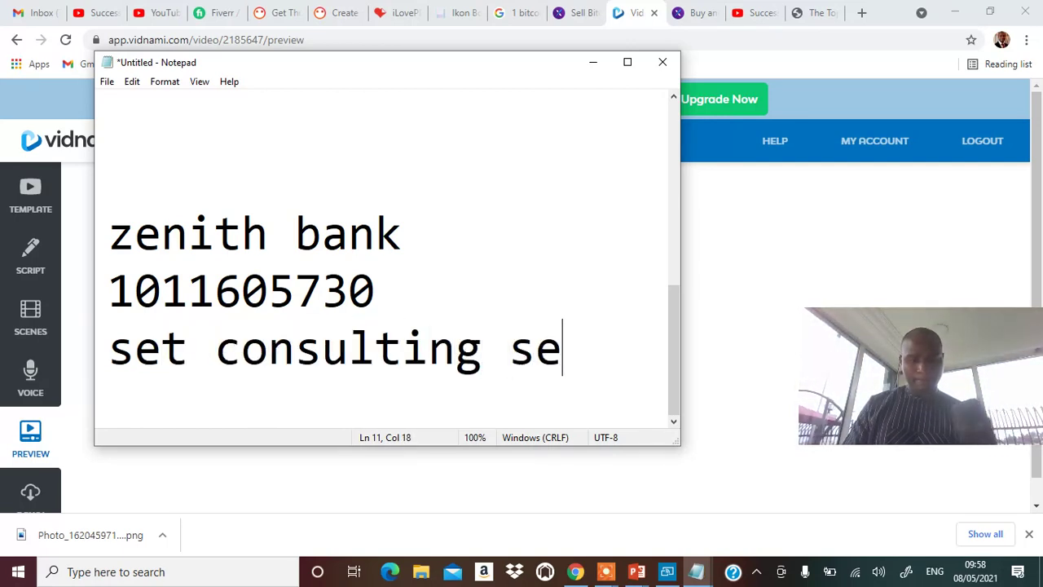
{"action": "type", "text": "rvices ltd"}
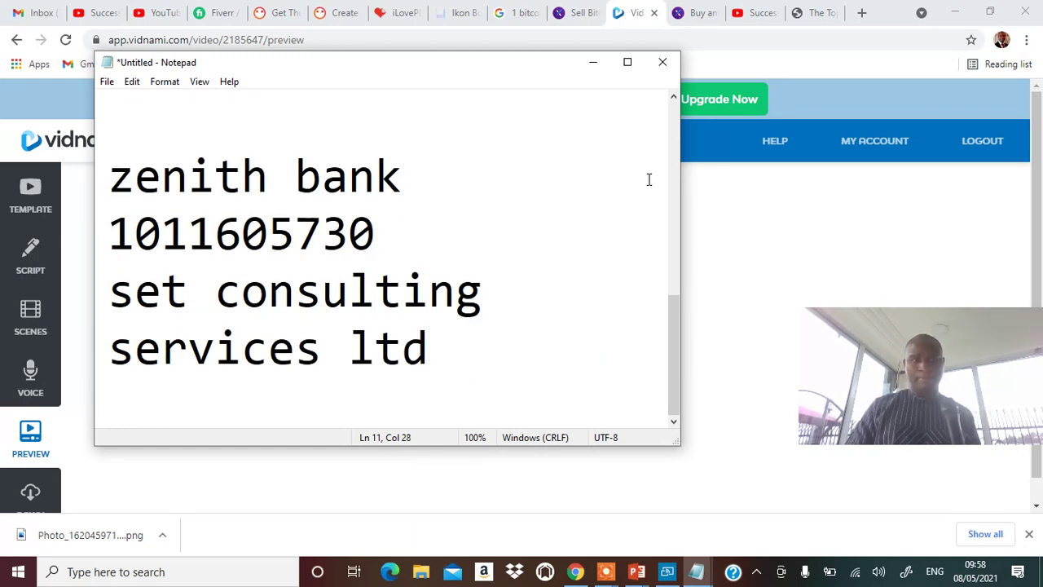
{"action": "left_click", "coordinate": [628, 70]}
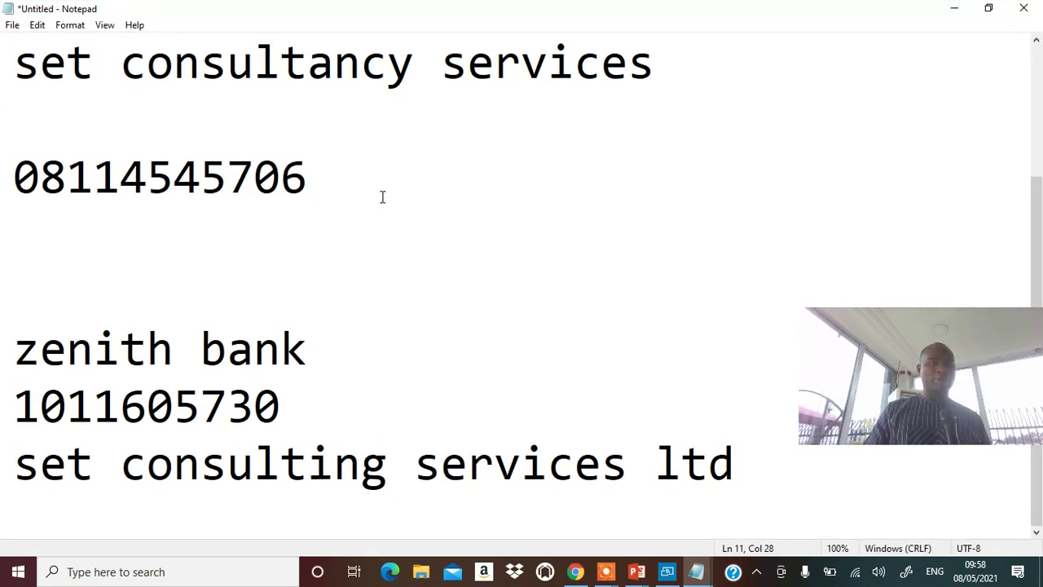
{"action": "left_click", "coordinate": [1038, 95]}
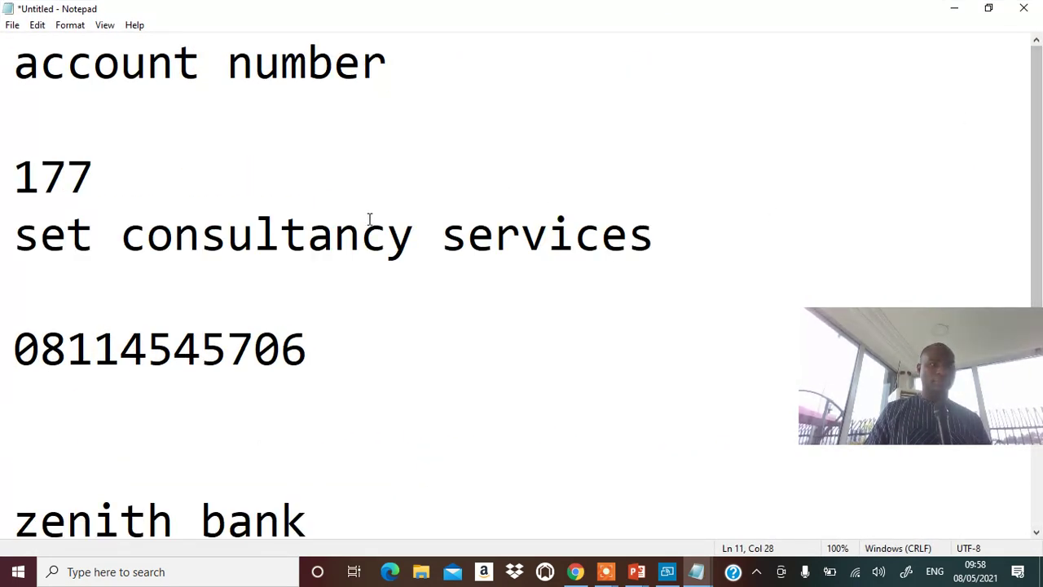
{"action": "left_click", "coordinate": [201, 187]}
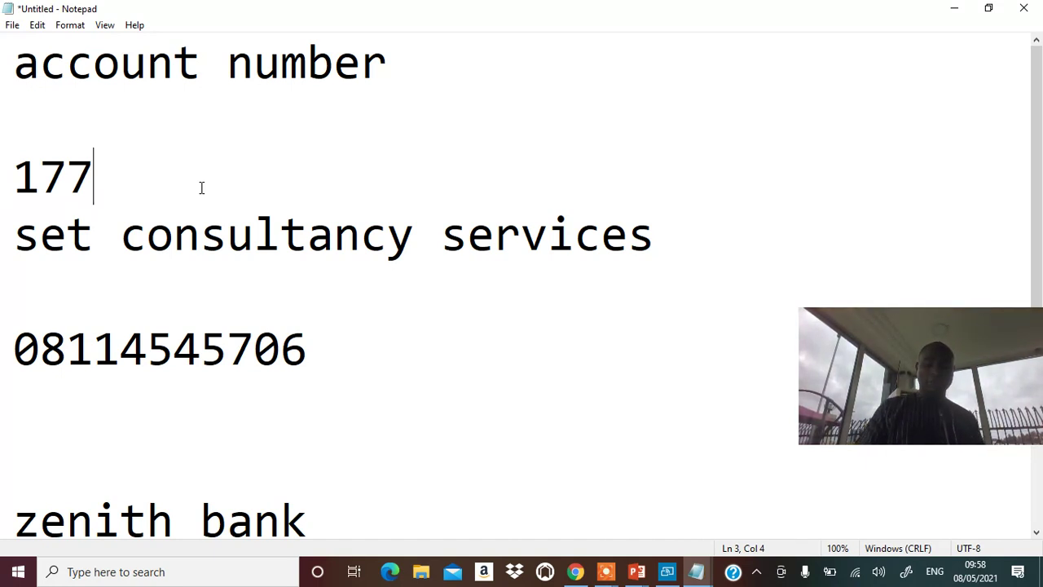
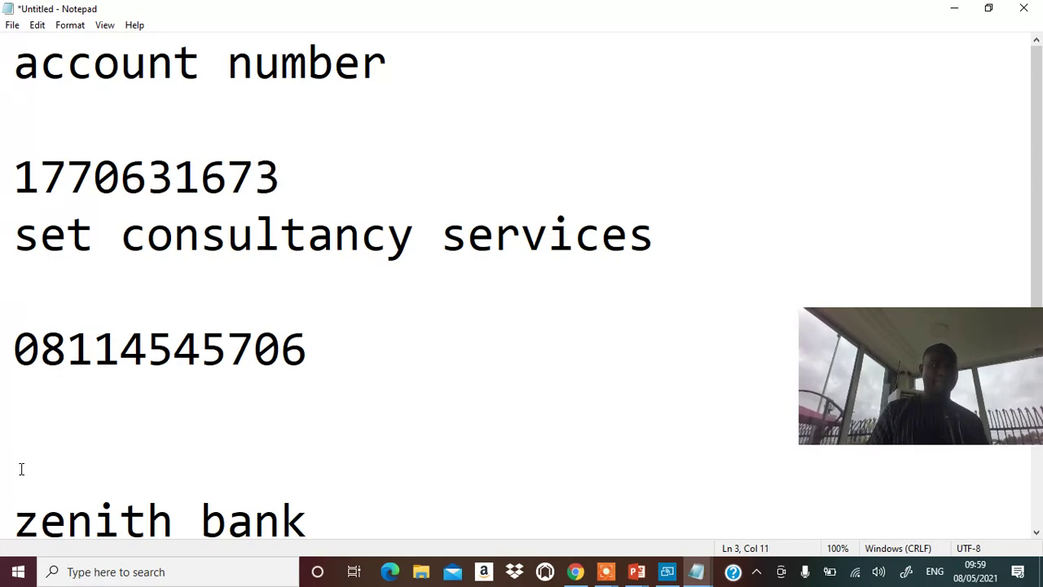
Add a new entry with the account holder name, gtb and its account number.
{"action": "left_click", "coordinate": [8, 515]}
{"action": "key", "text": "Down"}
{"action": "key", "text": "Down"}
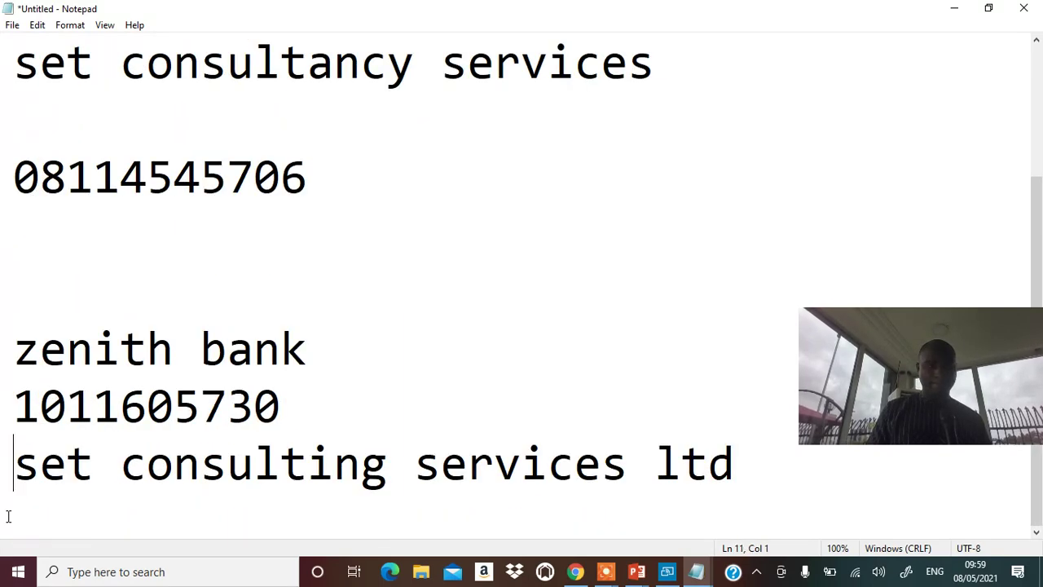
{"action": "left_click", "coordinate": [752, 476]}
{"action": "key", "text": "Return"}
{"action": "key", "text": "Return"}
{"action": "key", "text": "Return"}
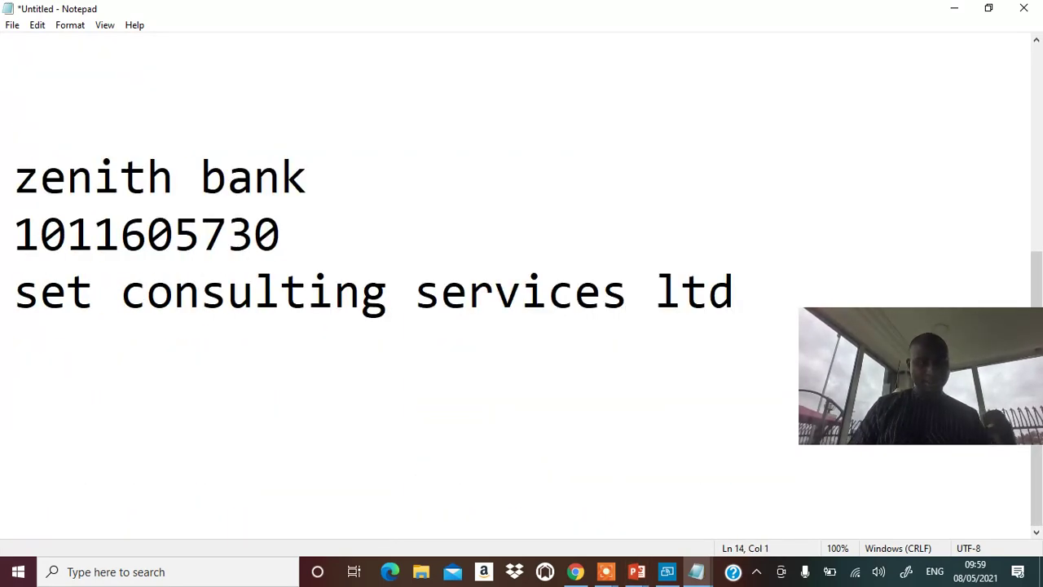
{"action": "type", "text": "set "}
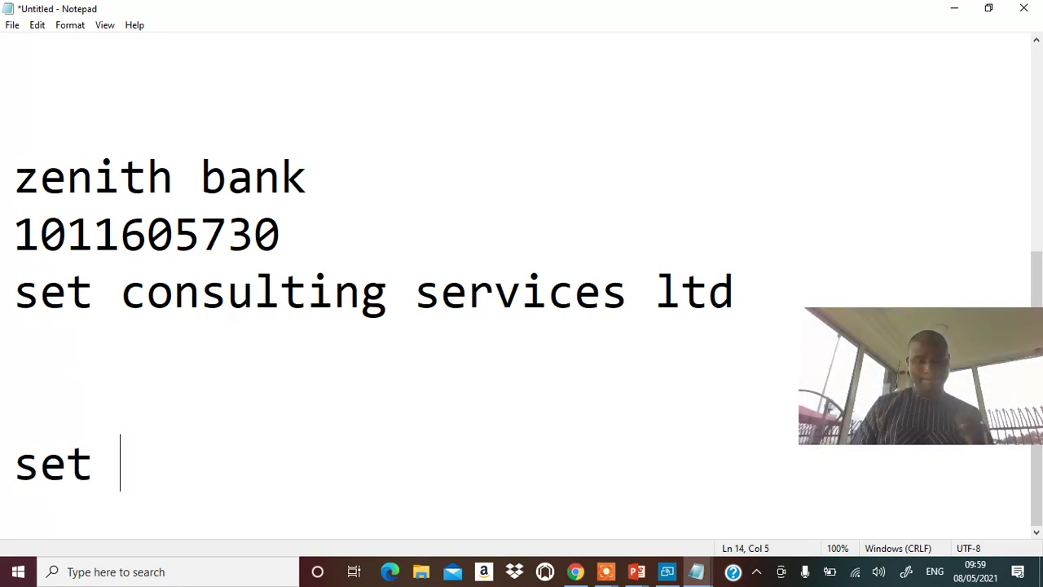
{"action": "type", "text": "consultancy servic"}
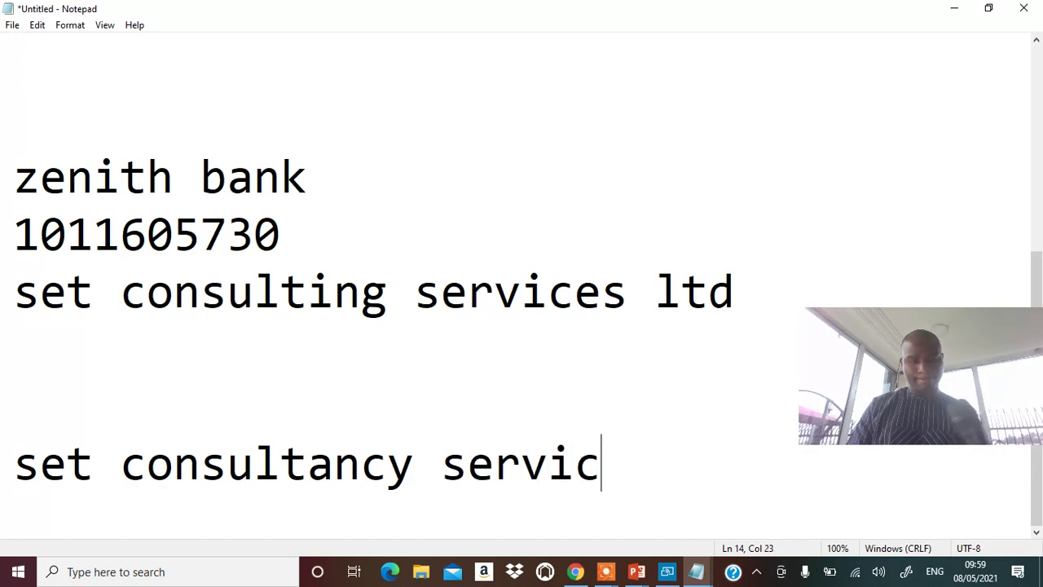
{"action": "type", "text": "es"}
{"action": "key", "text": "Return"}
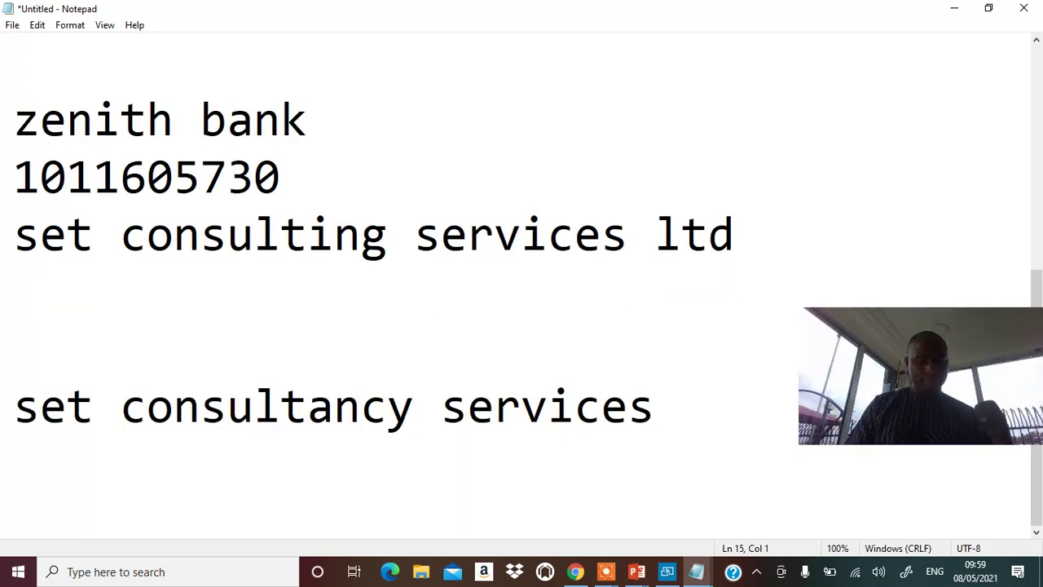
{"action": "type", "text": "gtb"}
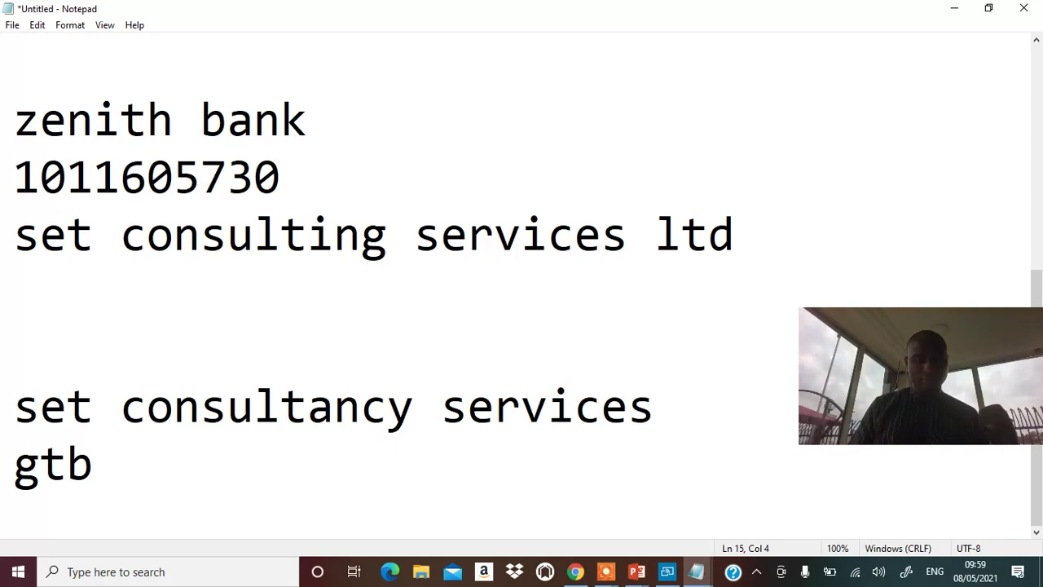
{"action": "key", "text": "Return"}
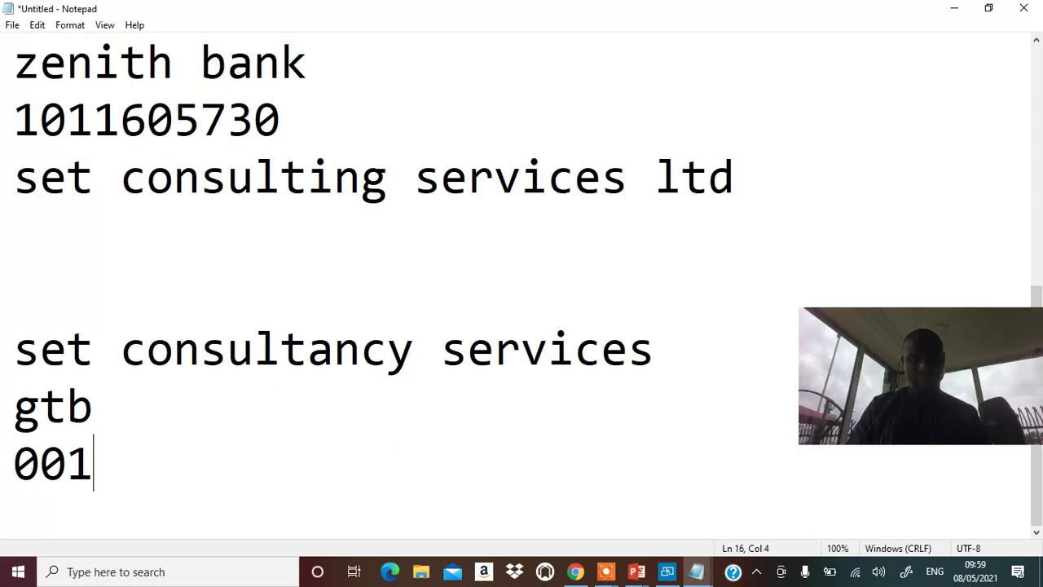
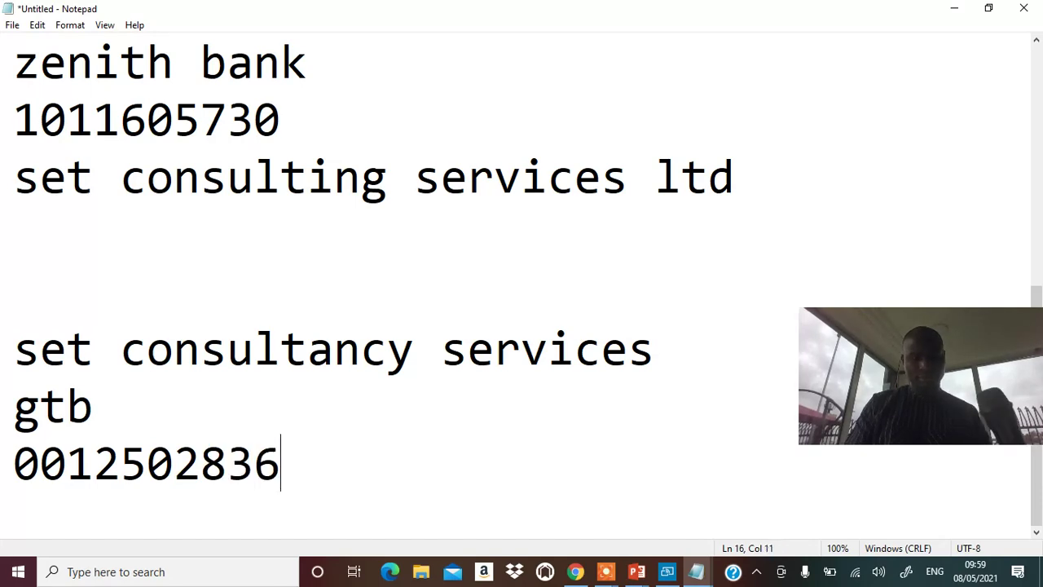
{"action": "key", "text": "Up"}
{"action": "key", "text": "ctrl+Home"}
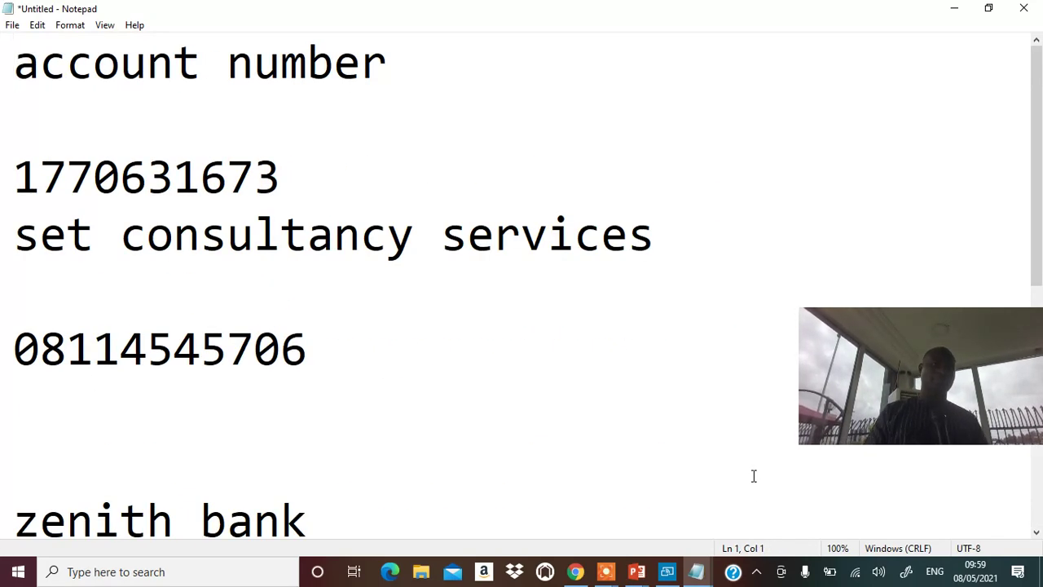
Insert a 'polaris bank' line above the first account number and review the entries.
{"action": "left_click", "coordinate": [16, 160]}
{"action": "type", "text": "polaris ban"}
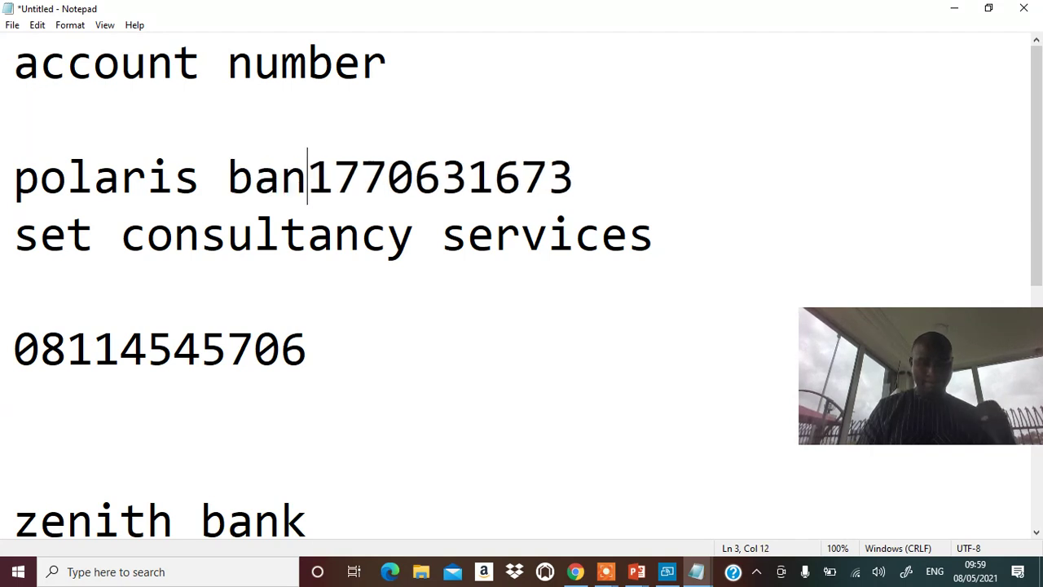
{"action": "type", "text": "k"}
{"action": "key", "text": "Return"}
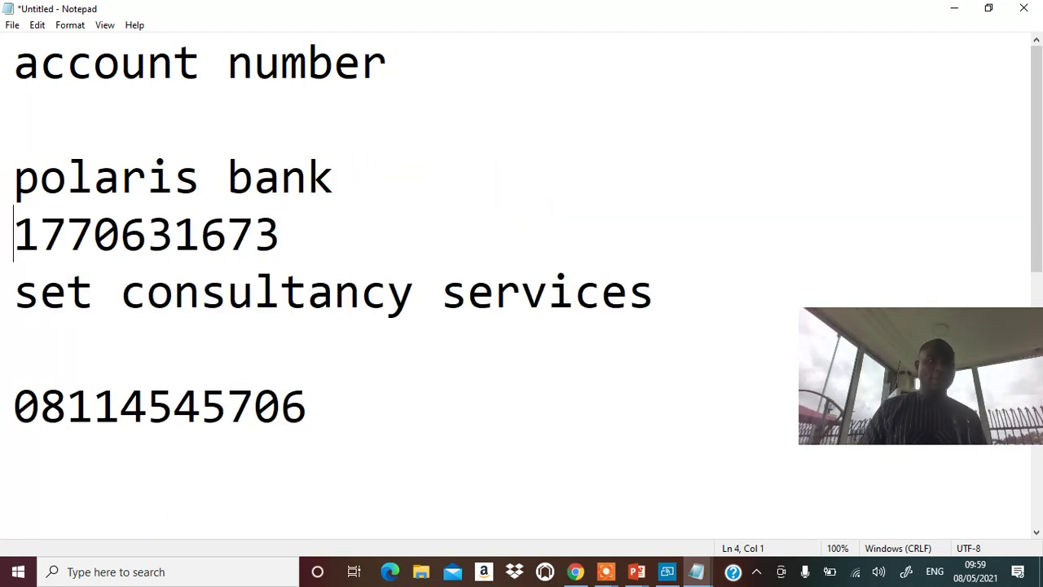
{"action": "key", "text": "Down"}
{"action": "key", "text": "Down"}
{"action": "key", "text": "Up"}
{"action": "key", "text": "Up"}
{"action": "key", "text": "Up"}
{"action": "key", "text": "Up"}
{"action": "key", "text": "Down"}
{"action": "key", "text": "Down"}
{"action": "key", "text": "Down"}
{"action": "key", "text": "Down"}
{"action": "key", "text": "Down"}
{"action": "key", "text": "Down"}
{"action": "key", "text": "Down"}
{"action": "key", "text": "Down"}
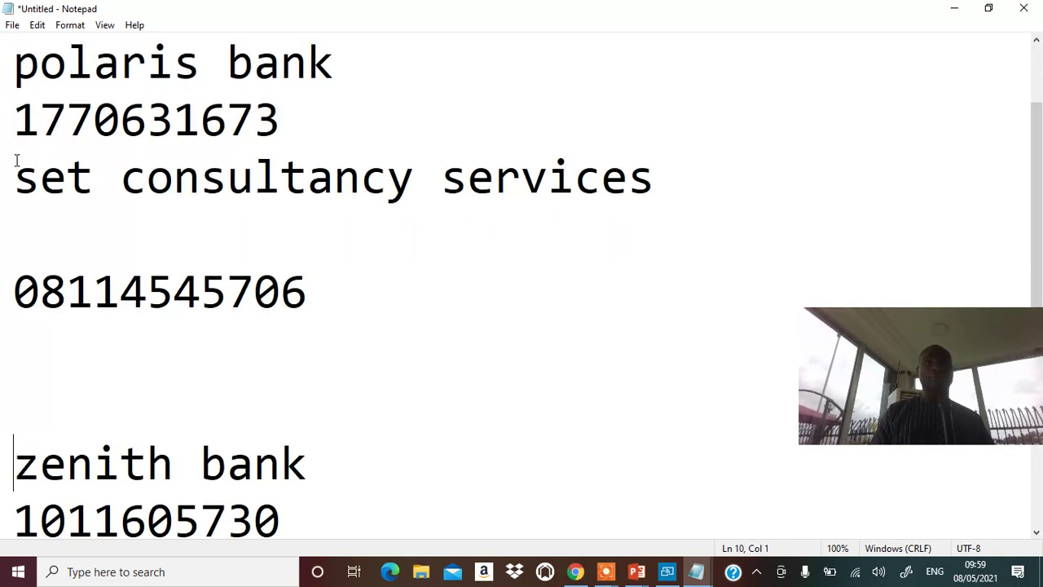
{"action": "key", "text": "Down"}
{"action": "key", "text": "Down"}
{"action": "key", "text": "Down"}
{"action": "key", "text": "Down"}
{"action": "key", "text": "Down"}
{"action": "key", "text": "Down"}
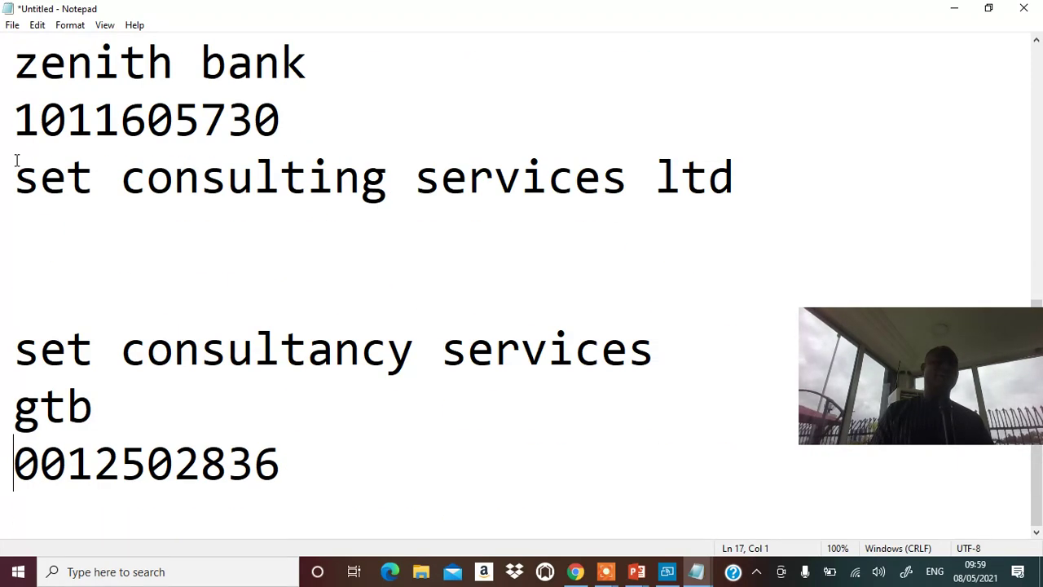
{"action": "key", "text": "Up"}
{"action": "key", "text": "Up"}
{"action": "key", "text": "Up"}
{"action": "key", "text": "Up"}
{"action": "key", "text": "Up"}
{"action": "key", "text": "Up"}
{"action": "key", "text": "Up"}
{"action": "key", "text": "Up"}
{"action": "key", "text": "Up"}
{"action": "key", "text": "Up"}
{"action": "key", "text": "Up"}
{"action": "key", "text": "Up"}
{"action": "key", "text": "Up"}
{"action": "key", "text": "Up"}
{"action": "key", "text": "Up"}
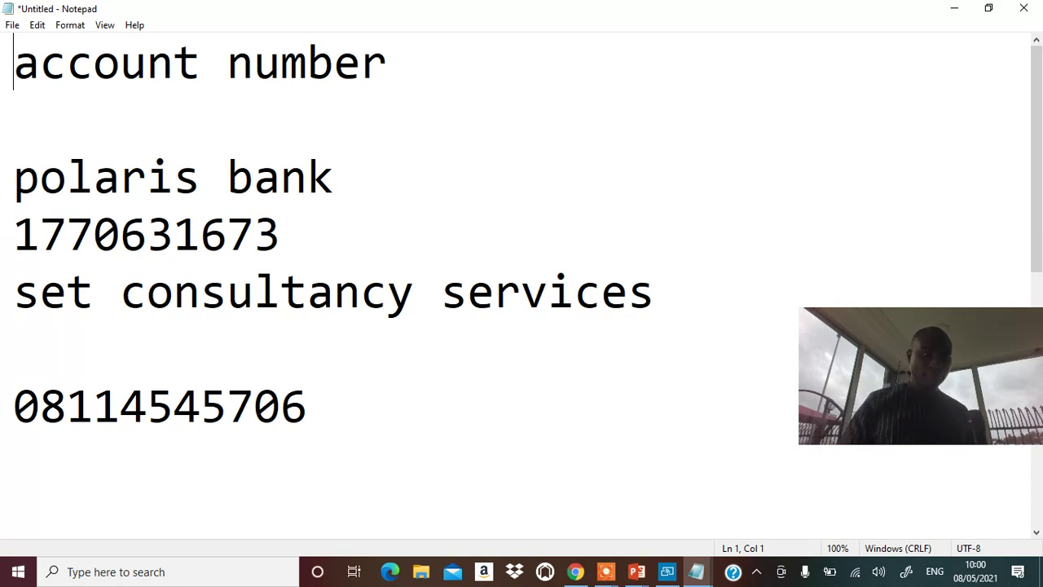
Replace the lowercase p with a capital P to read 'Polaris bank'.
{"action": "left_click", "coordinate": [14, 167]}
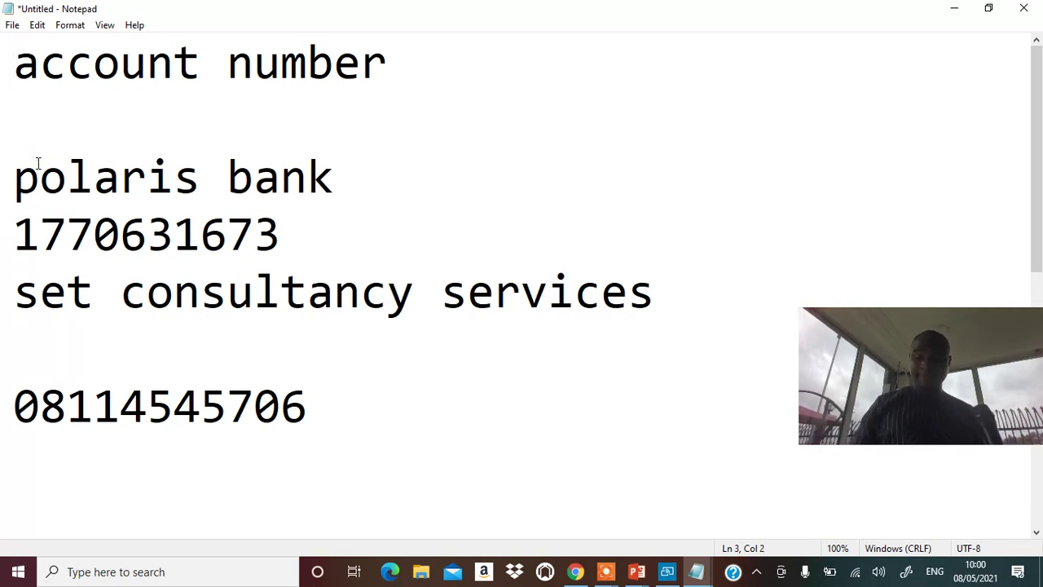
{"action": "key", "text": "Delete"}
{"action": "type", "text": "P"}
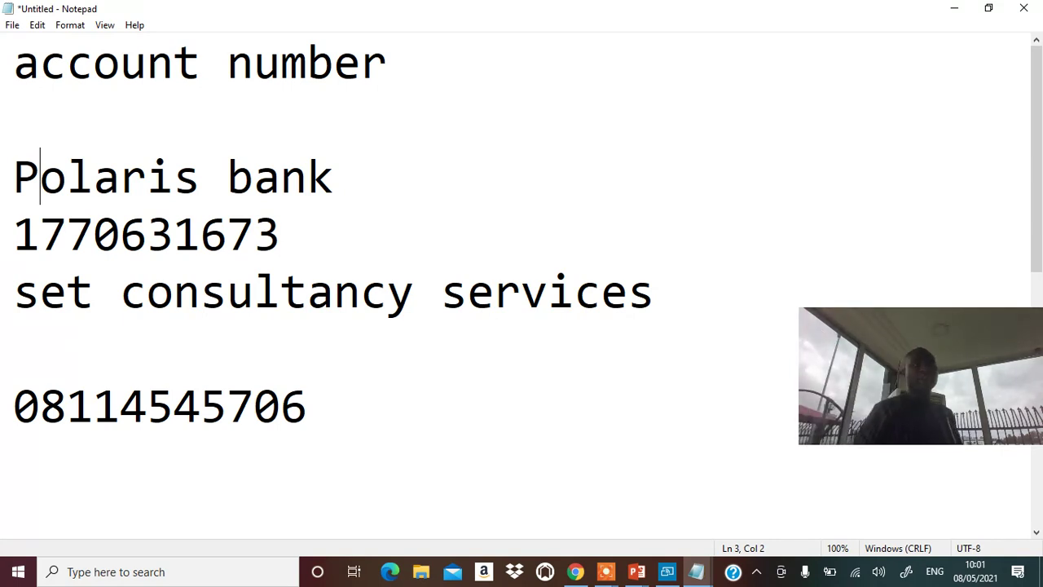
Set Notepad's font size to 16 pt.
{"action": "left_click", "coordinate": [84, 29]}
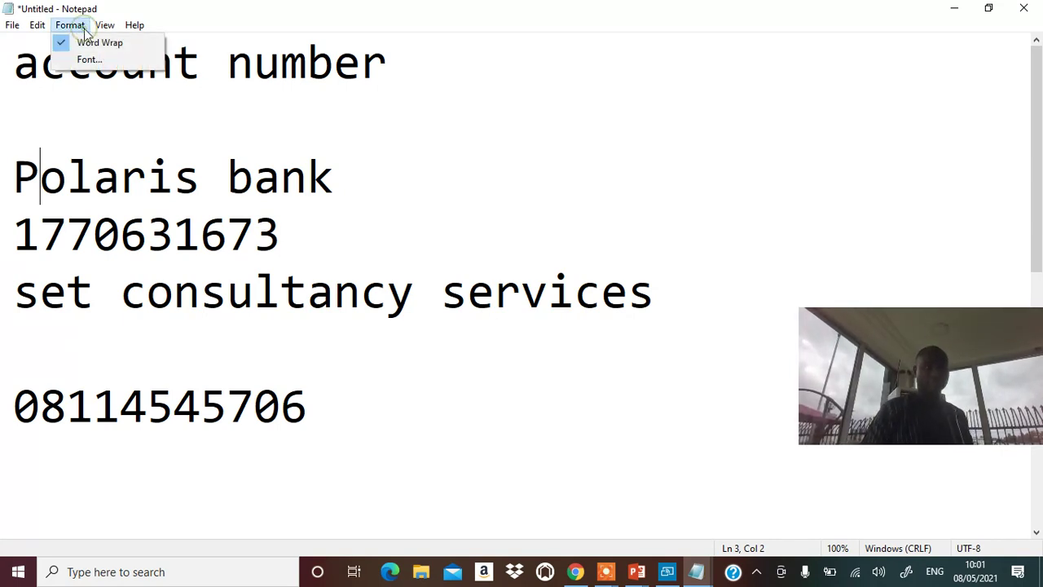
{"action": "left_click", "coordinate": [88, 59]}
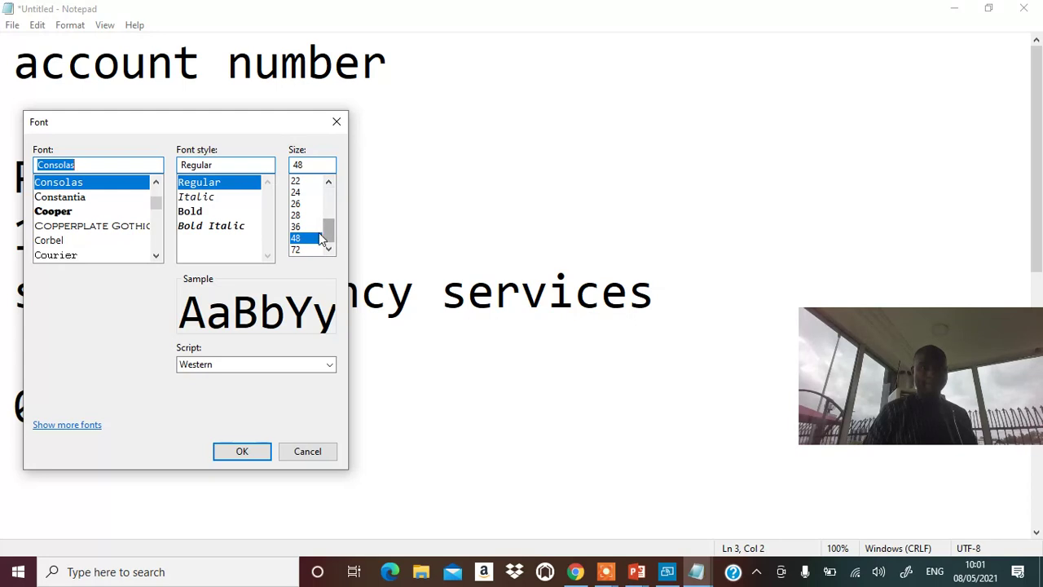
{"action": "left_click", "coordinate": [327, 182]}
{"action": "left_click", "coordinate": [328, 182]}
{"action": "left_click", "coordinate": [327, 182]}
{"action": "left_click", "coordinate": [302, 195]}
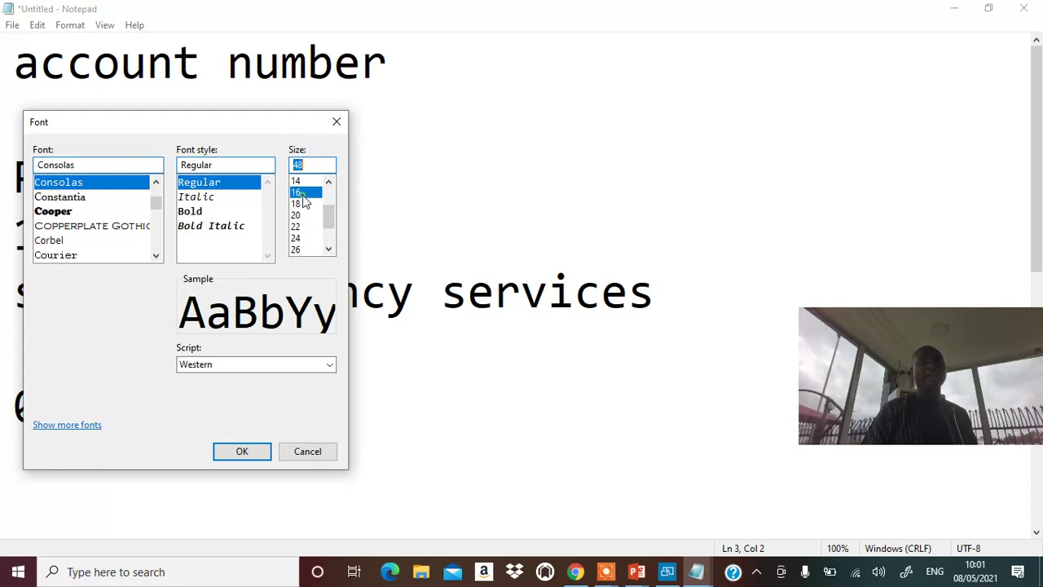
{"action": "left_click", "coordinate": [255, 452]}
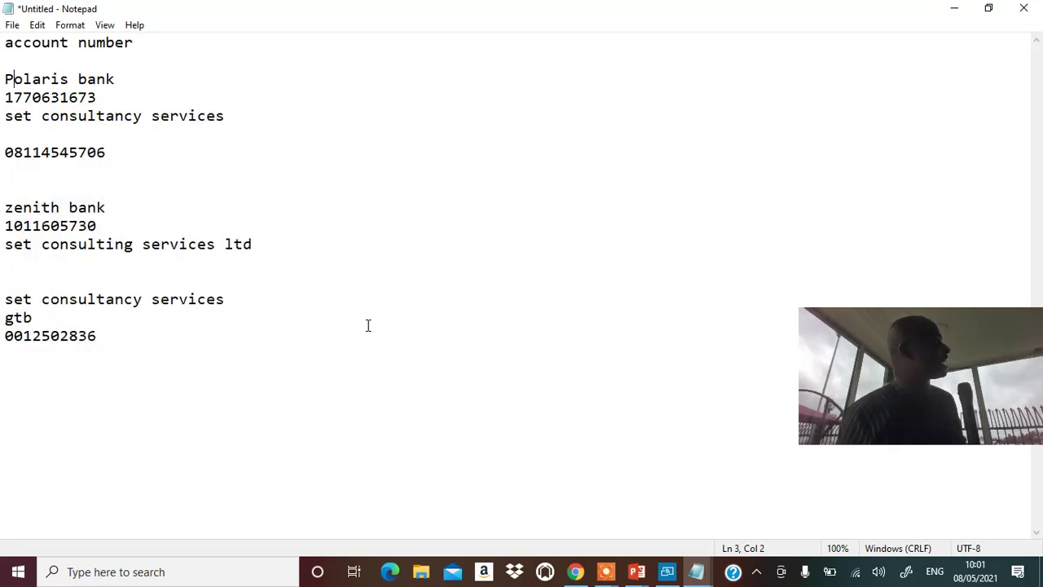
Change the font size to 20 pt and check the bank detail lines.
{"action": "left_click", "coordinate": [73, 31]}
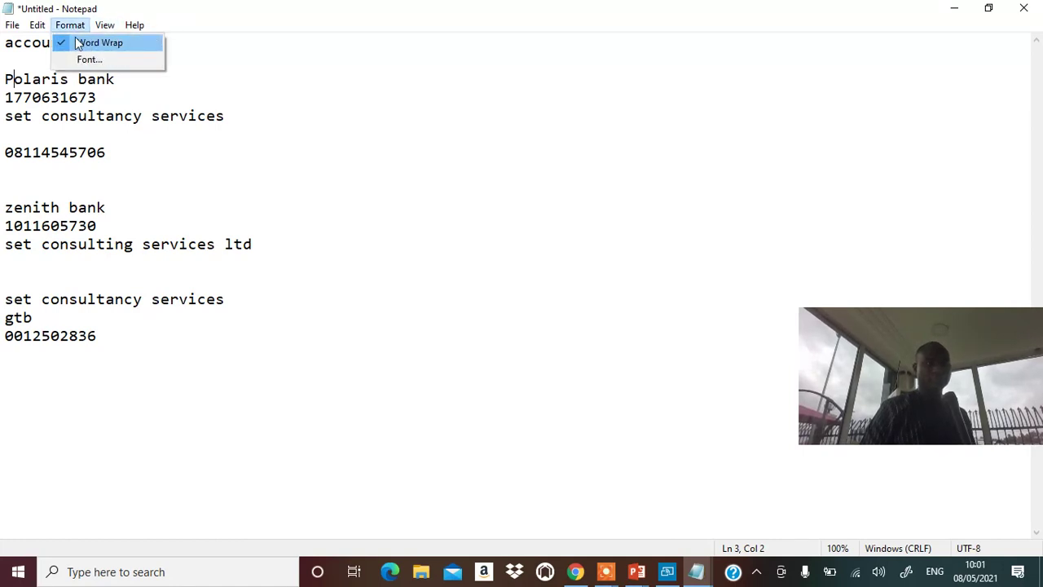
{"action": "left_click", "coordinate": [88, 59]}
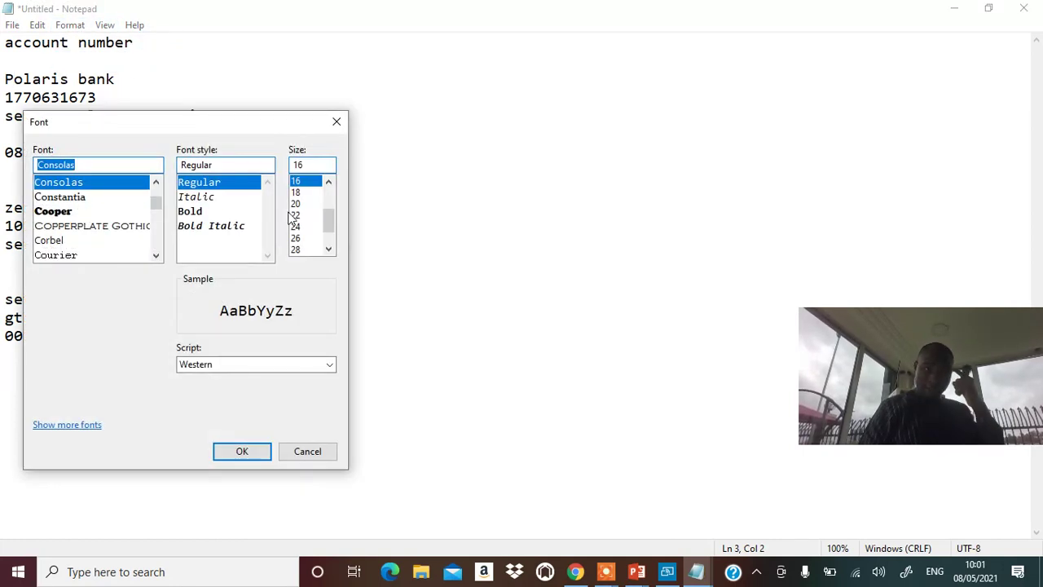
{"action": "left_click", "coordinate": [296, 204]}
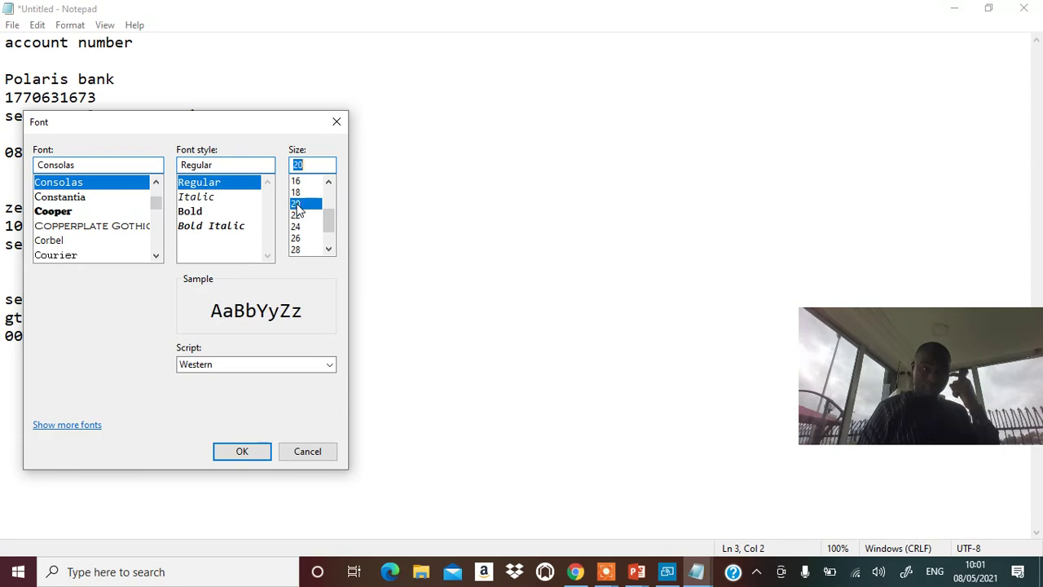
{"action": "left_click", "coordinate": [266, 447]}
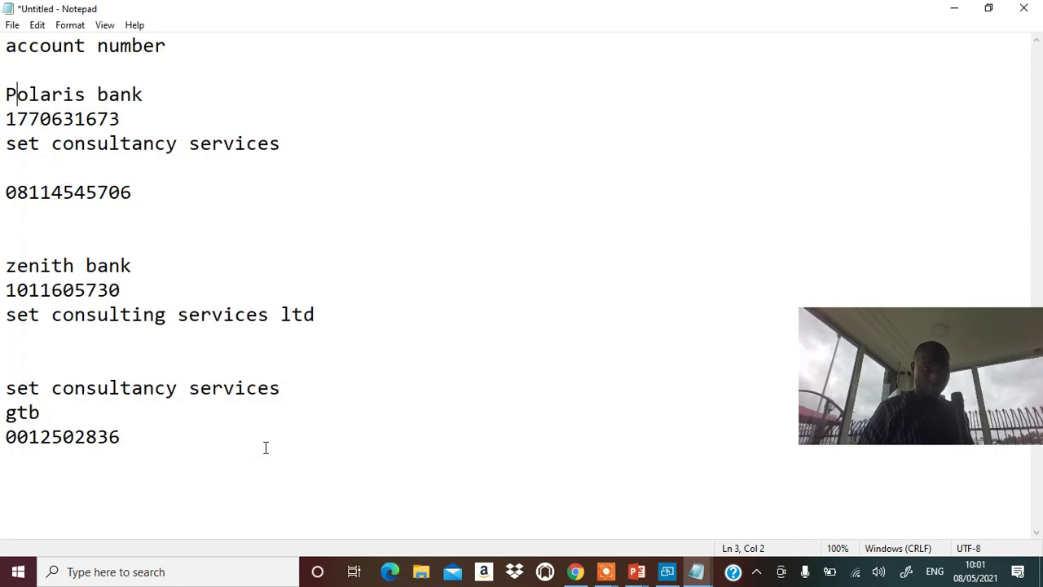
{"action": "left_click", "coordinate": [435, 288]}
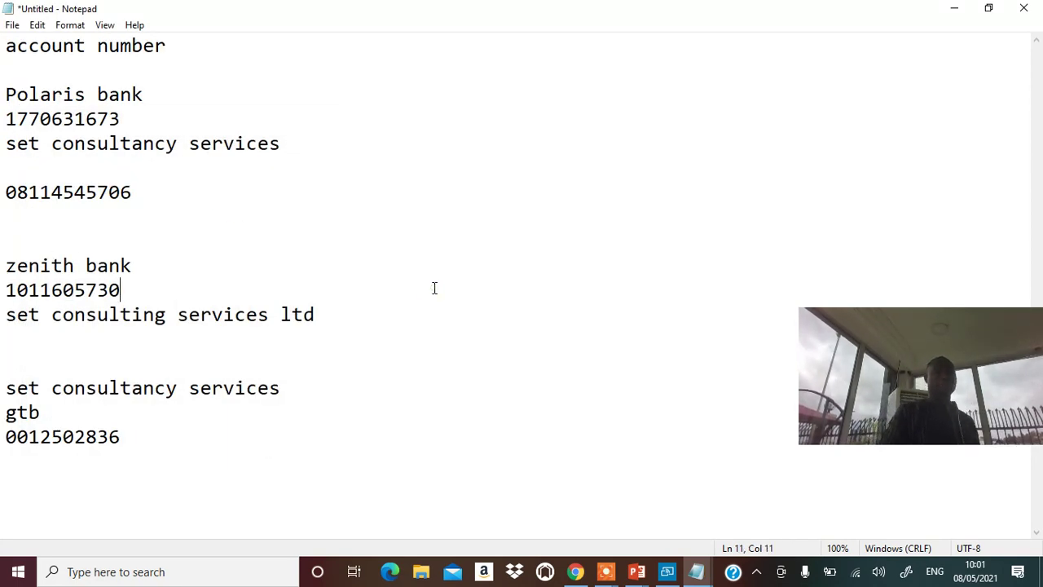
{"action": "left_click", "coordinate": [4, 193]}
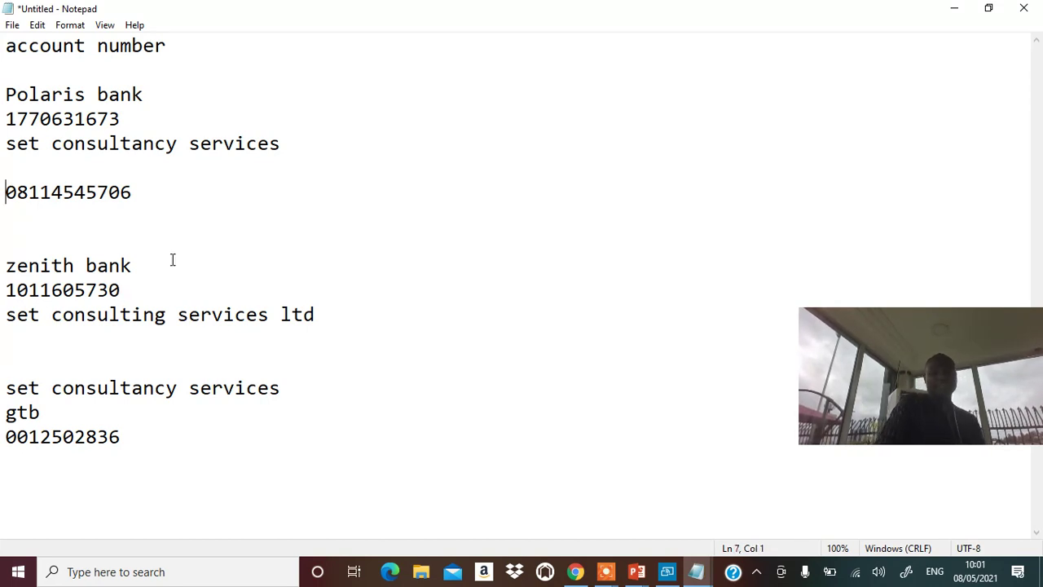
Minimise Notepad and connect to the Galaxy A21s7A39 wifi network.
{"action": "left_click", "coordinate": [955, 9]}
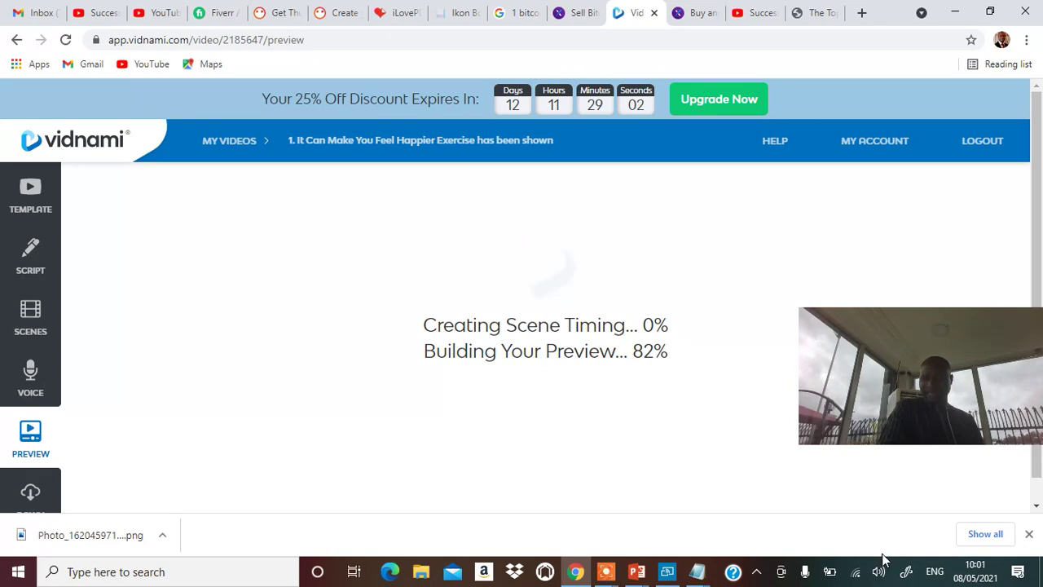
{"action": "left_click", "coordinate": [856, 572]}
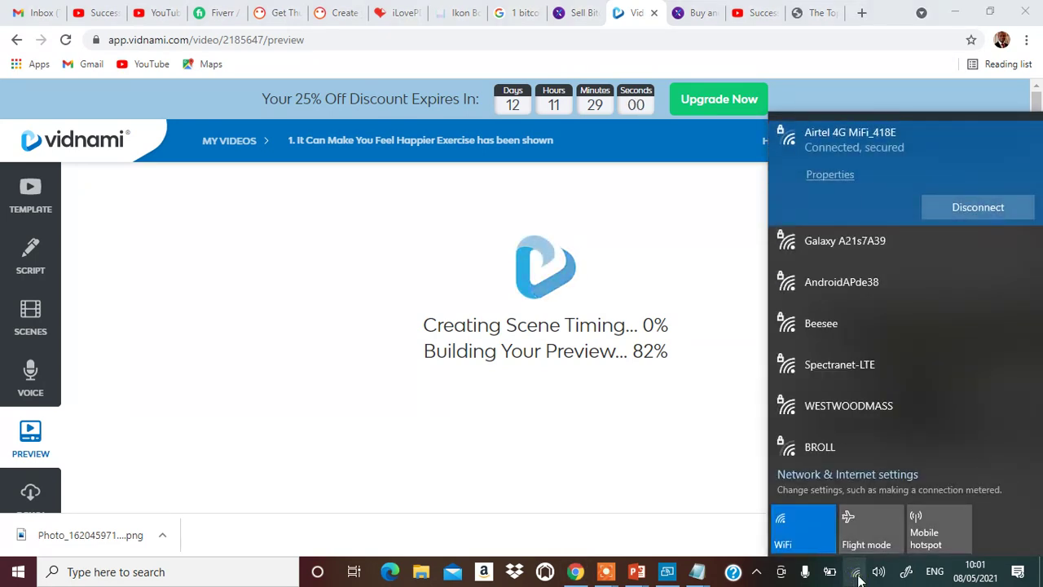
{"action": "left_click", "coordinate": [832, 247]}
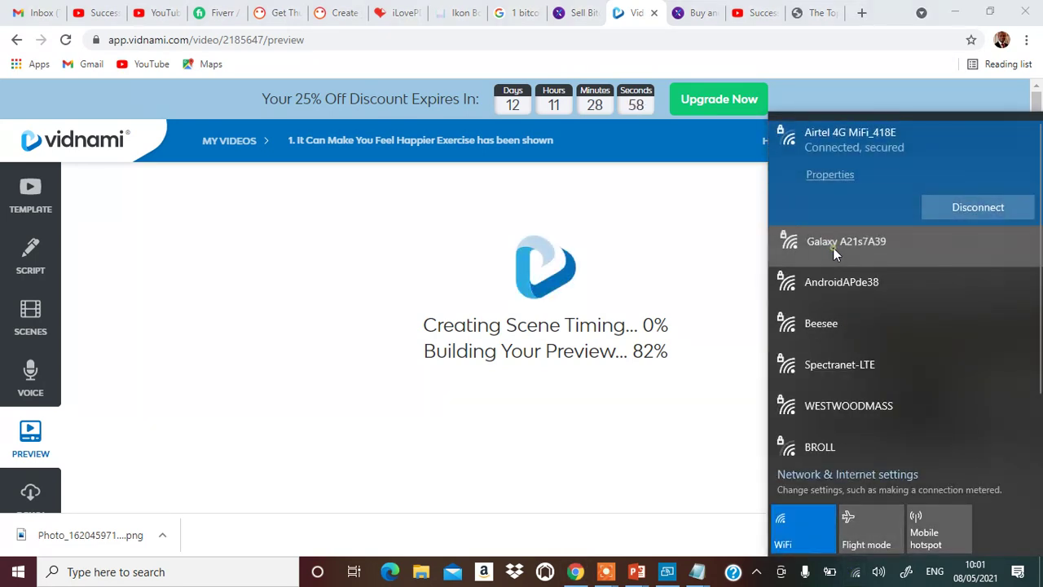
{"action": "left_click", "coordinate": [944, 260]}
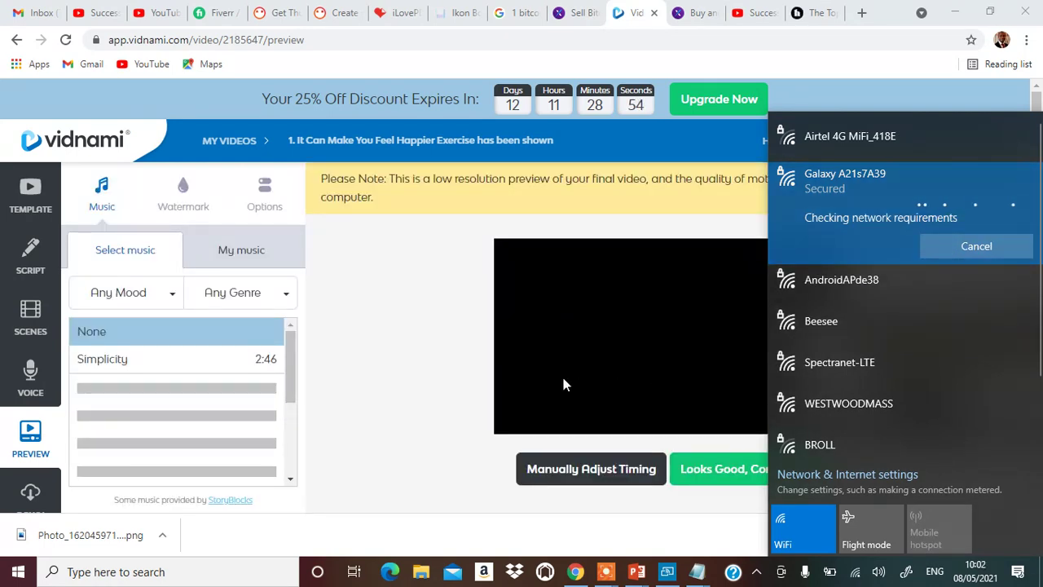
{"action": "left_click", "coordinate": [456, 373]}
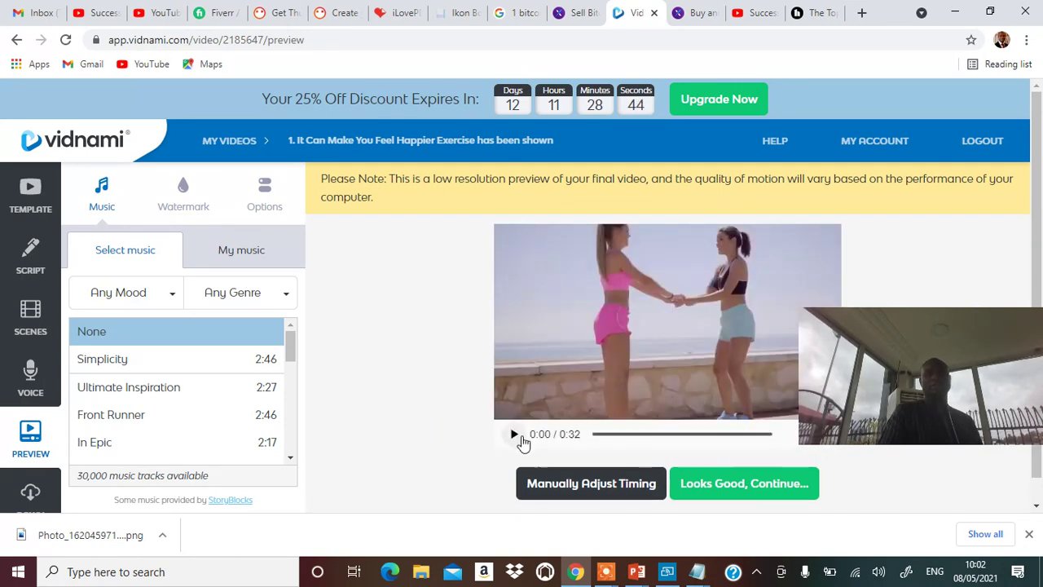
Play the Vidnami preview, check the speaker volume, and continue to download.
{"action": "left_click", "coordinate": [517, 439]}
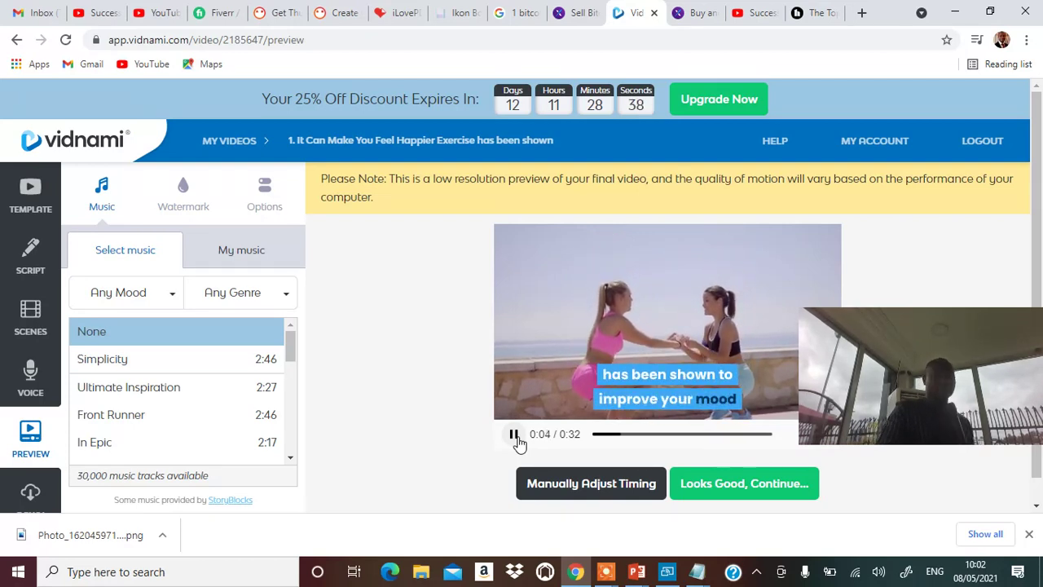
{"action": "left_click", "coordinate": [878, 571]}
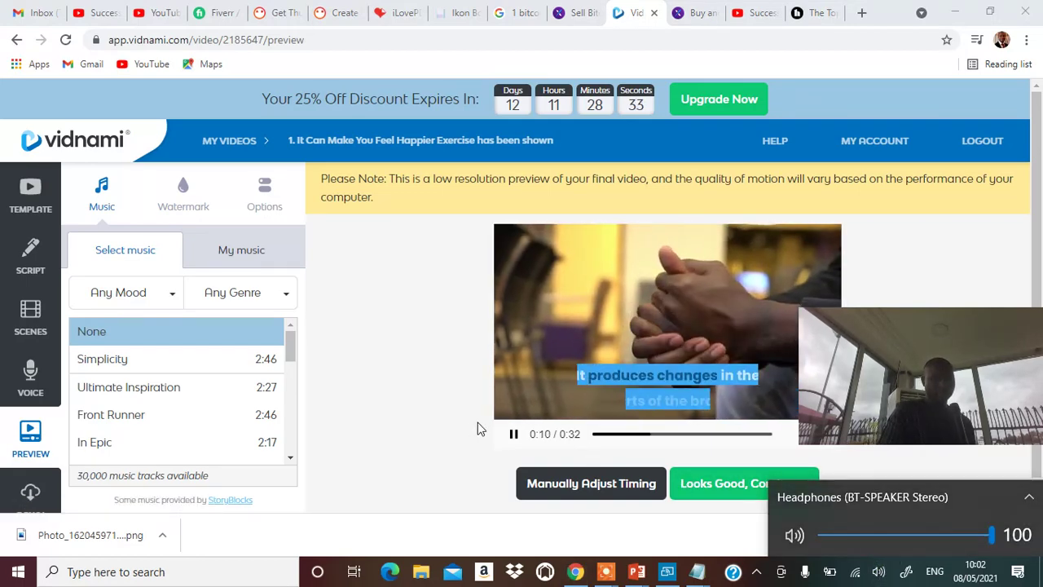
{"action": "left_click", "coordinate": [694, 484]}
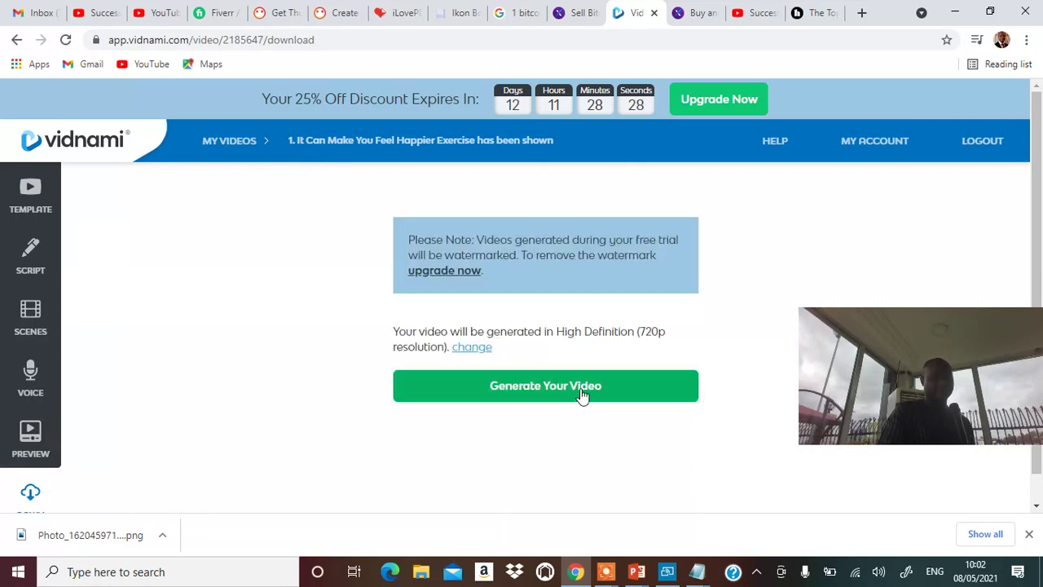
Leave Generate Your Video for the Voice options and rebuild the music-only preview.
{"action": "left_click", "coordinate": [582, 393]}
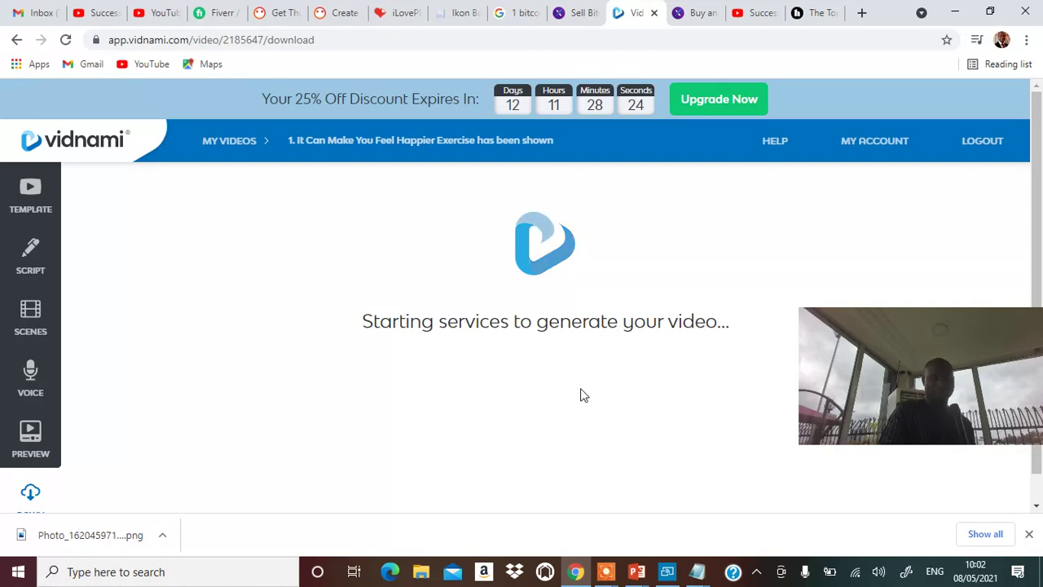
{"action": "left_click", "coordinate": [33, 392]}
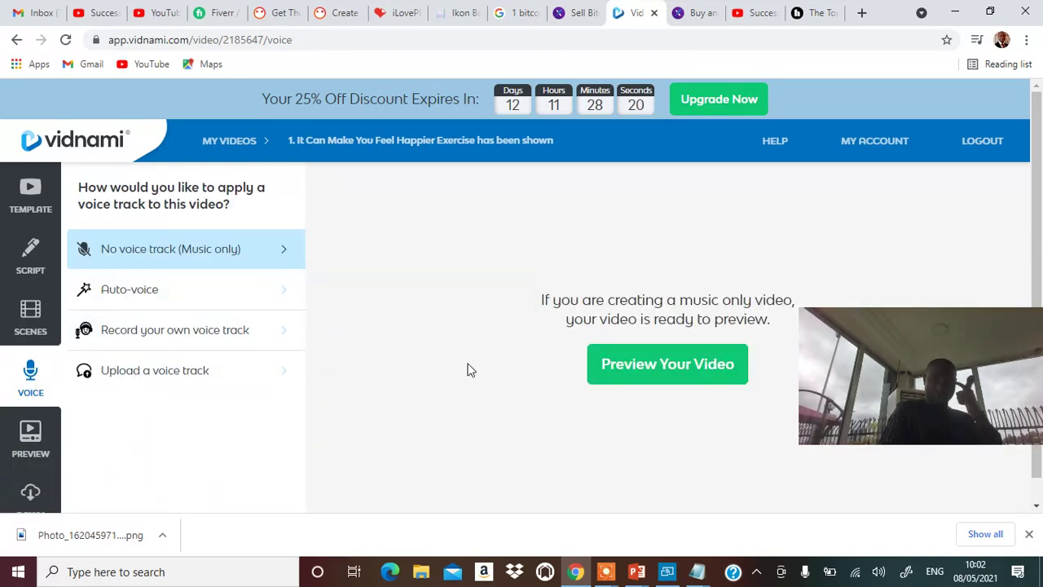
{"action": "left_click", "coordinate": [593, 383]}
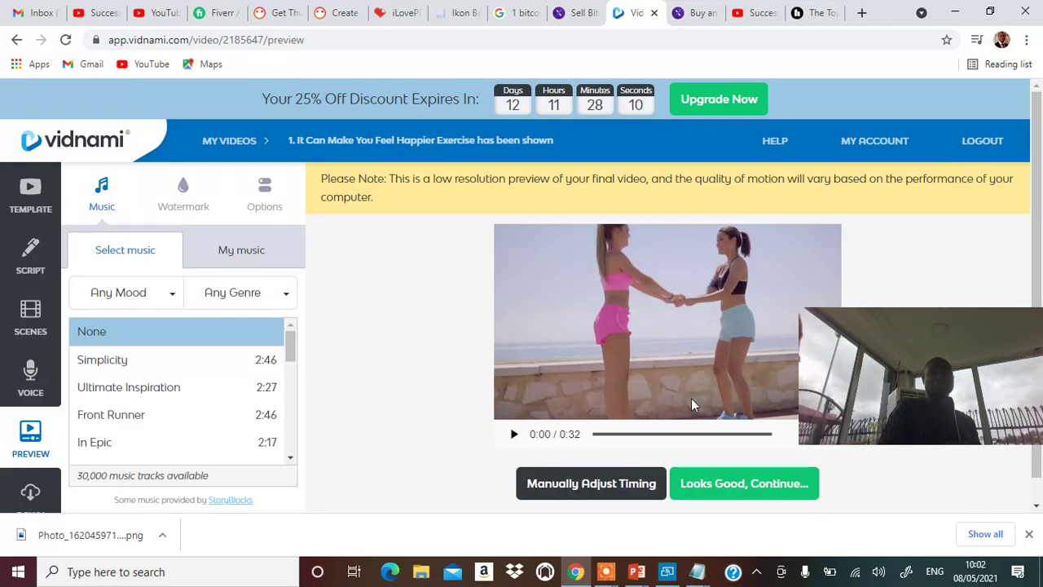
Pick the Simplicity track as background music and play the preview to 0:04.
{"action": "left_click", "coordinate": [180, 364]}
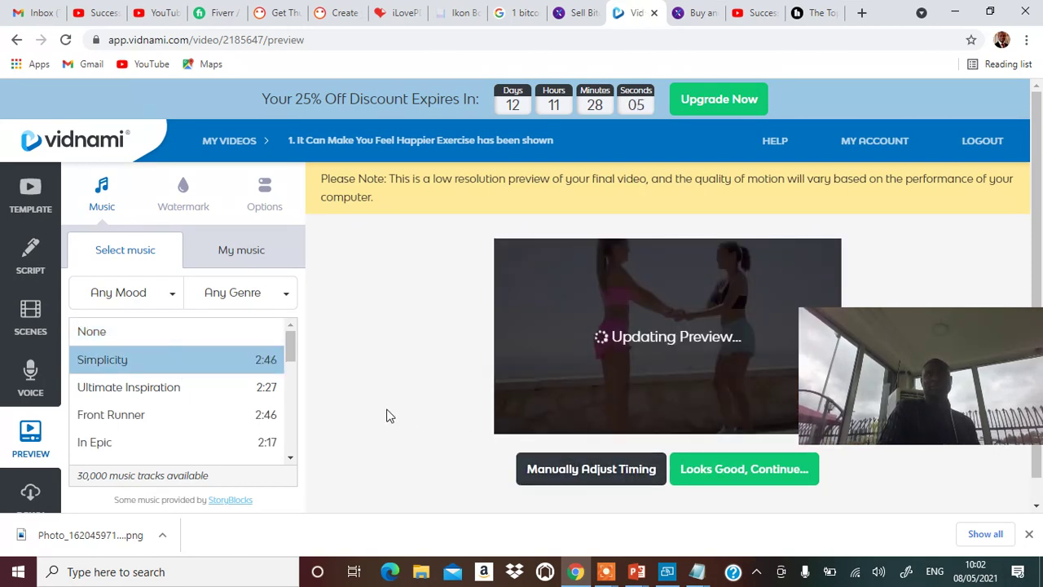
{"action": "left_click", "coordinate": [514, 435]}
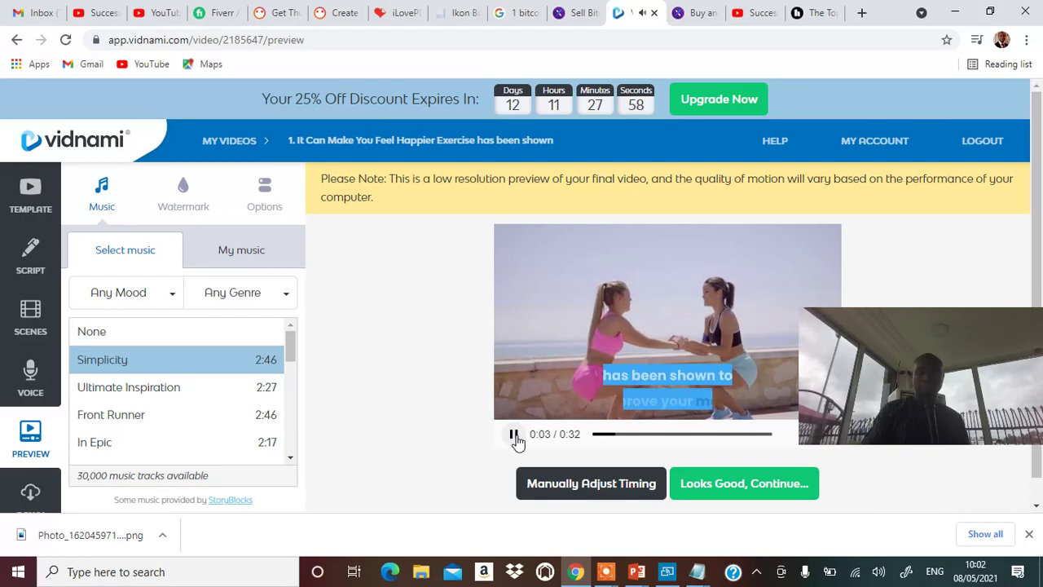
{"action": "left_click", "coordinate": [514, 435]}
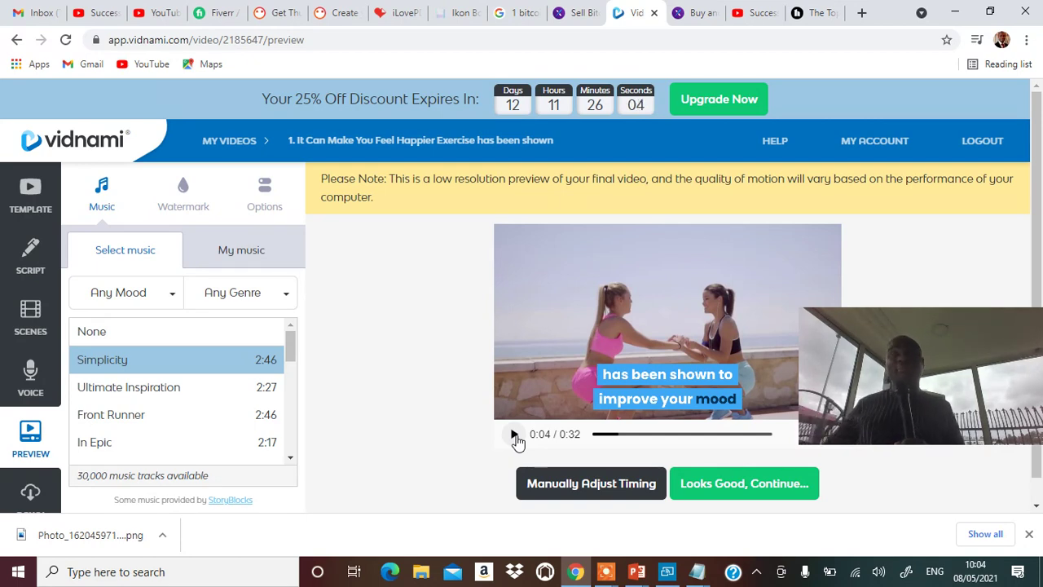
Resume the Simplicity preview and pause it at 0:10.
{"action": "left_click", "coordinate": [514, 435]}
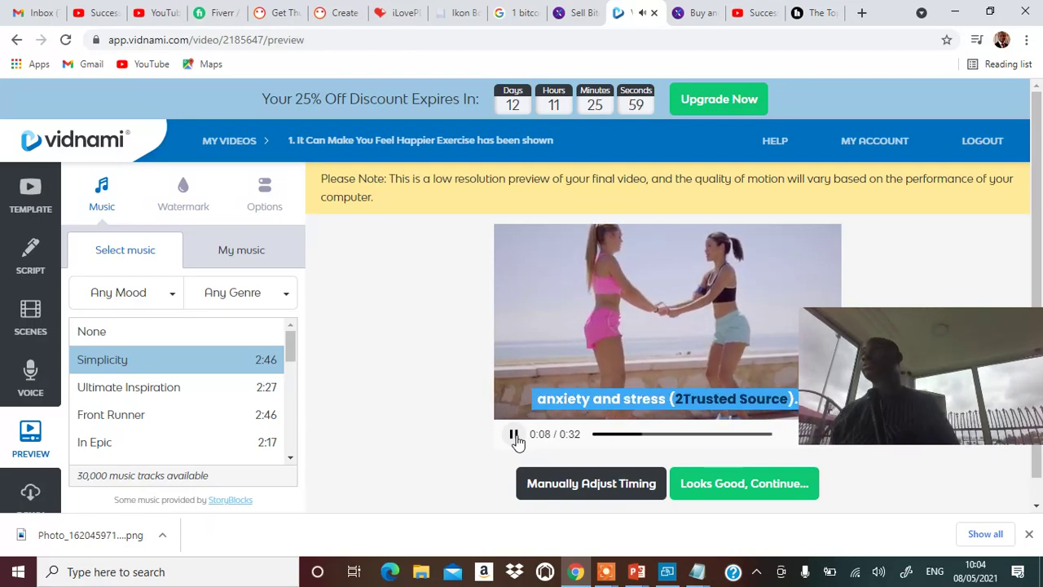
{"action": "left_click", "coordinate": [514, 434]}
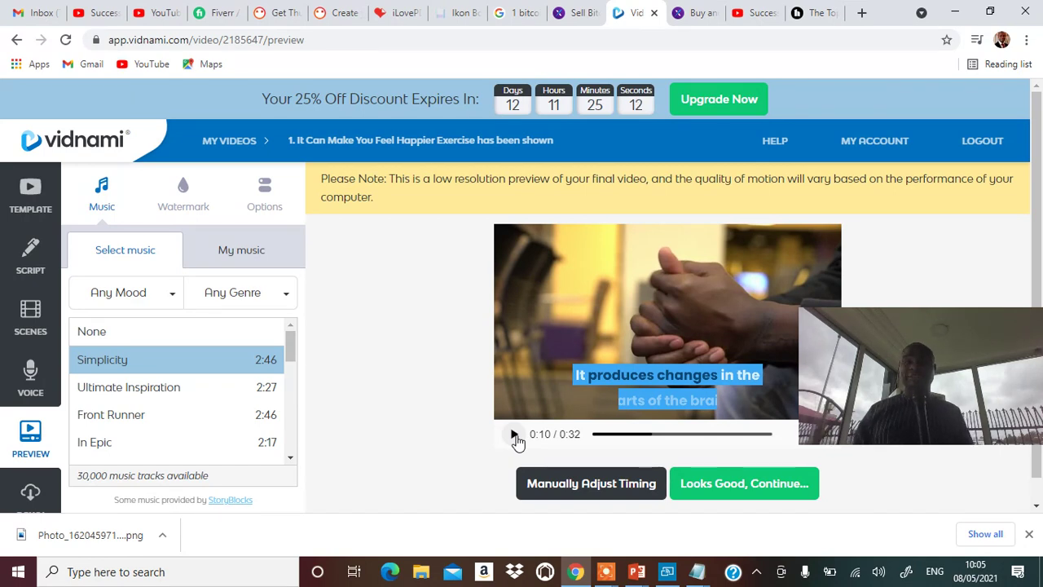
Switch between the Paxful tabs and open the Buy Bitcoin offers page.
{"action": "left_click", "coordinate": [572, 14]}
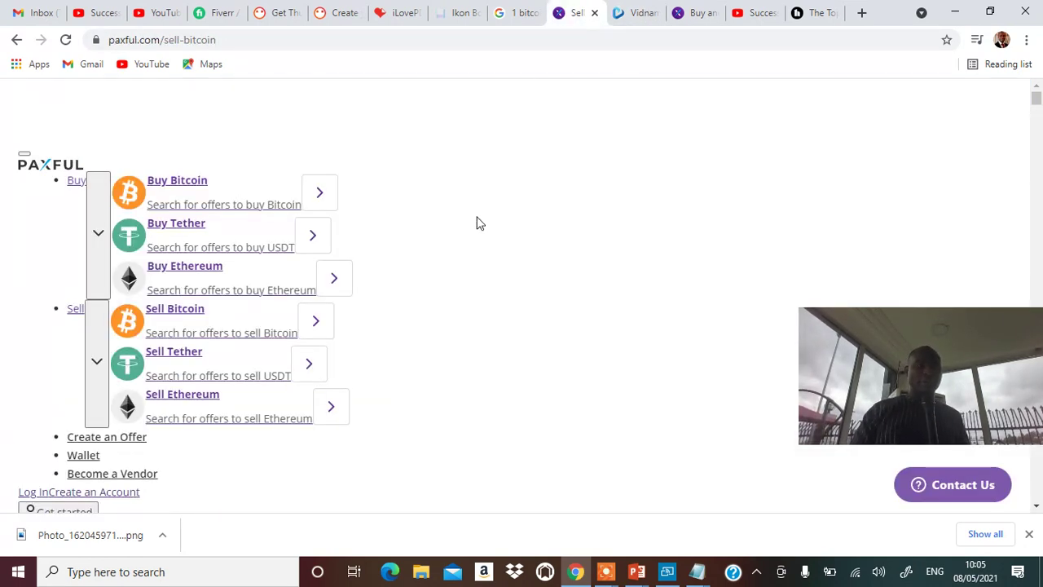
{"action": "left_click", "coordinate": [694, 12]}
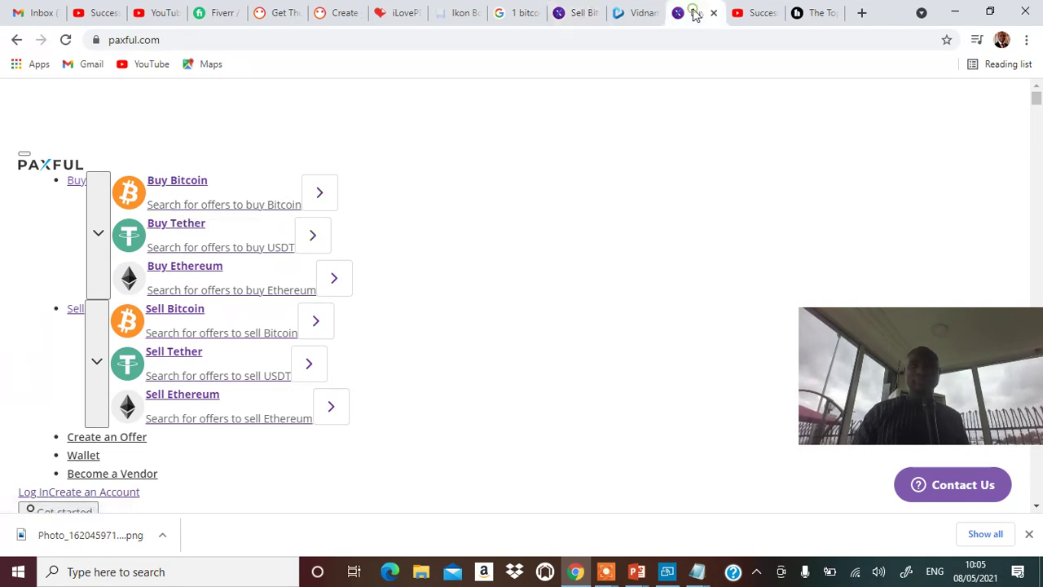
{"action": "left_click", "coordinate": [176, 181]}
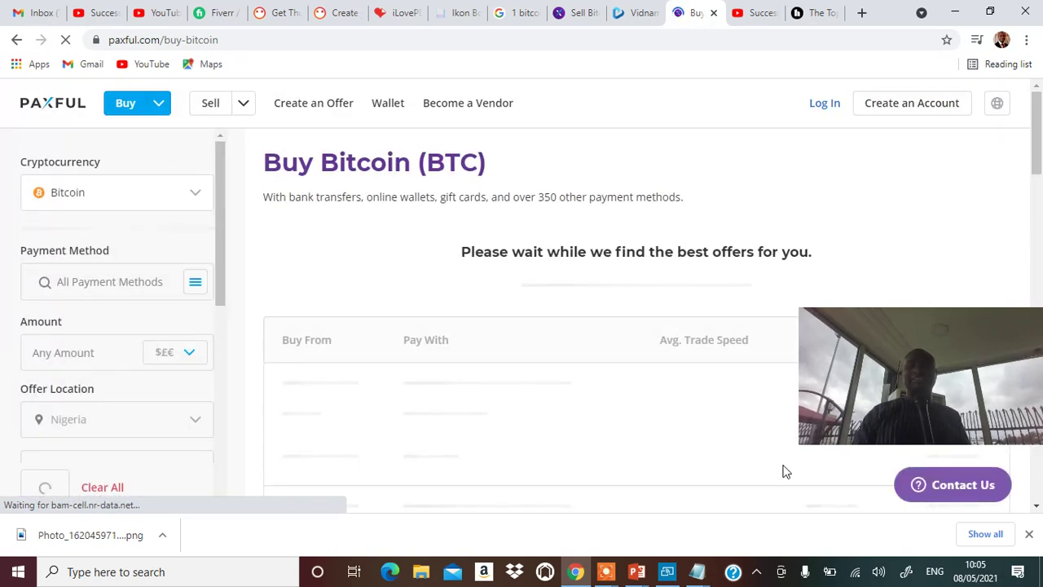
Scroll through the Nigerian bank-transfer Bitcoin offers priced around 28.9–29 million NGN.
{"action": "left_click", "coordinate": [1037, 508]}
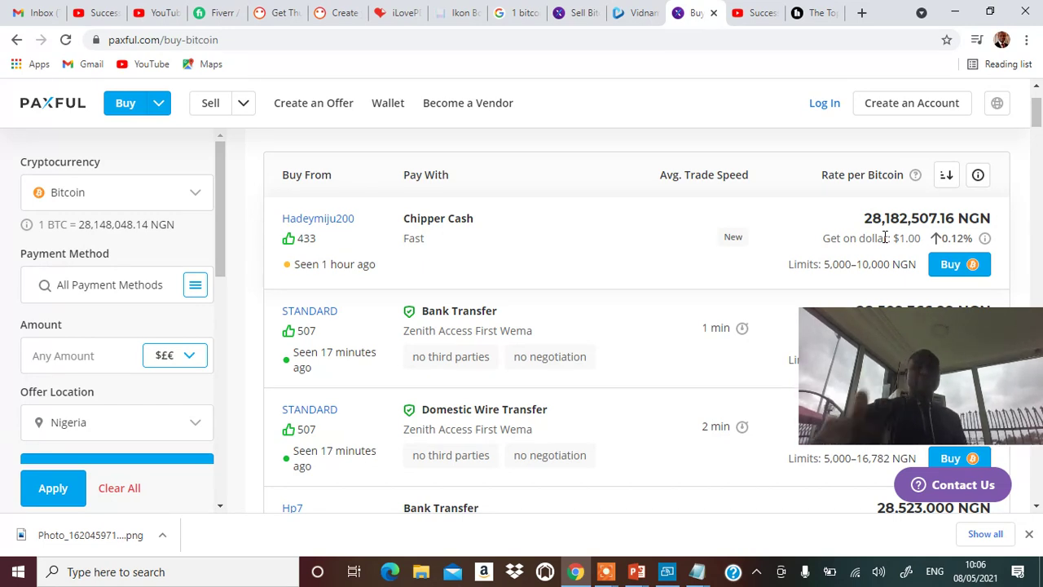
{"action": "scroll", "coordinate": [885, 236], "scroll_direction": "down", "scroll_amount": 2}
{"action": "scroll", "coordinate": [884, 236], "scroll_direction": "down", "scroll_amount": 3}
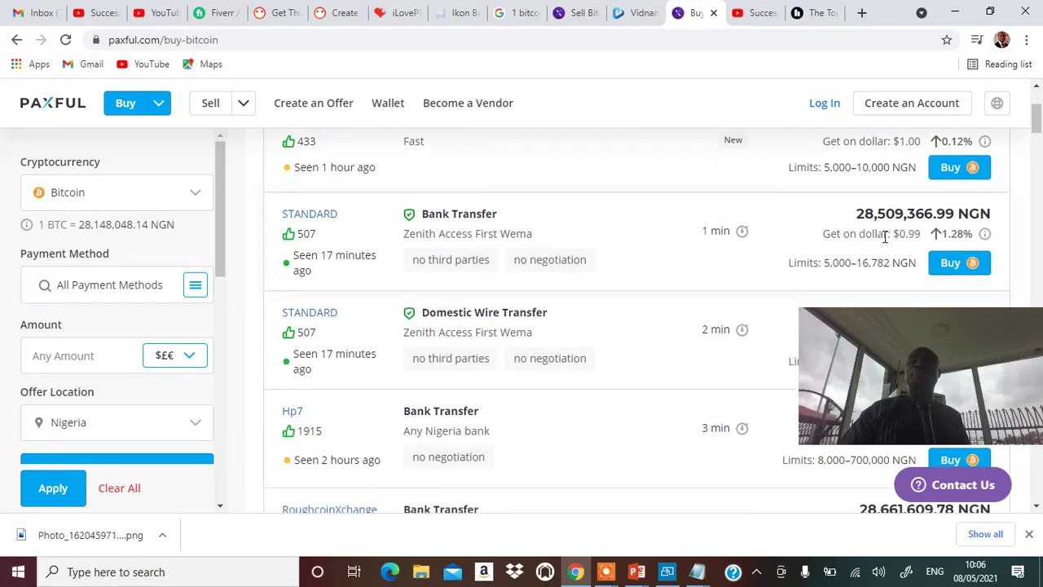
{"action": "scroll", "coordinate": [885, 242], "scroll_direction": "up", "scroll_amount": 2}
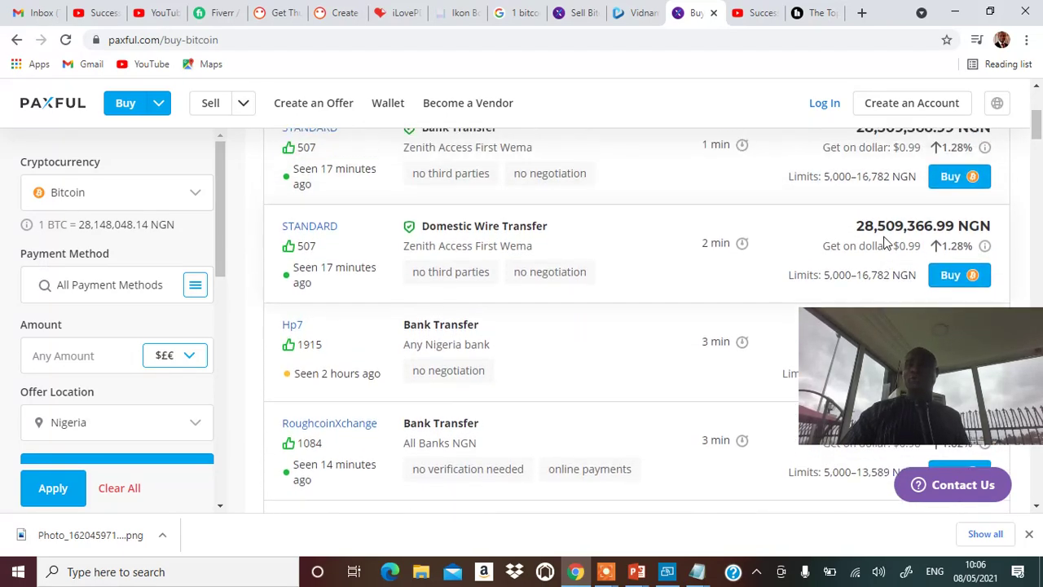
{"action": "scroll", "coordinate": [885, 237], "scroll_direction": "up", "scroll_amount": 1}
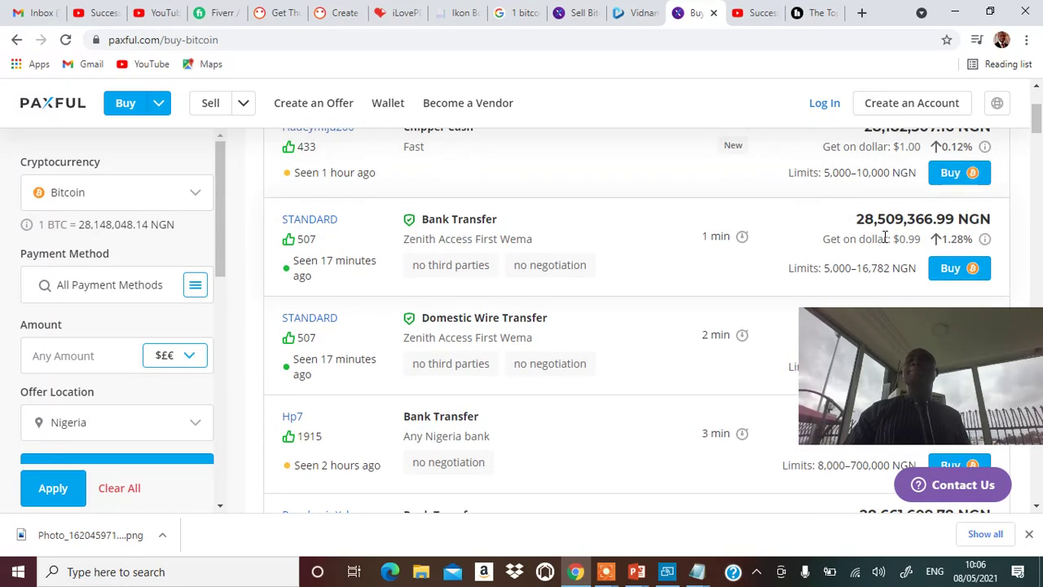
{"action": "scroll", "coordinate": [885, 243], "scroll_direction": "down", "scroll_amount": 5}
{"action": "scroll", "coordinate": [885, 243], "scroll_direction": "down", "scroll_amount": 4}
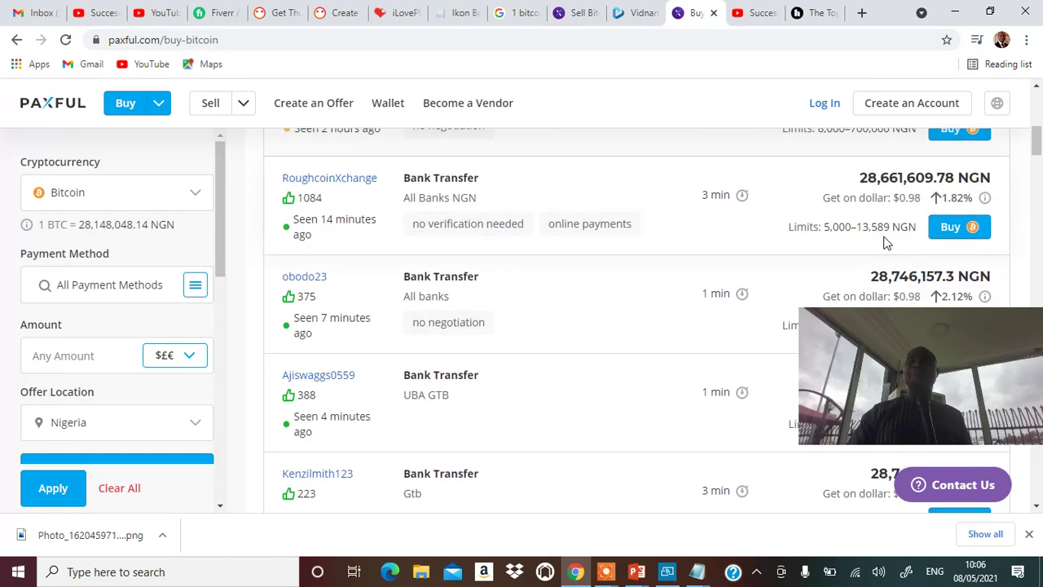
{"action": "scroll", "coordinate": [885, 243], "scroll_direction": "down", "scroll_amount": 6}
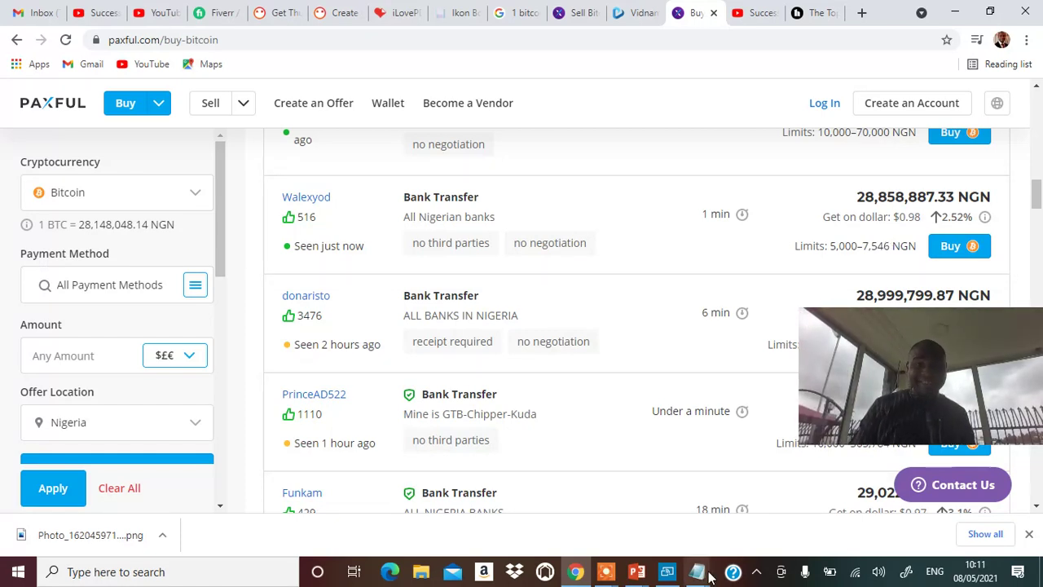
Bring the unsaved Notepad note with Polaris, Zenith and GTB bank details to the front.
{"action": "left_click", "coordinate": [666, 572]}
{"action": "mouse_move", "coordinate": [695, 573]}
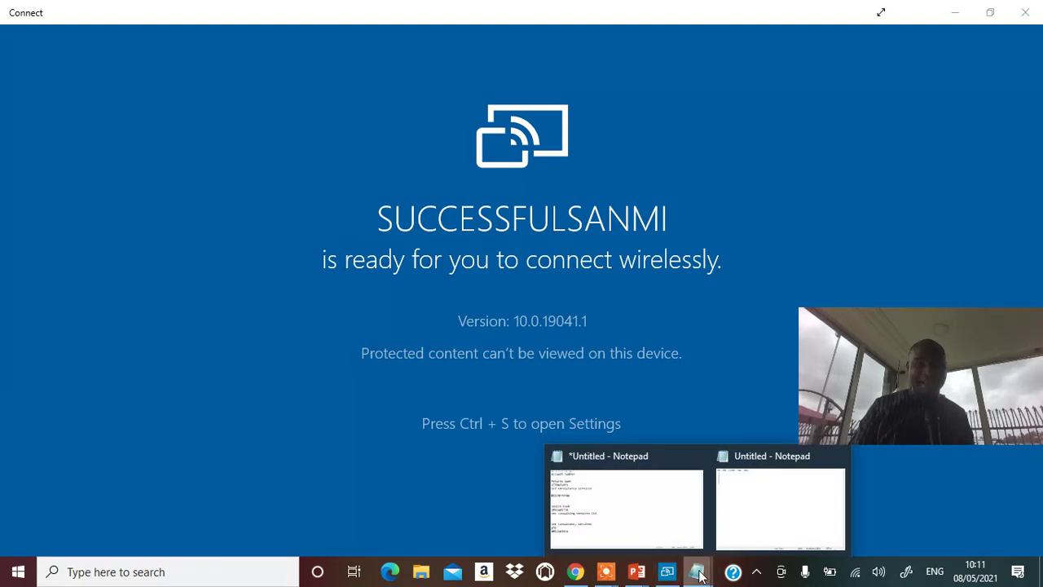
{"action": "left_click", "coordinate": [650, 523]}
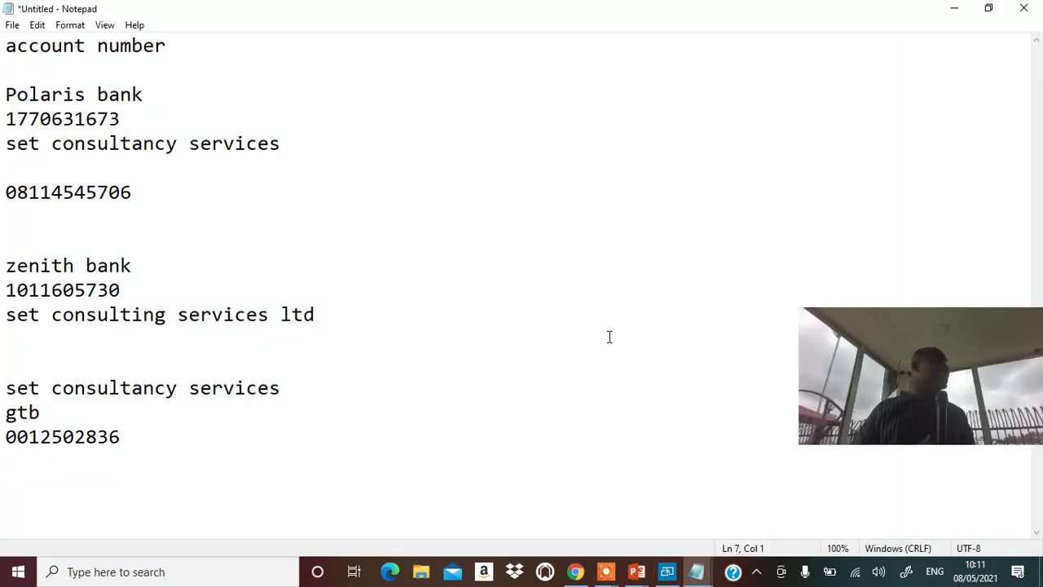
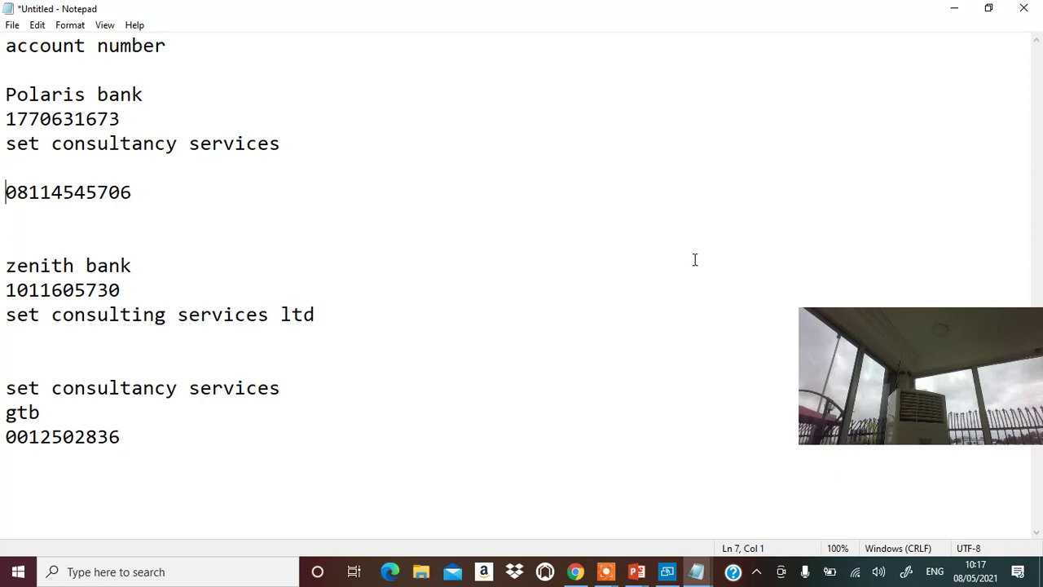
Minimize the Notepad window with the bank payment details to reveal the Connect app.
{"action": "left_click", "coordinate": [959, 15]}
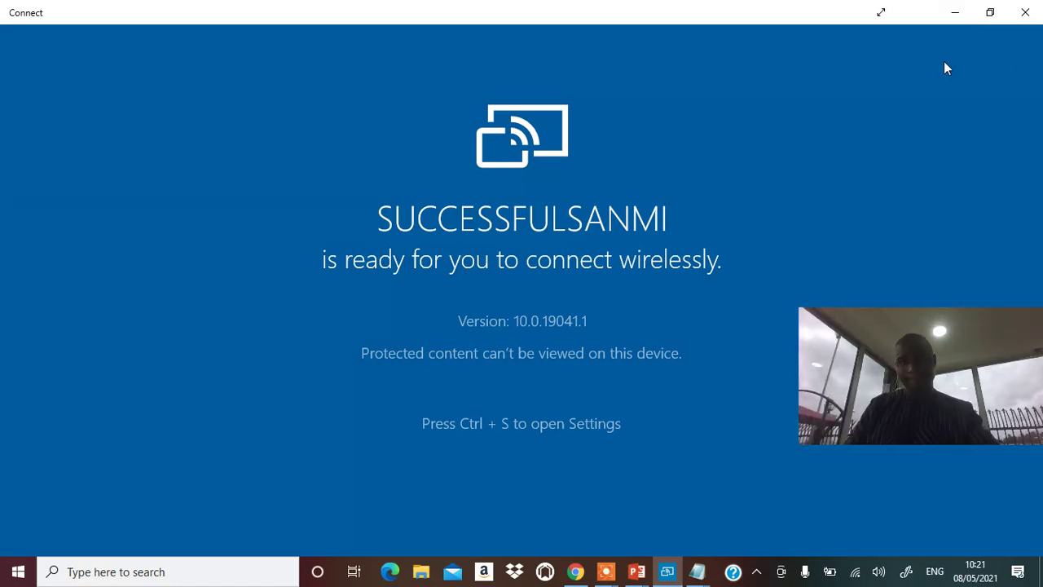
Switch to Chrome's YouTube channel Videos tab and bring up the Icecream Screen Recorder control bar.
{"action": "left_click", "coordinate": [794, 233]}
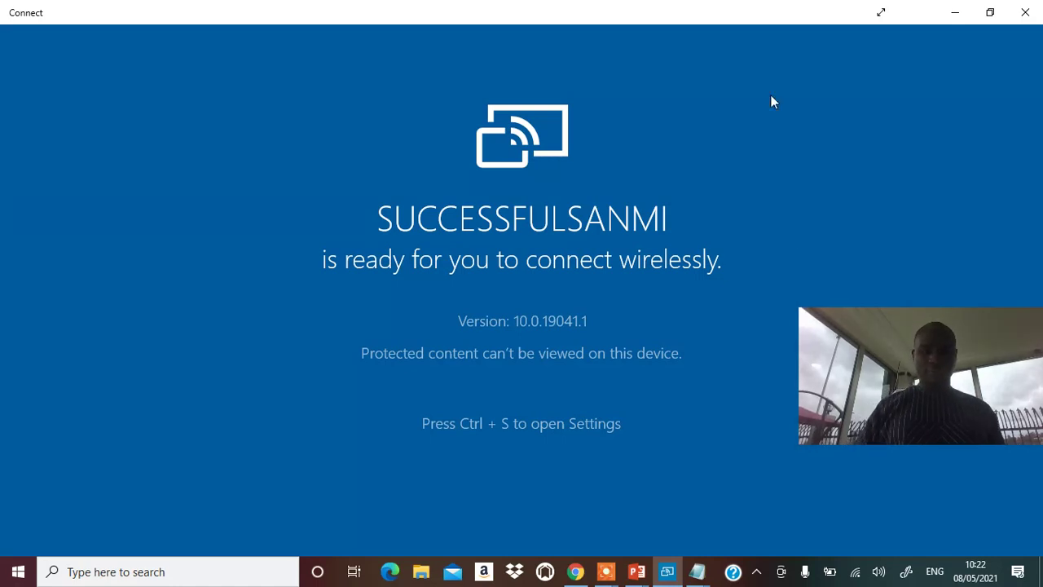
{"action": "left_click", "coordinate": [575, 572]}
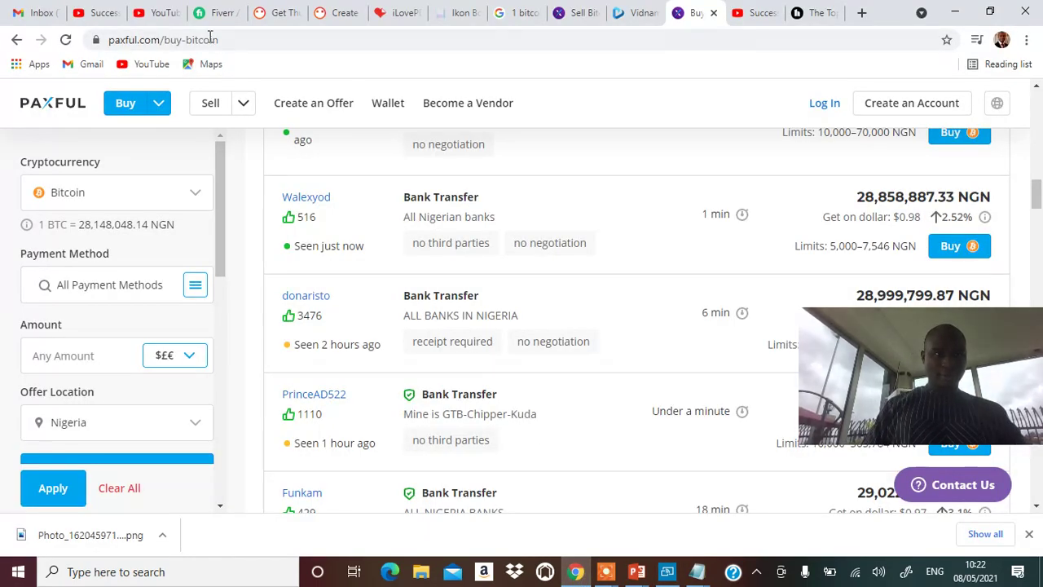
{"action": "left_click", "coordinate": [93, 9]}
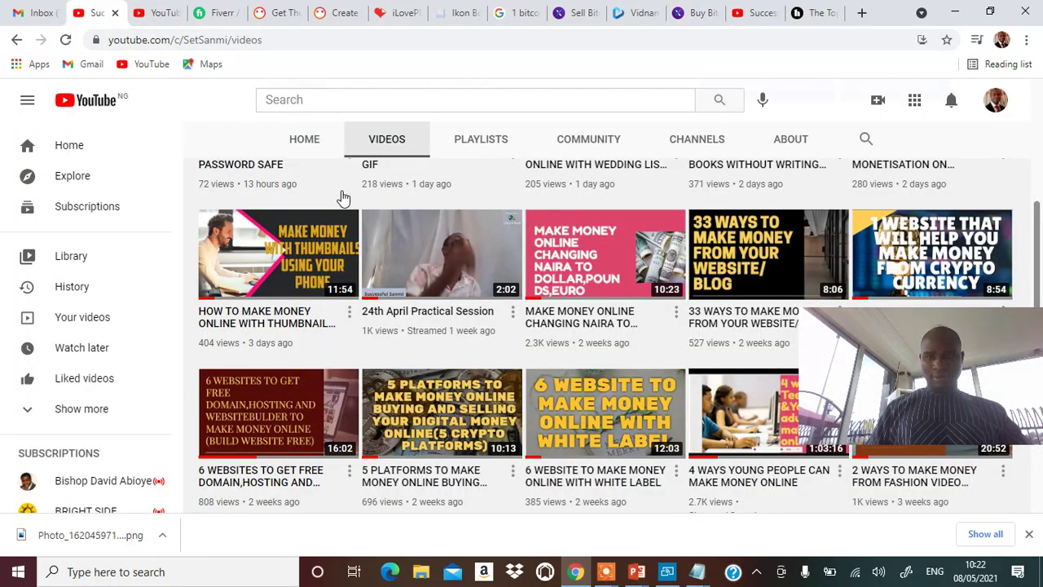
{"action": "mouse_move", "coordinate": [605, 571]}
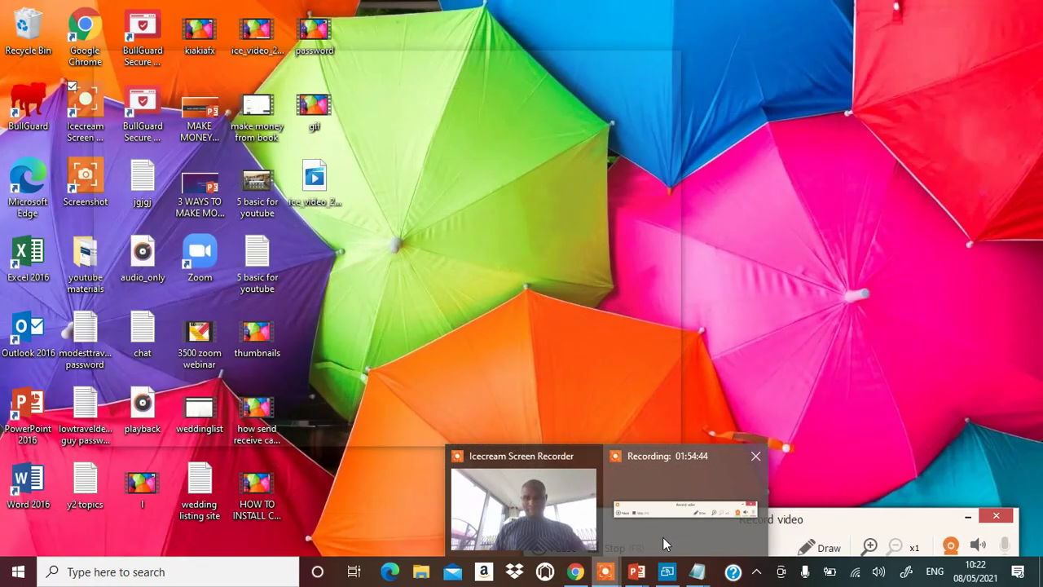
{"action": "left_click", "coordinate": [664, 541]}
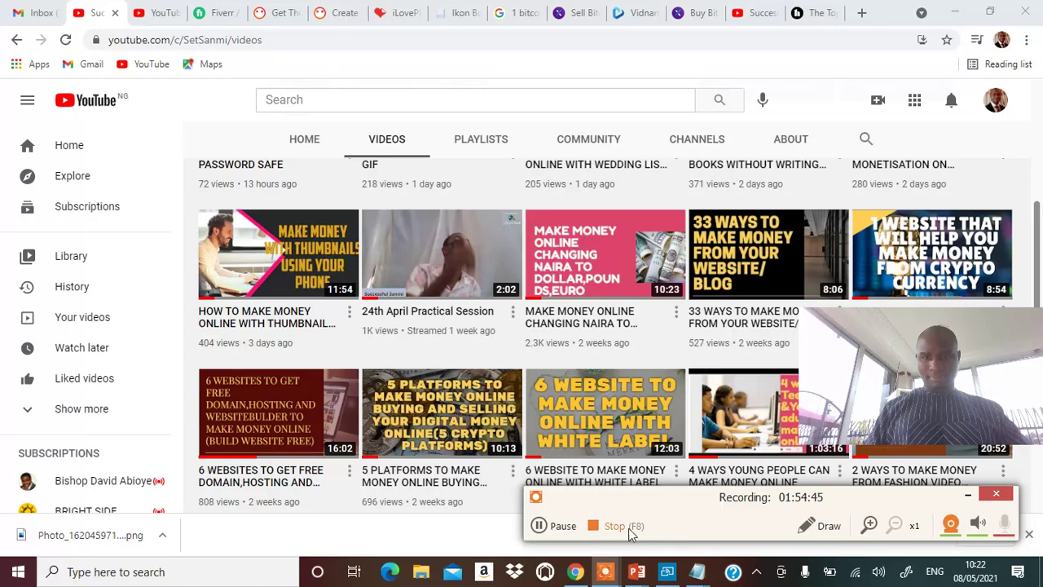